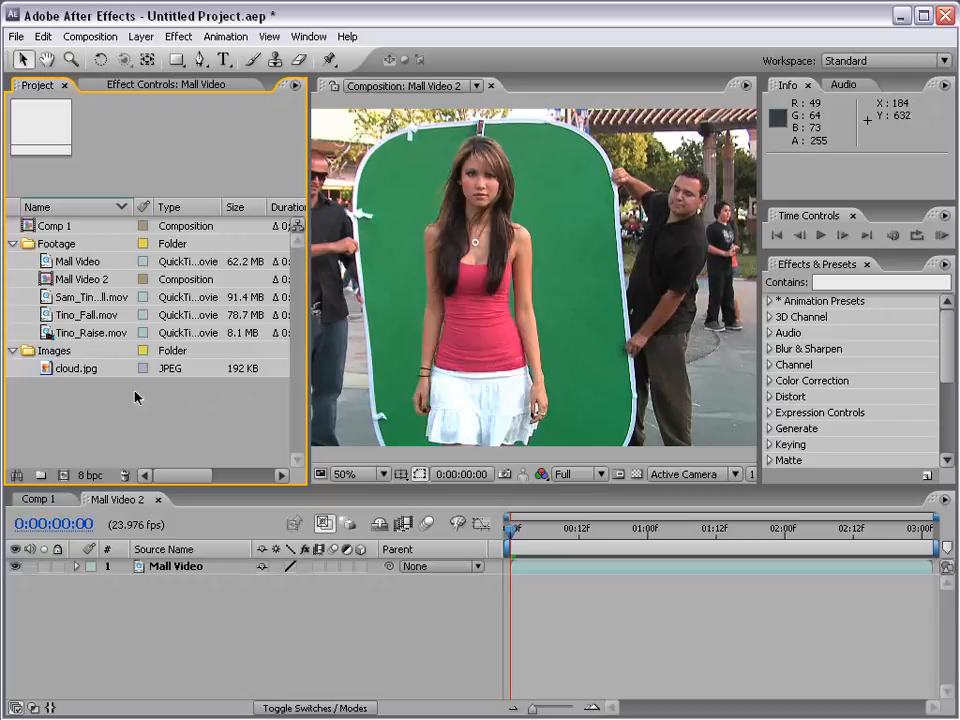
# - Create a new composition from the Tino_Raise.mov footage and expand its layer's Transform properties
pyautogui.click(48, 334)
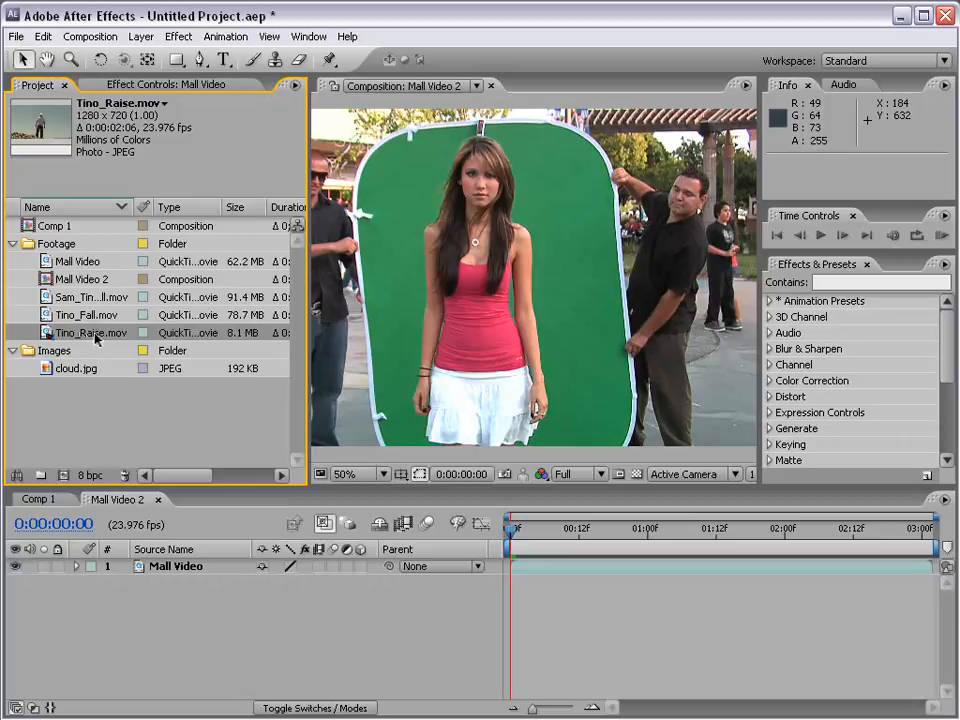
pyautogui.moveTo(97, 340); pyautogui.dragTo(64, 477)
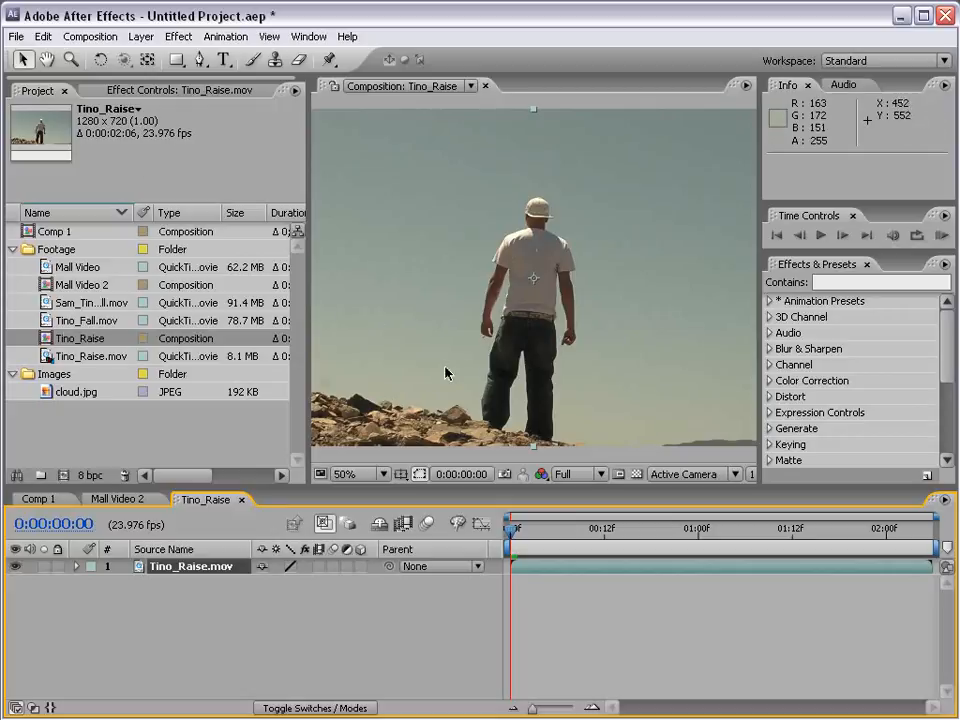
pyautogui.click(76, 567)
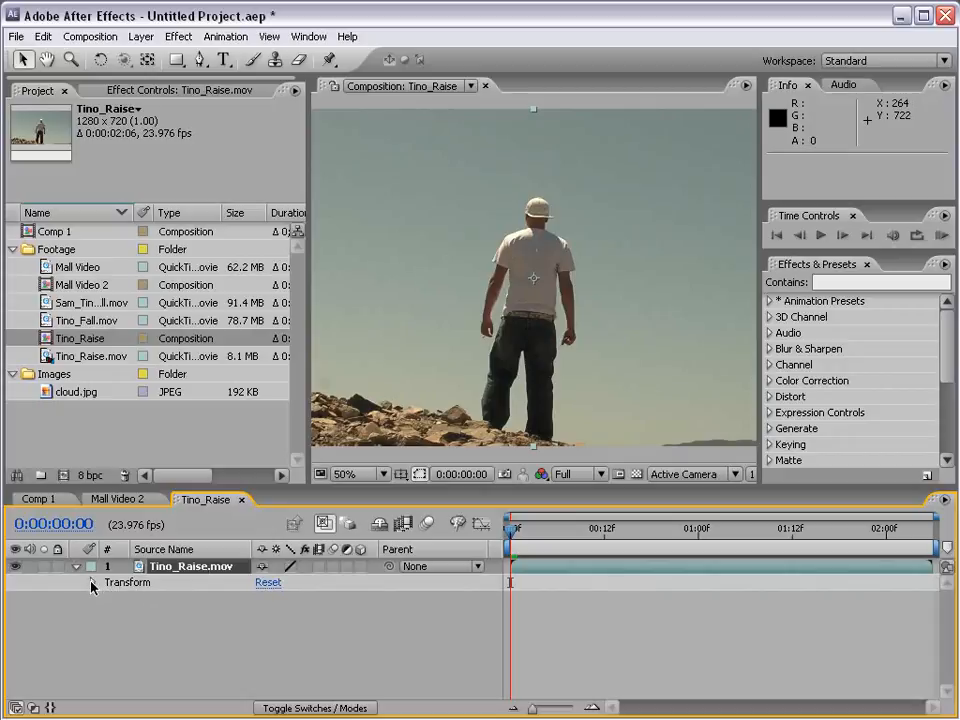
pyautogui.click(92, 582)
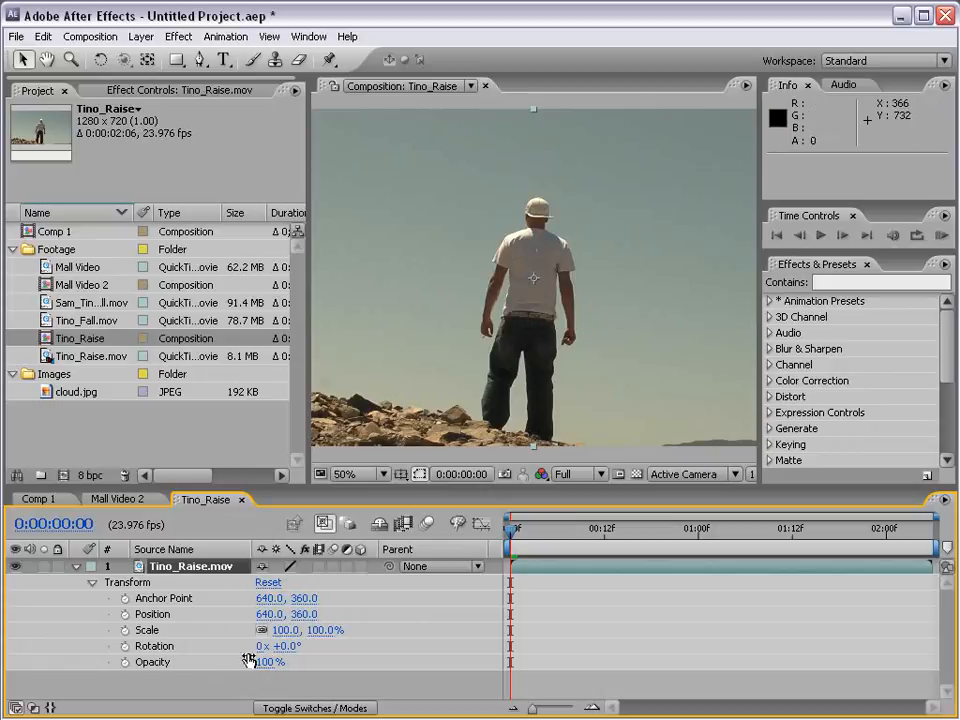
# - Rotate the Tino_Raise.mov layer to +5.0°, try changing its scale, and undo the scale change
pyautogui.moveTo(264, 646)
pyautogui.mouseDown()
pyautogui.moveTo(300, 648)
pyautogui.moveTo(274, 652)
pyautogui.mouseUp()
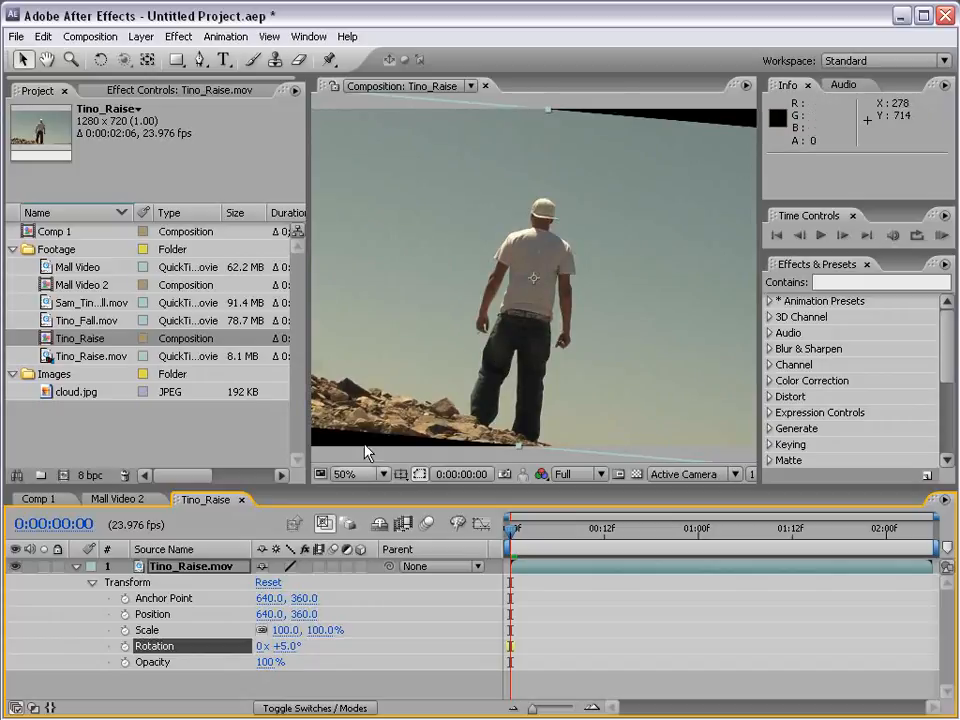
pyautogui.moveTo(322, 630); pyautogui.dragTo(354, 626)
pyautogui.hotkey('ctrl', 'z')
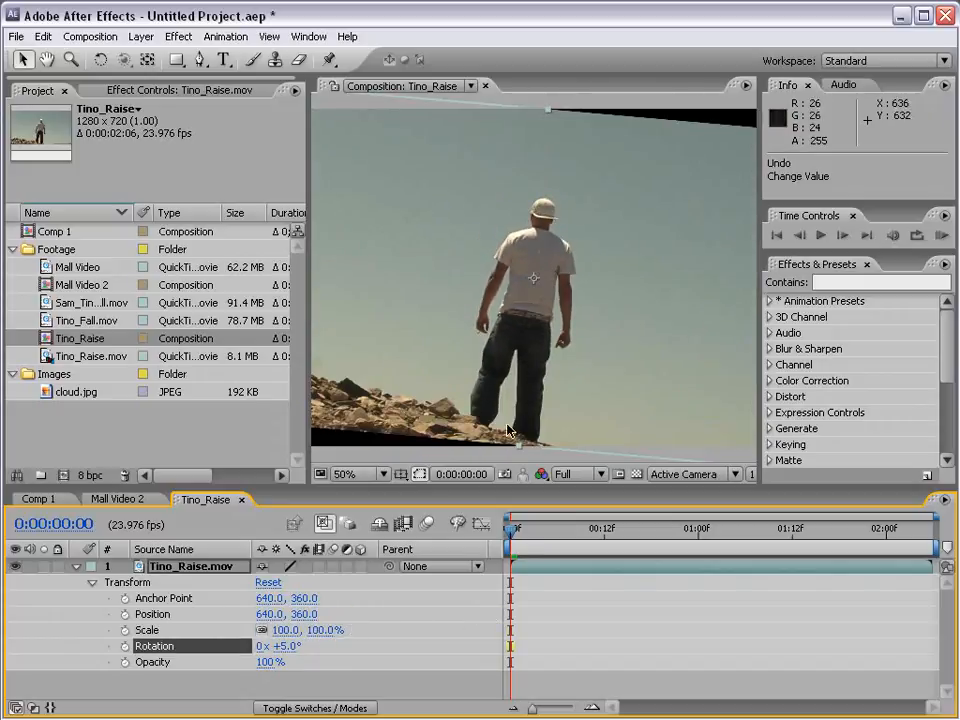
# - Move the layer's anchor point onto the man's head with the Pan Behind tool and try rotating the layer around it
pyautogui.click(146, 62)
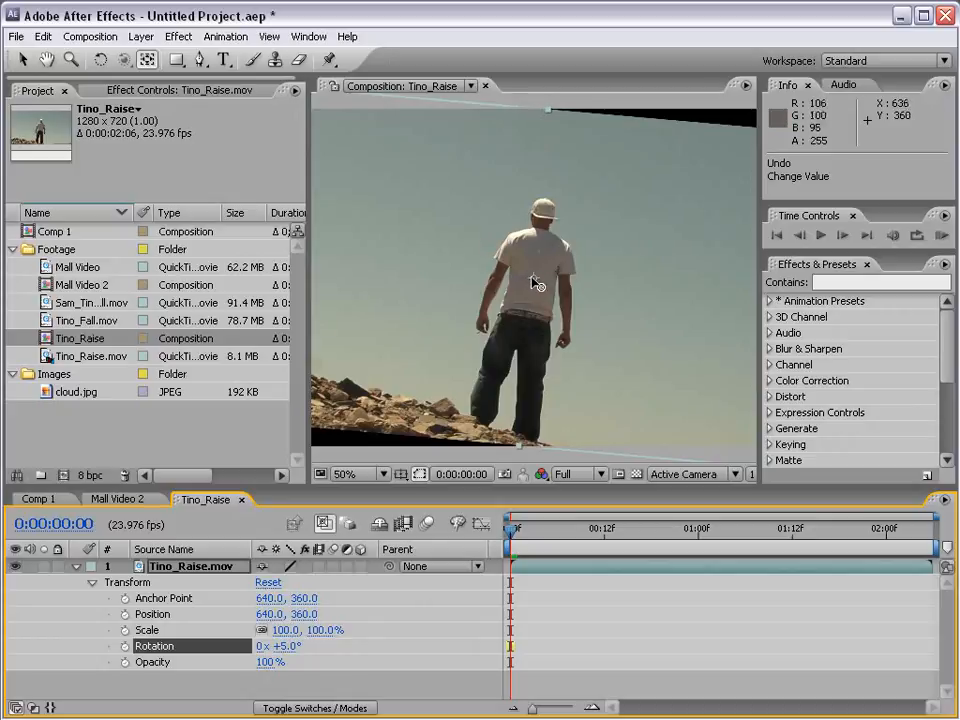
pyautogui.moveTo(538, 284); pyautogui.dragTo(543, 213)
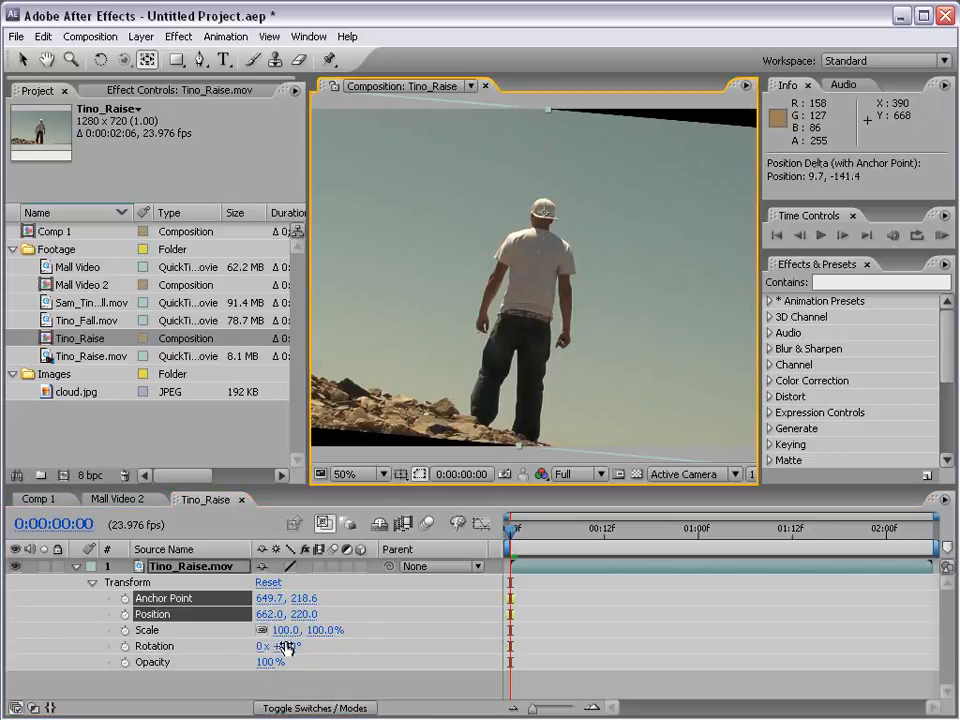
pyautogui.moveTo(285, 646); pyautogui.dragTo(305, 665)
pyautogui.hotkey('ctrl', 'z')
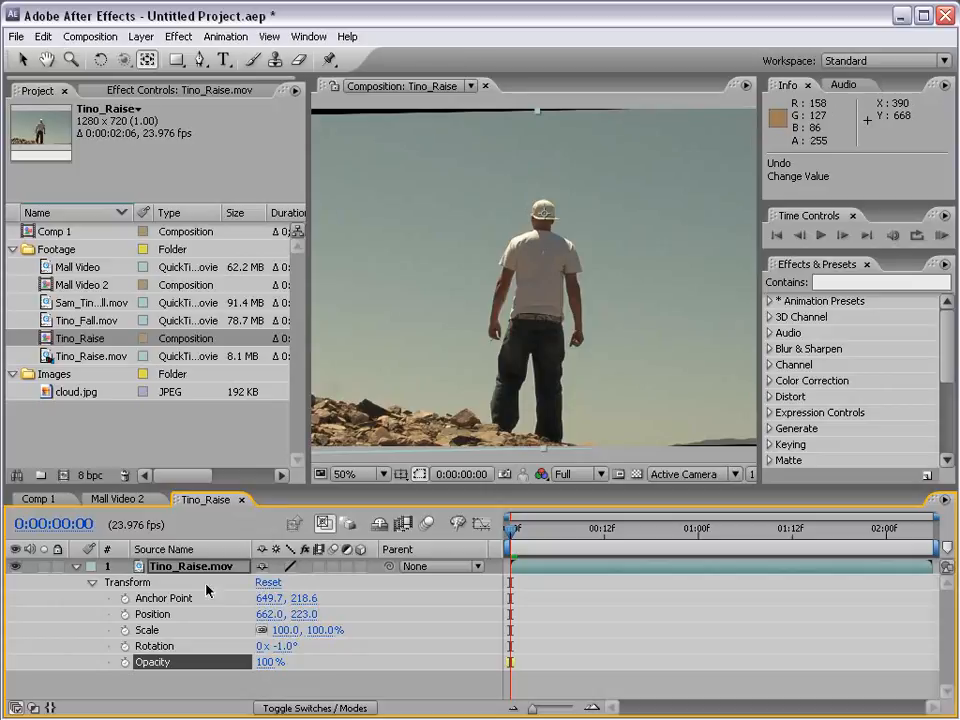
# - Reset all the layer's Transform properties and return to the Selection tool
pyautogui.click(266, 584)
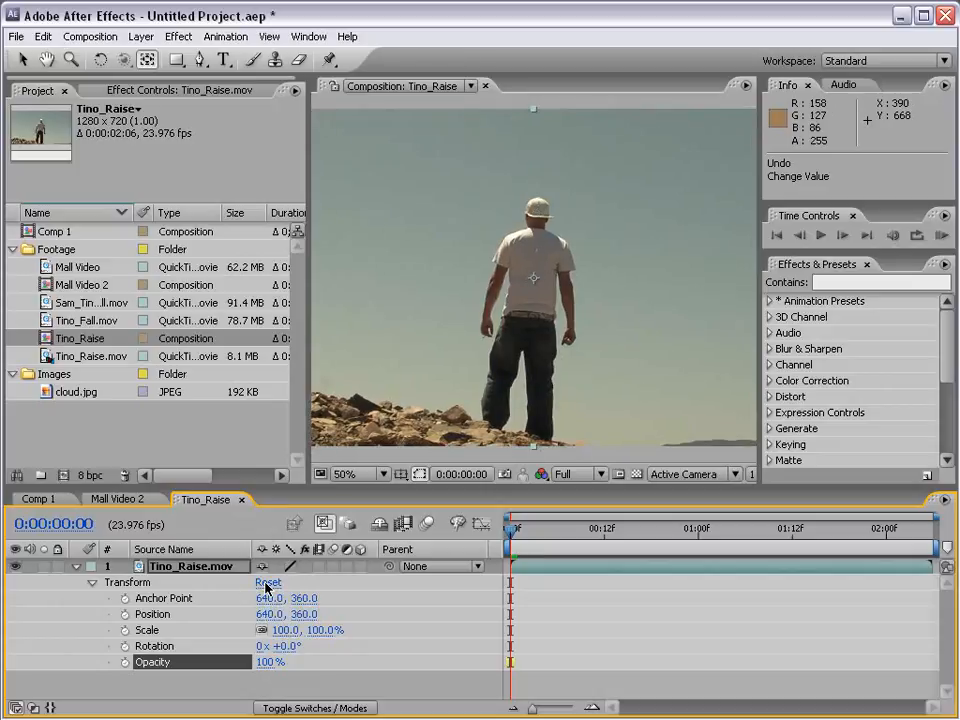
pyautogui.rightClick(161, 620)
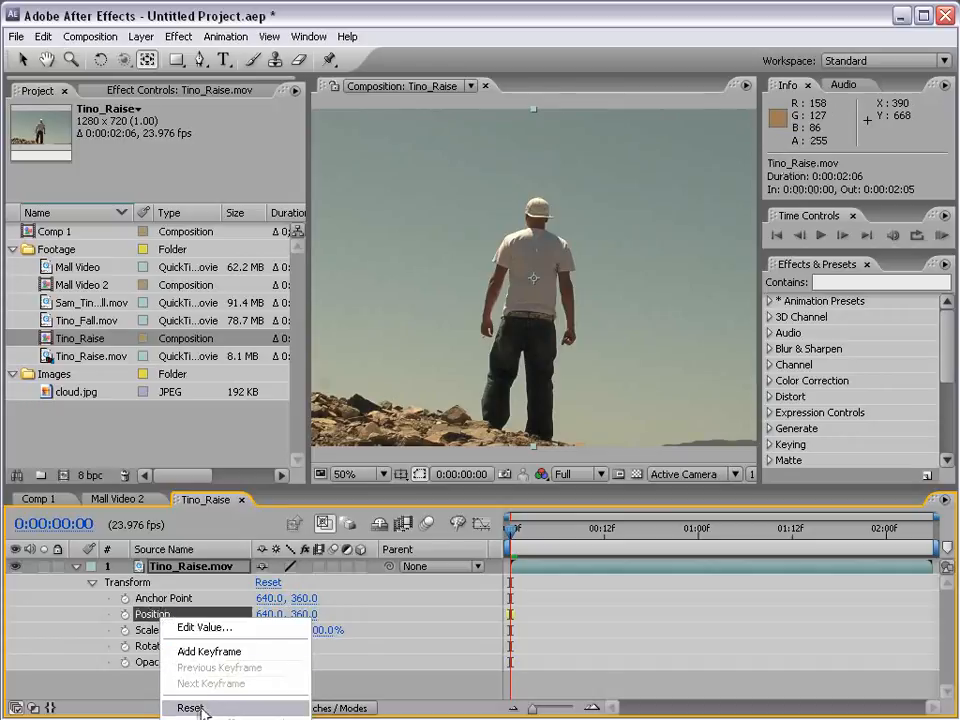
pyautogui.click(338, 669)
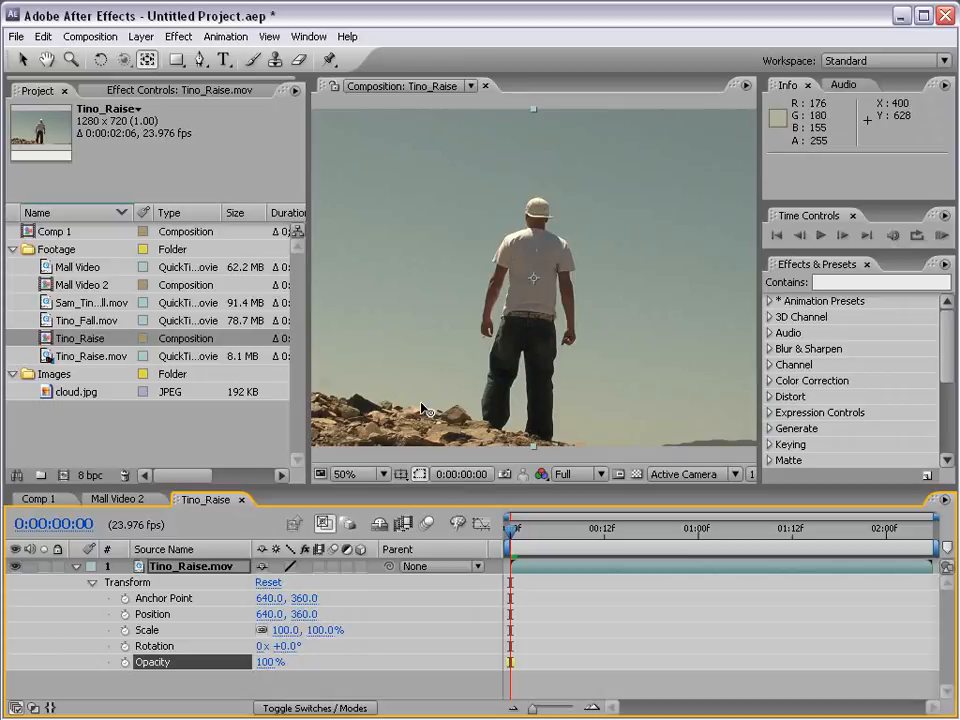
pyautogui.click(24, 60)
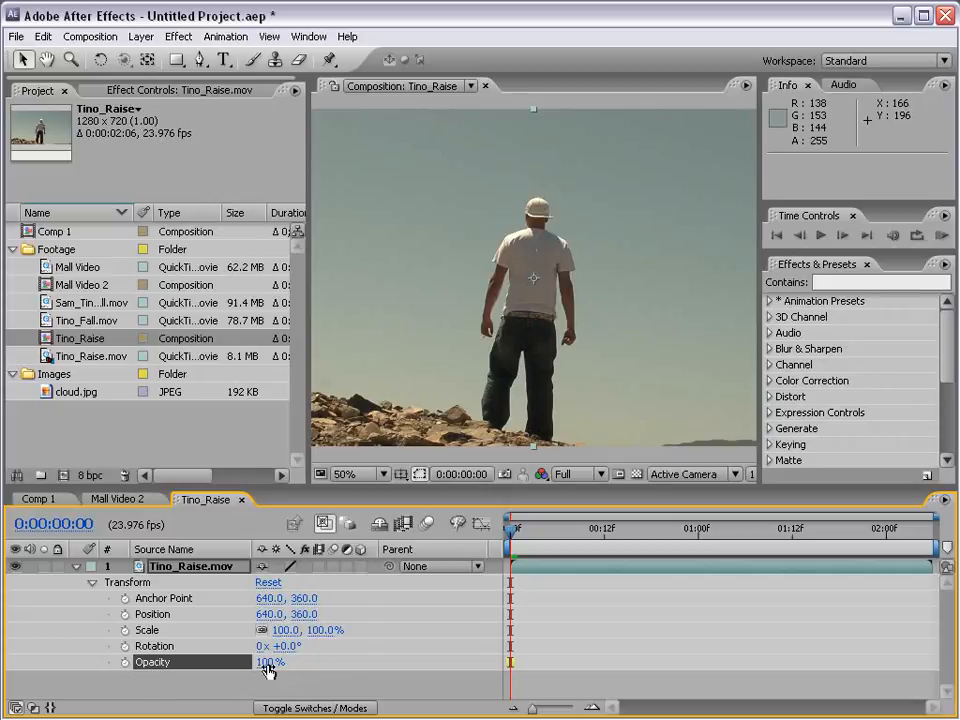
# - Set the layer's Opacity to 0% at 0:00:00:00 and enable keyframing for it
pyautogui.moveTo(266, 662)
pyautogui.mouseDown()
pyautogui.moveTo(160, 665)
pyautogui.moveTo(267, 662)
pyautogui.mouseUp()
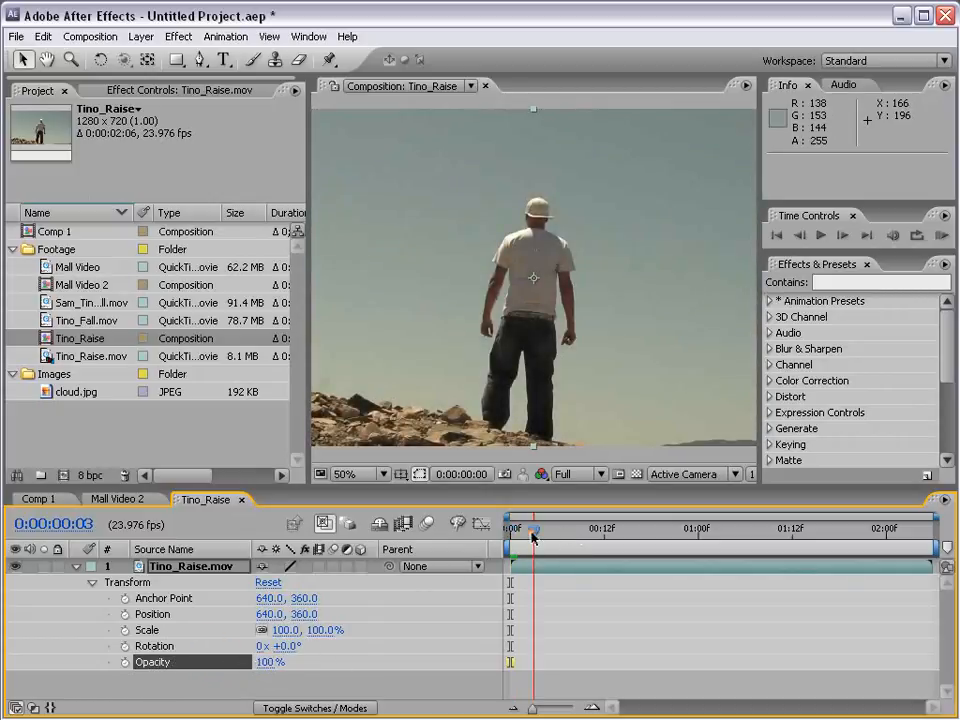
pyautogui.moveTo(511, 528)
pyautogui.mouseDown()
pyautogui.moveTo(699, 545)
pyautogui.moveTo(496, 538)
pyautogui.moveTo(521, 548)
pyautogui.mouseUp()
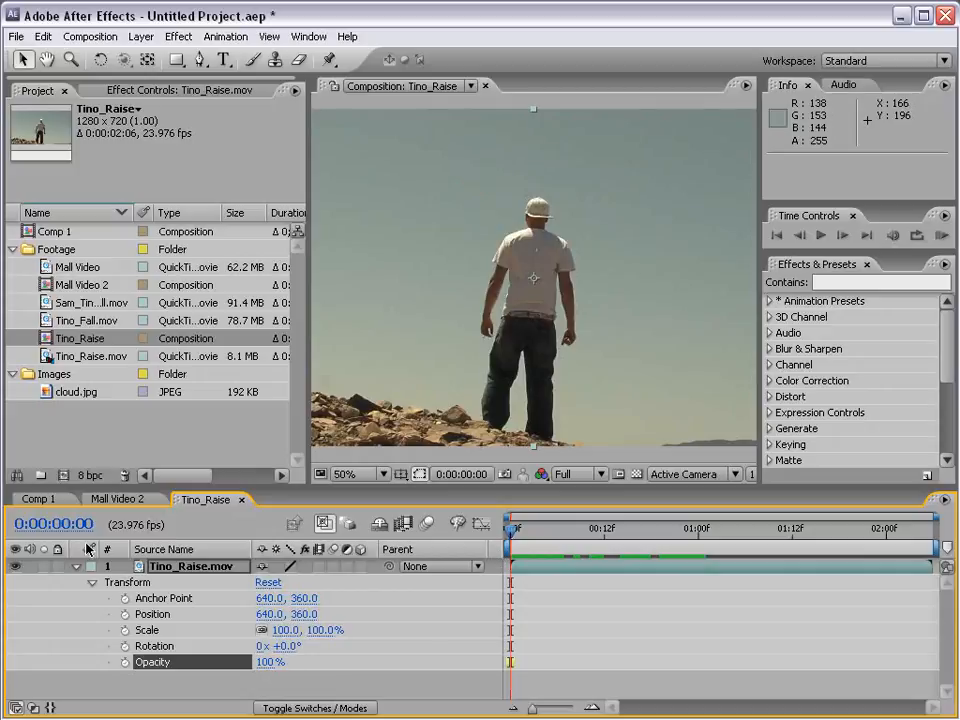
pyautogui.click(268, 662)
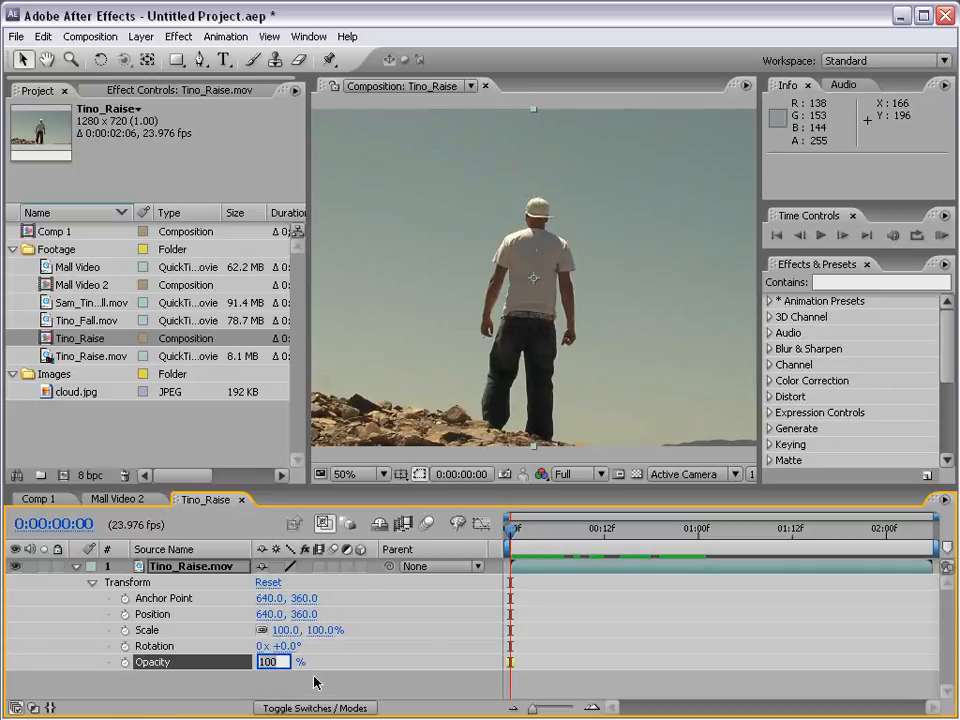
pyautogui.write('0')
pyautogui.press('Return')
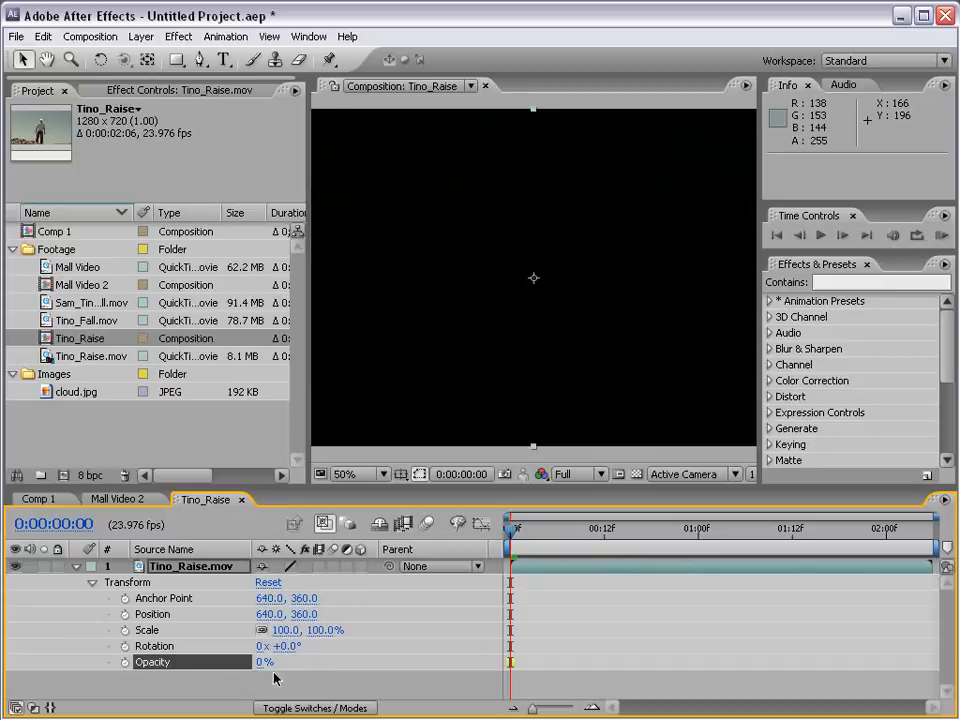
pyautogui.click(125, 662)
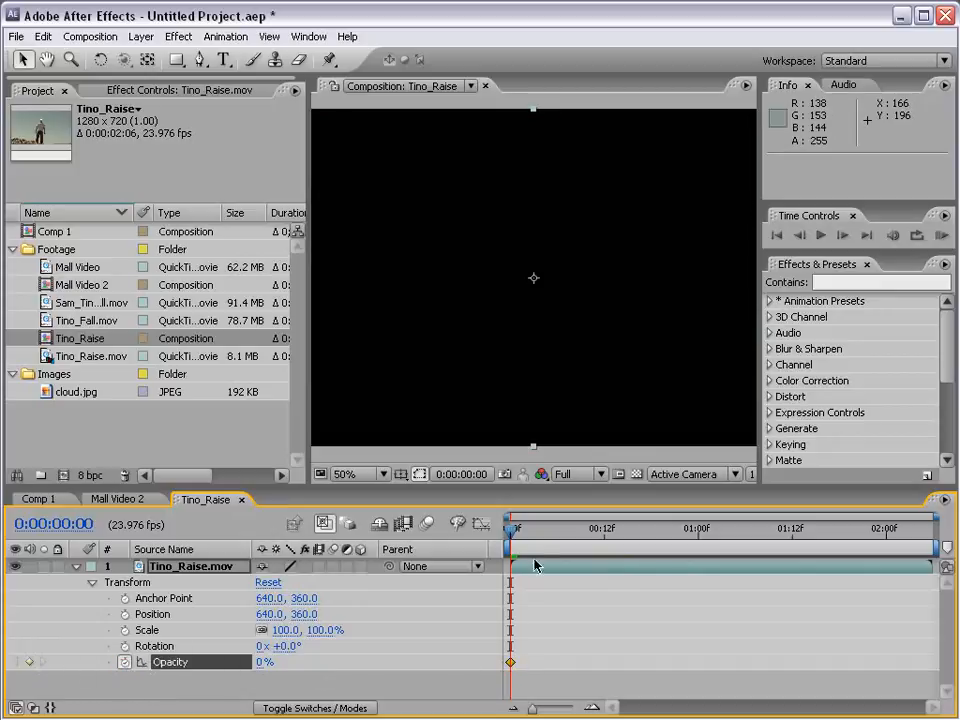
# - Add an Opacity keyframe of 100% at 0:00:01:00
pyautogui.click(581, 530)
pyautogui.click(510, 530)
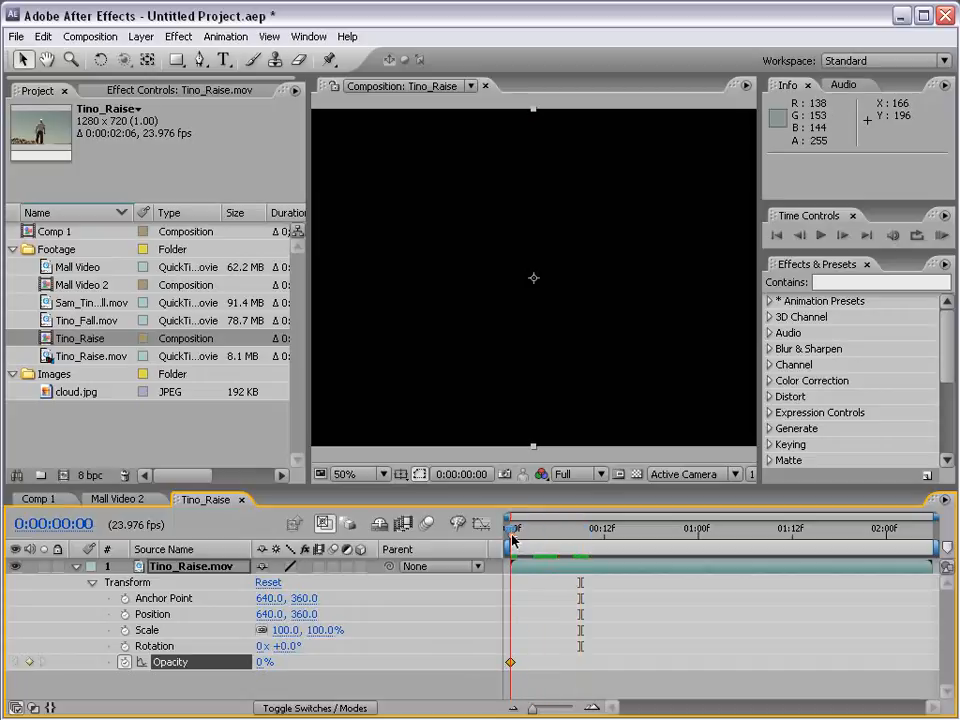
pyautogui.moveTo(510, 530); pyautogui.dragTo(697, 550)
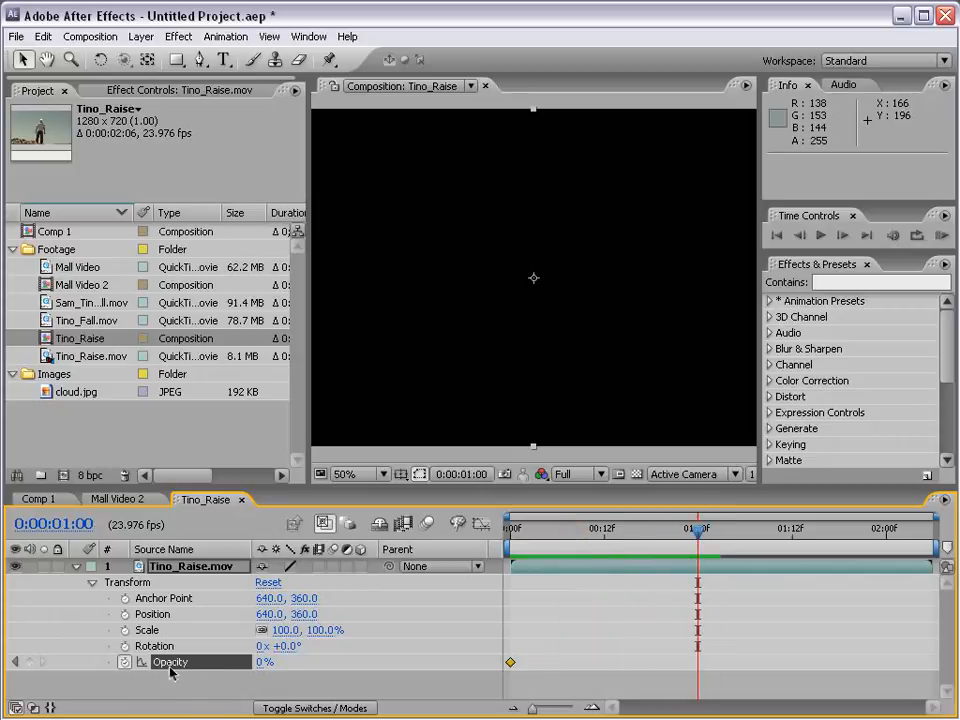
pyautogui.moveTo(264, 662); pyautogui.dragTo(386, 659)
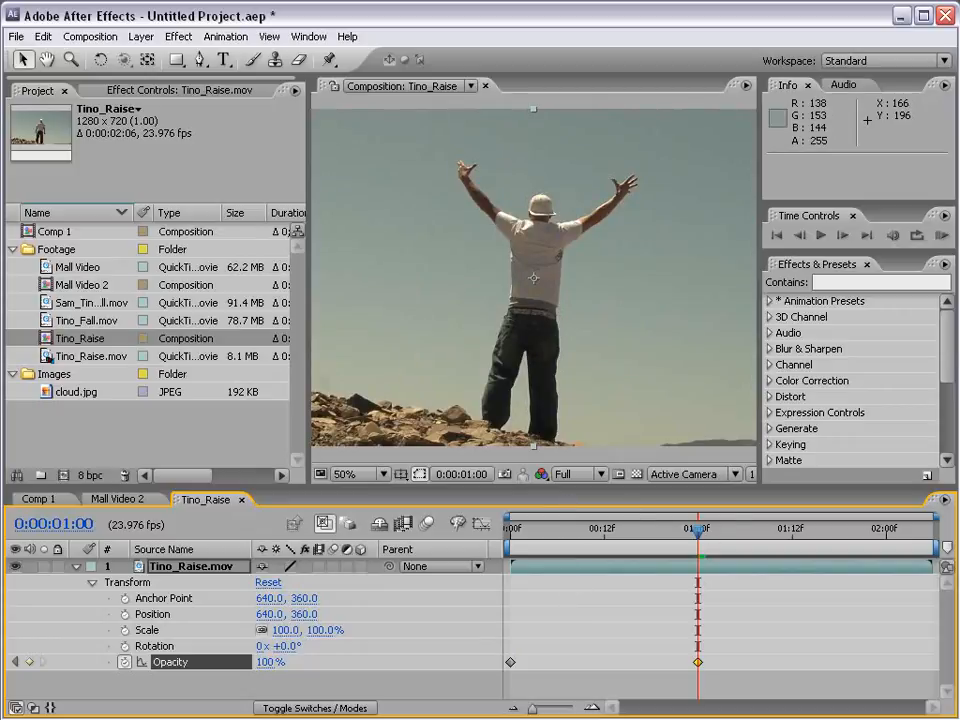
# - Preview the opacity fade-in with a RAM preview and by scrubbing through the frames between the two keyframes
pyautogui.click(941, 238)
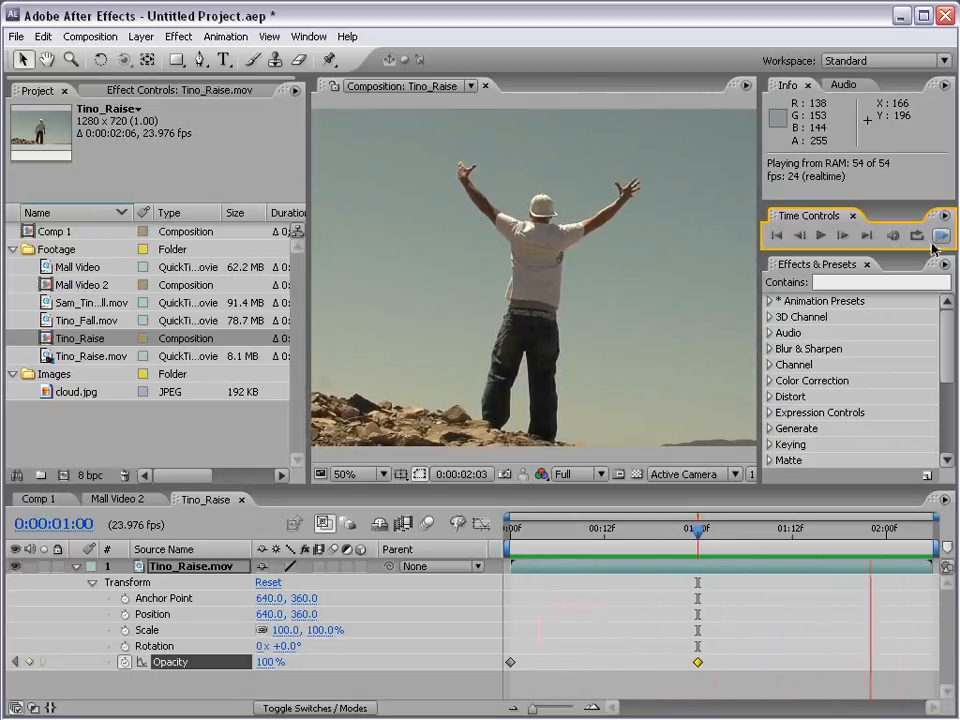
pyautogui.moveTo(533, 528); pyautogui.dragTo(541, 568)
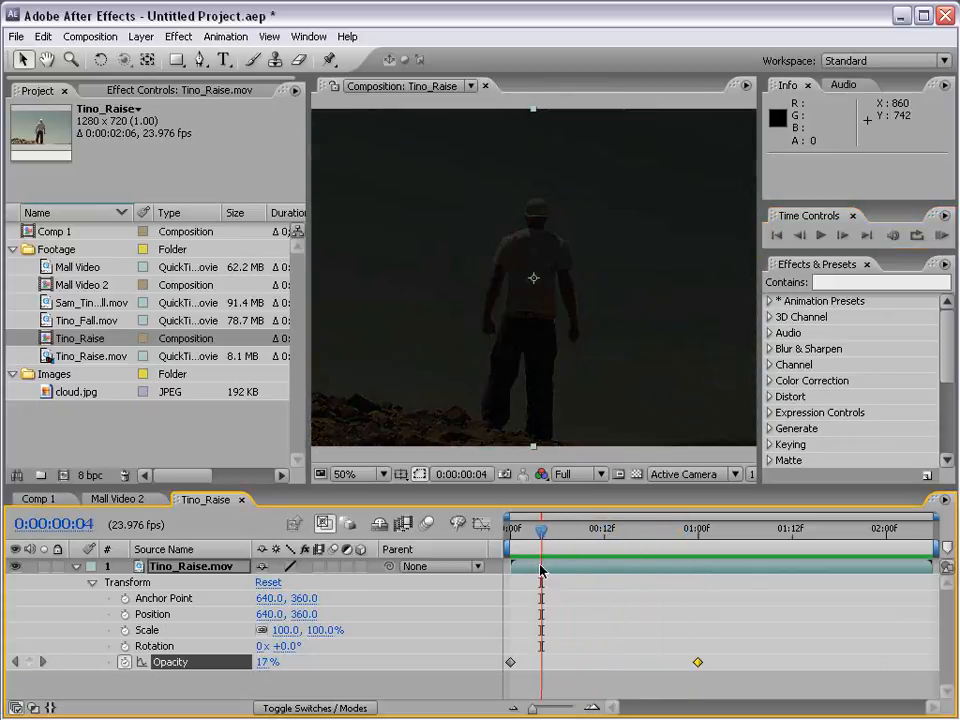
pyautogui.moveTo(541, 568); pyautogui.dragTo(622, 540)
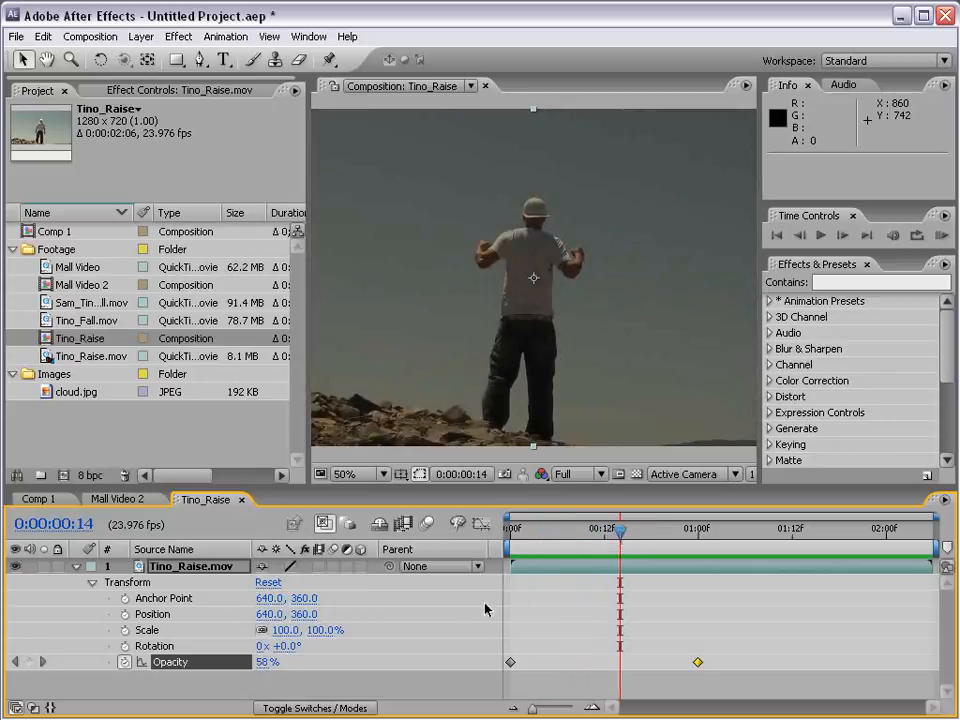
pyautogui.press('space')
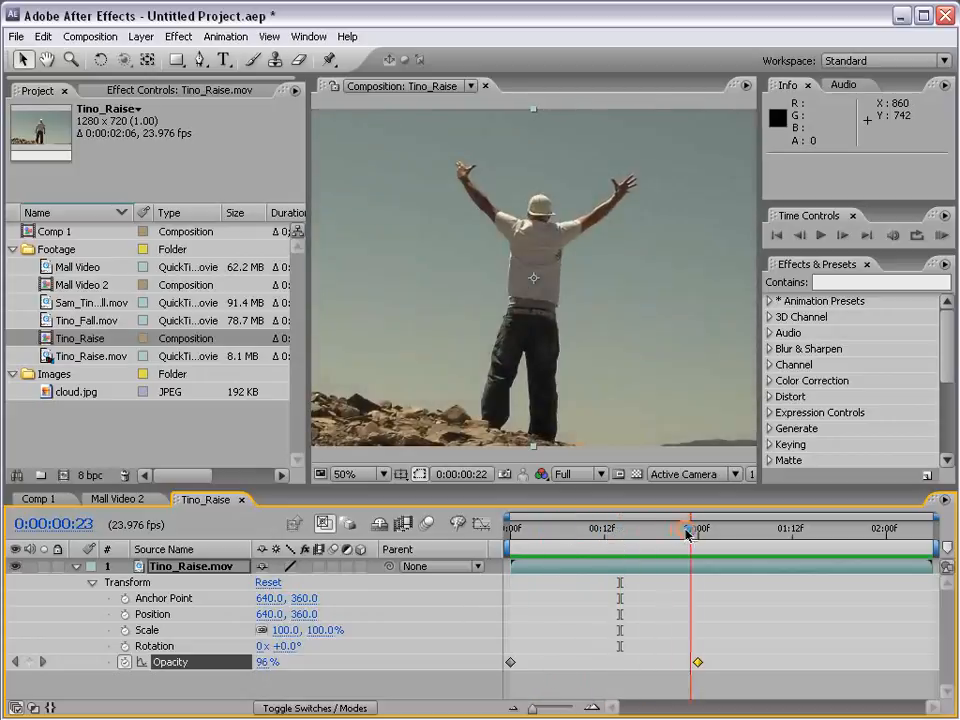
# - Remove the Opacity keyframes and add a Position keyframe at 0:00:00:00
pyautogui.click(125, 662)
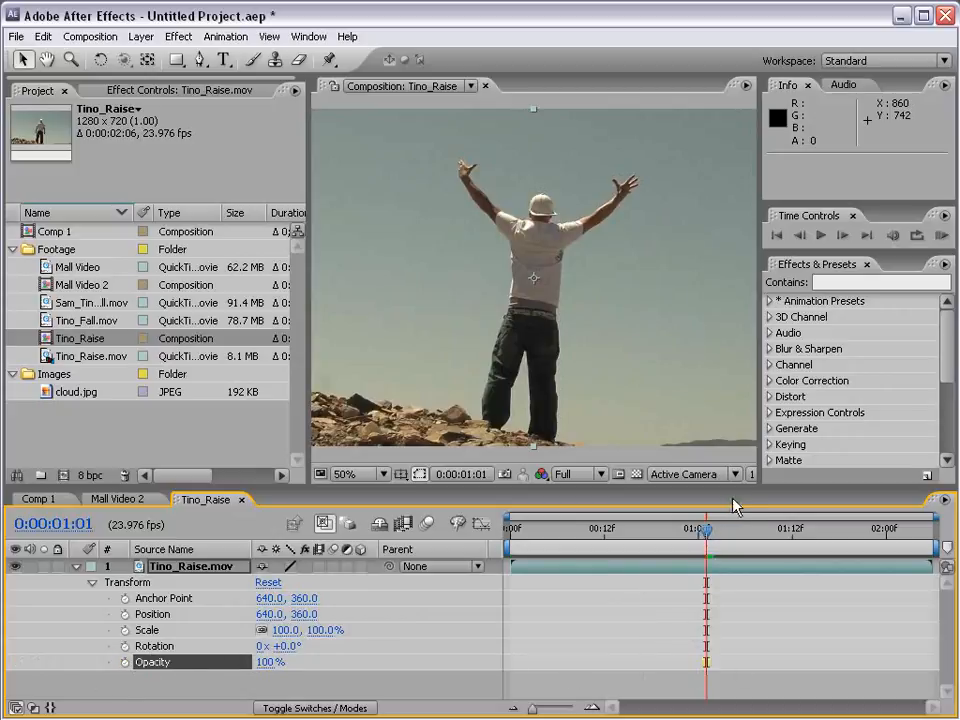
pyautogui.moveTo(710, 537); pyautogui.dragTo(490, 545)
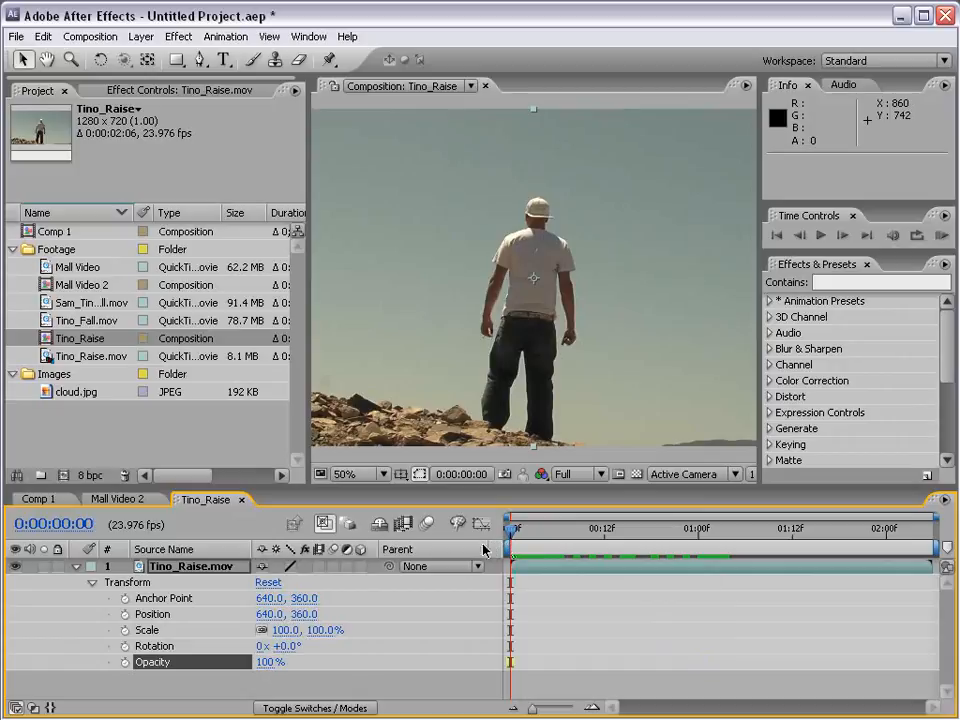
pyautogui.click(125, 614)
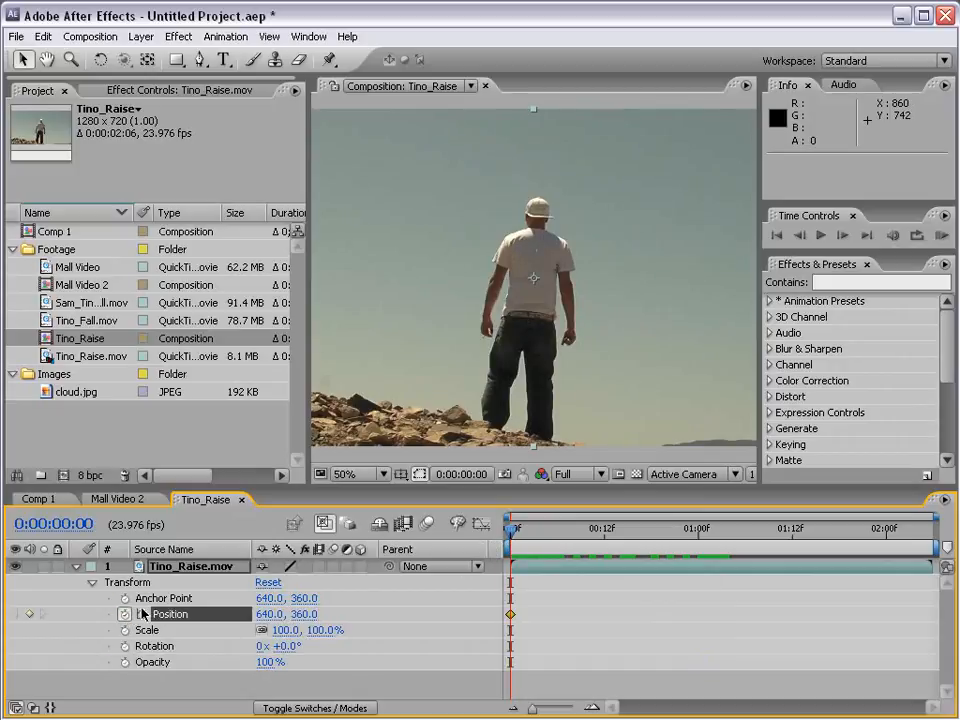
# - Move the layer to position 980, 224 at 0:00:00:09, creating a second Position keyframe, and review the motion with the composition view at 25%
pyautogui.moveTo(562, 539); pyautogui.dragTo(581, 539)
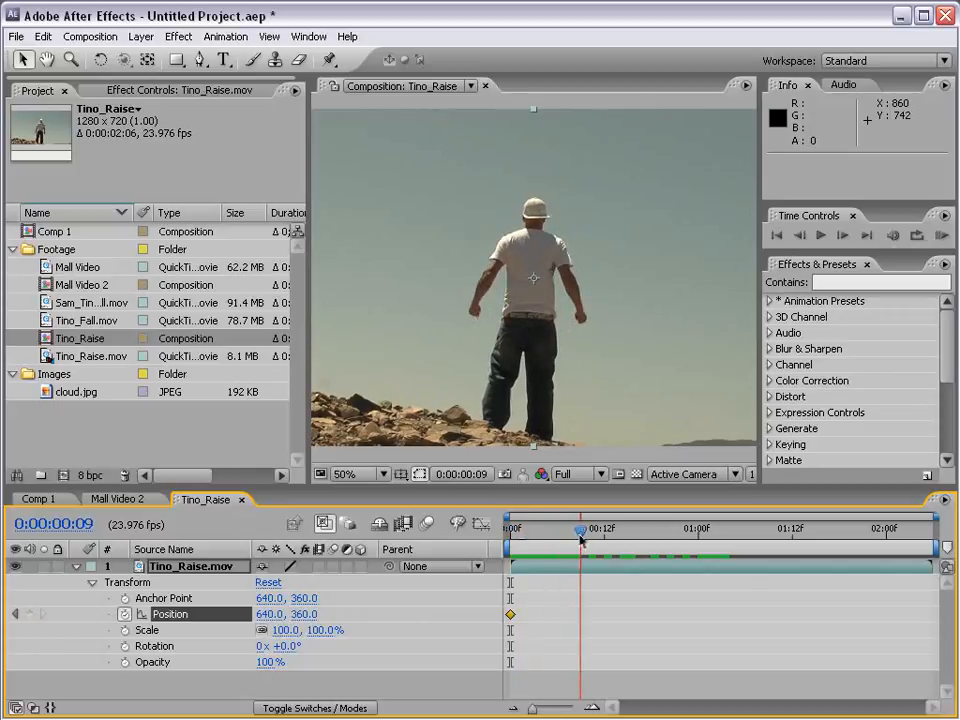
pyautogui.moveTo(389, 343); pyautogui.dragTo(564, 276)
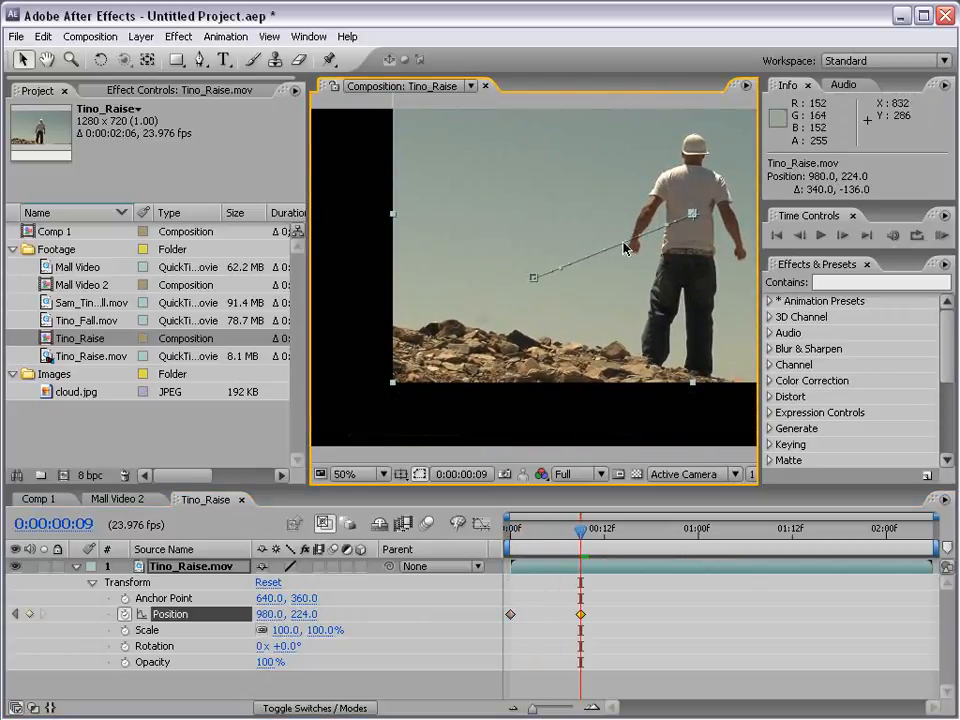
pyautogui.moveTo(574, 536)
pyautogui.mouseDown()
pyautogui.moveTo(495, 538)
pyautogui.moveTo(575, 548)
pyautogui.mouseUp()
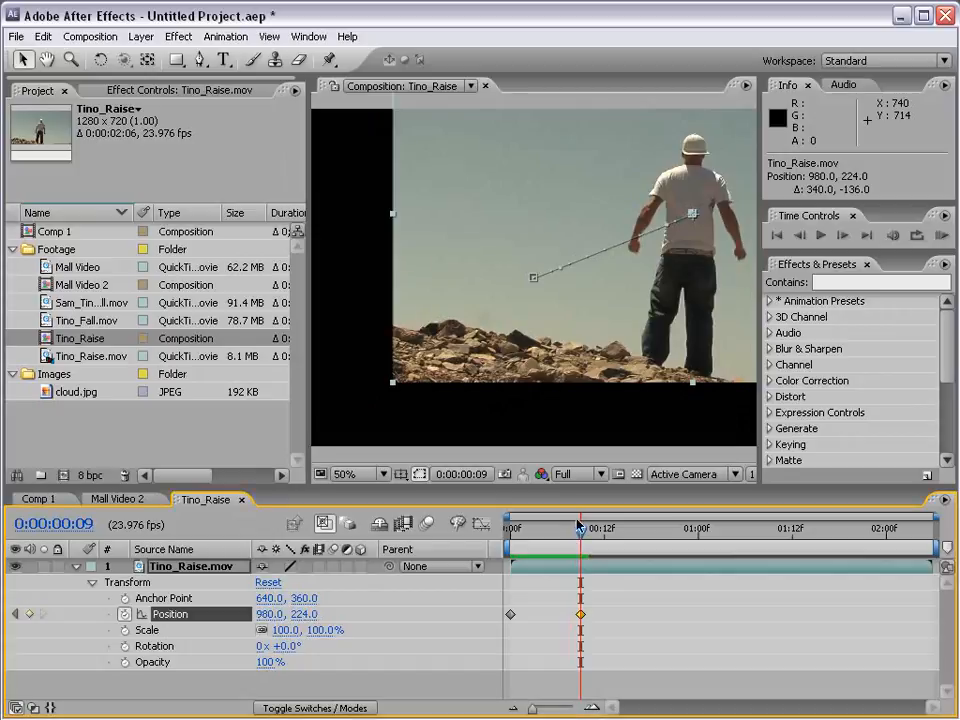
pyautogui.press(',')
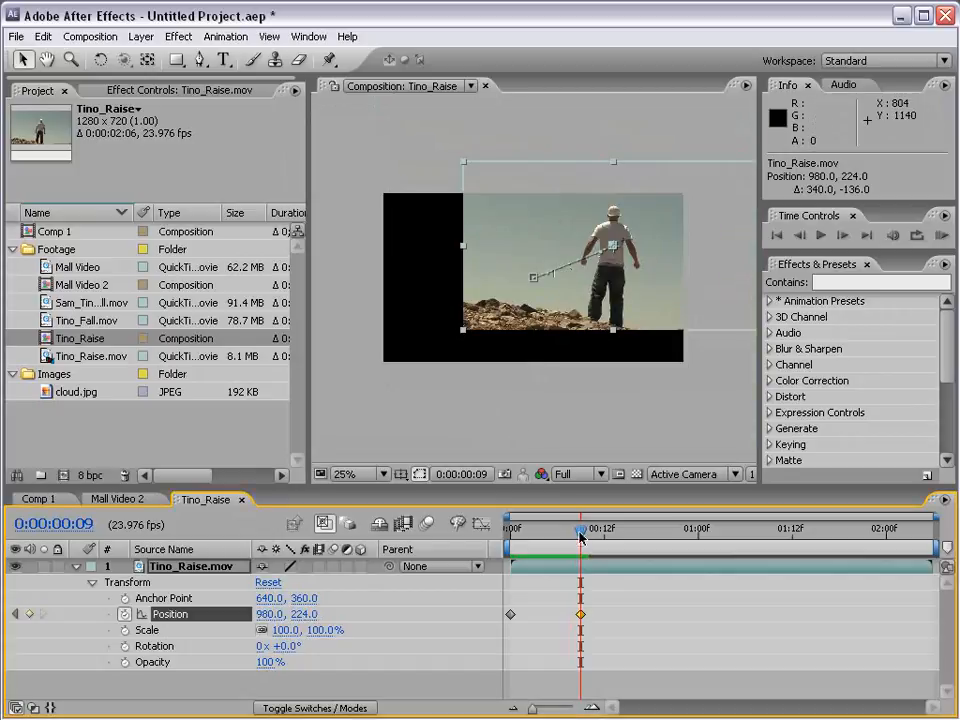
# - Reset the Position value of the keyframe at 0:00:00:09 and return to the first frame
pyautogui.rightClick(185, 618)
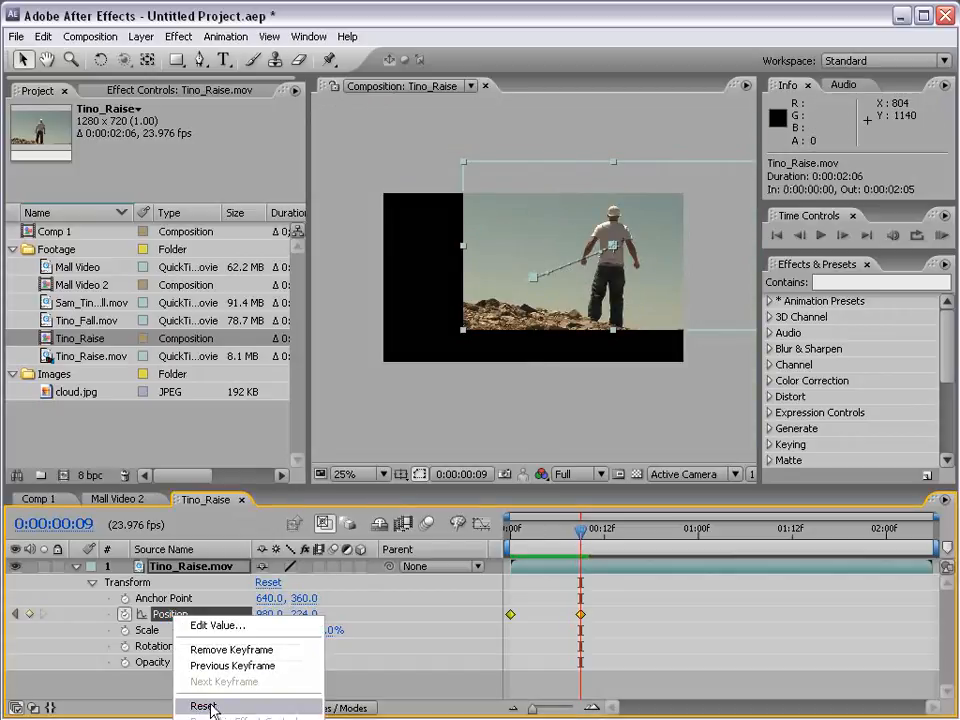
pyautogui.click(210, 706)
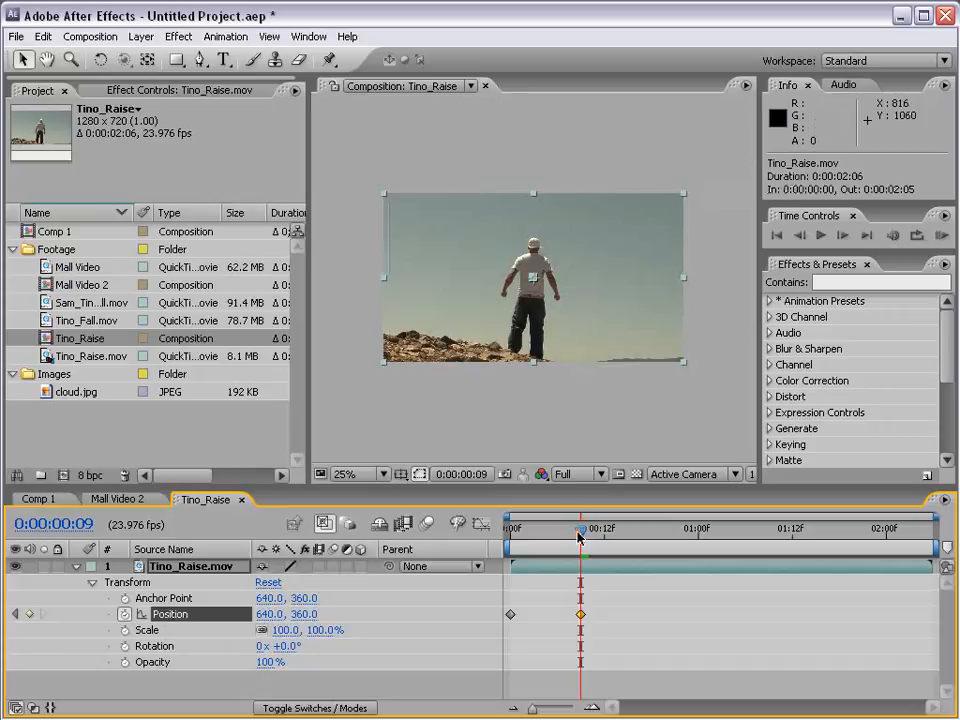
pyautogui.moveTo(580, 529); pyautogui.dragTo(511, 535)
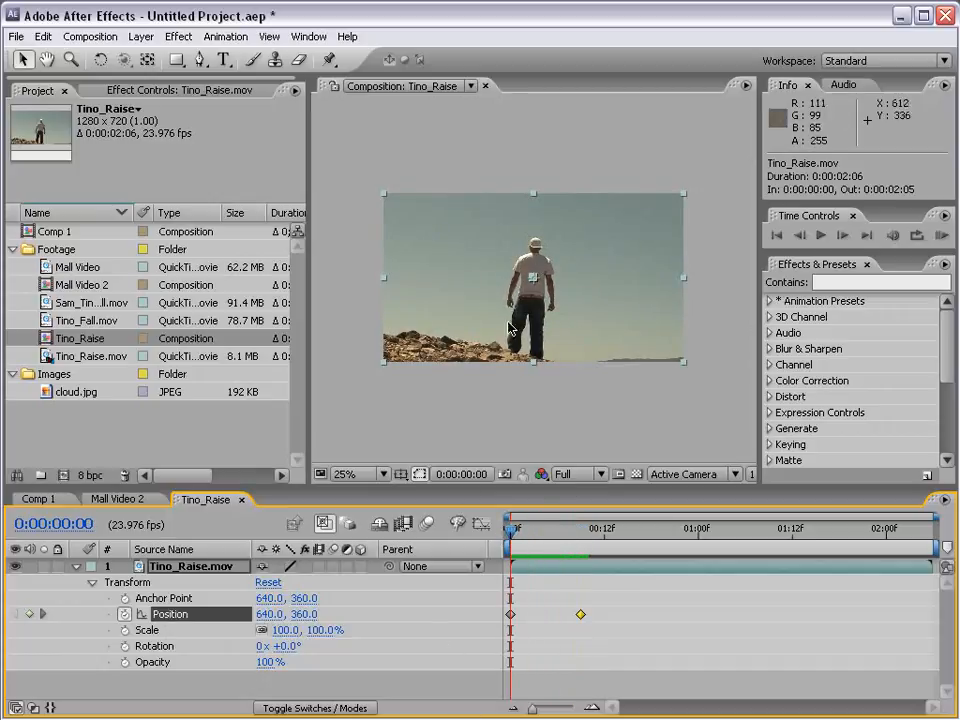
# - Move the layer horizontally off-frame to position -724, 360 at 0:00:00:00 and RAM preview the slide-in
pyautogui.moveTo(666, 345); pyautogui.dragTo(345, 345)
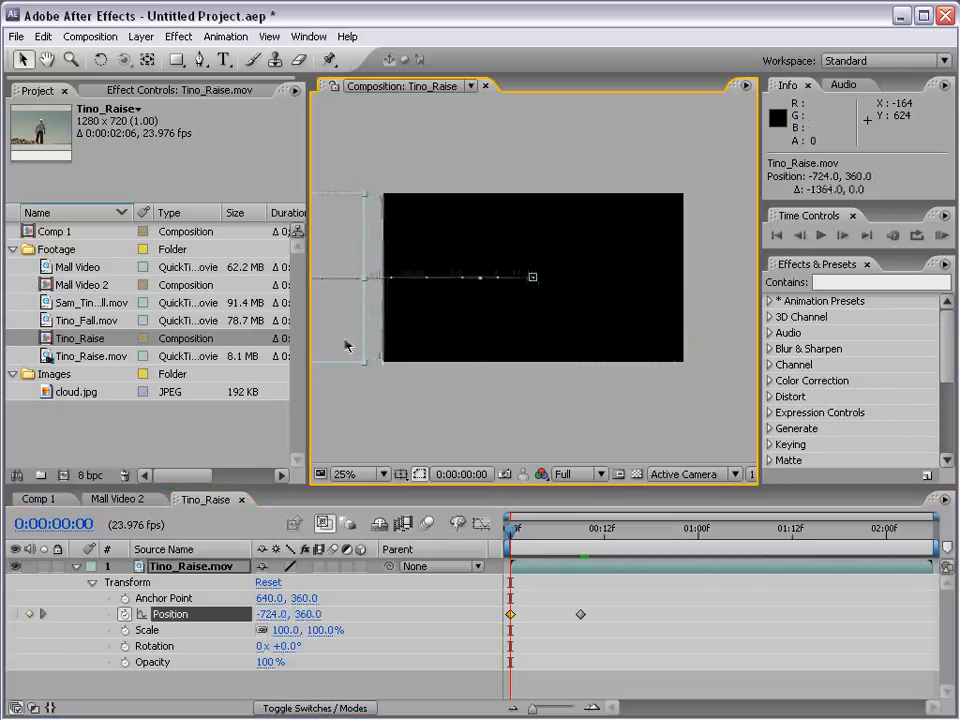
pyautogui.moveTo(513, 540); pyautogui.dragTo(582, 540)
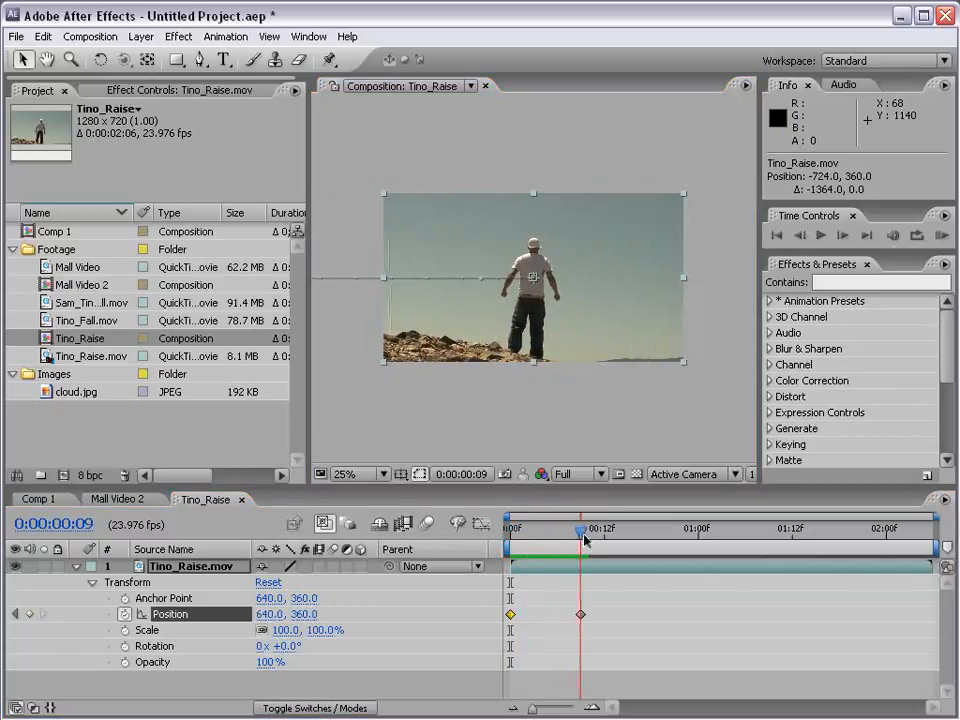
pyautogui.click(942, 236)
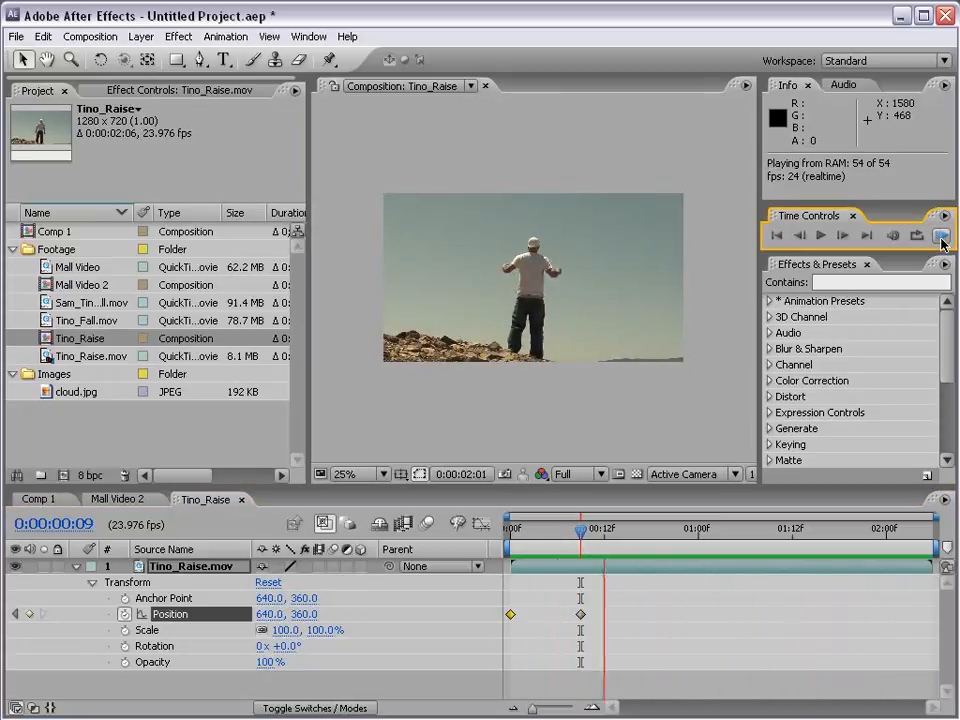
pyautogui.click(577, 545)
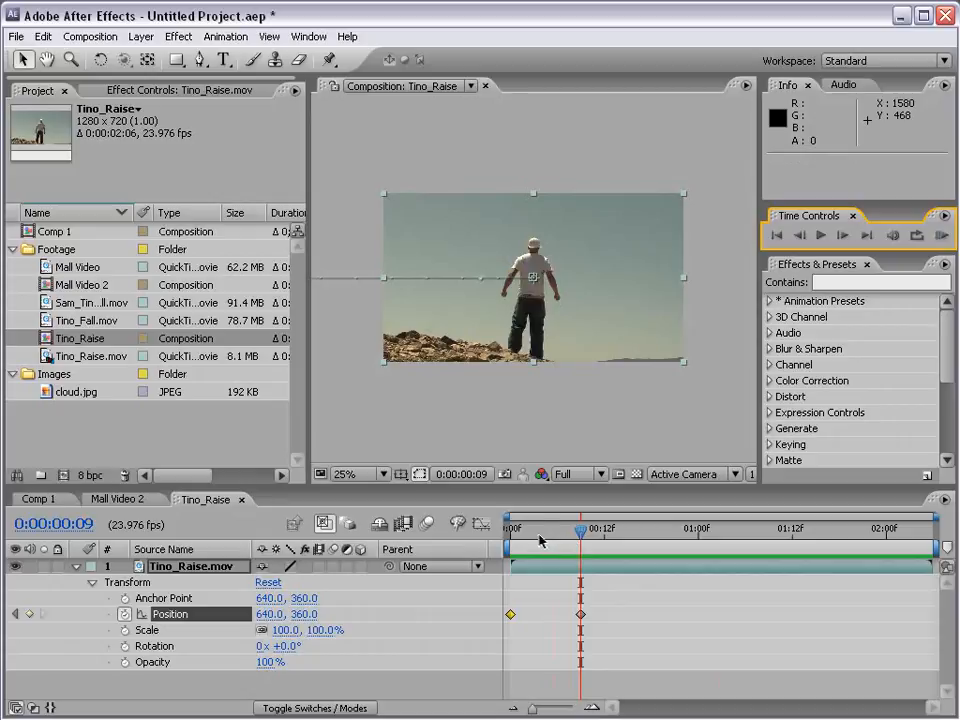
# - Shorten the work area so it ends at 0:00:00:21
pyautogui.moveTo(540, 541); pyautogui.dragTo(676, 540)
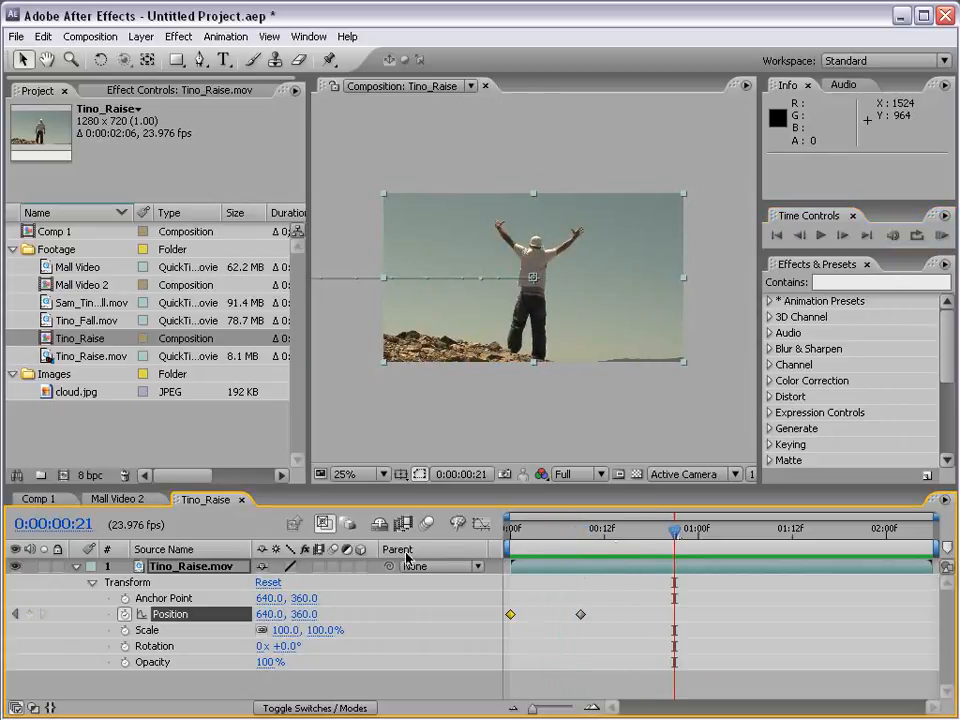
pyautogui.moveTo(936, 549)
pyautogui.mouseDown()
pyautogui.moveTo(684, 550)
pyautogui.moveTo(940, 554)
pyautogui.mouseUp()
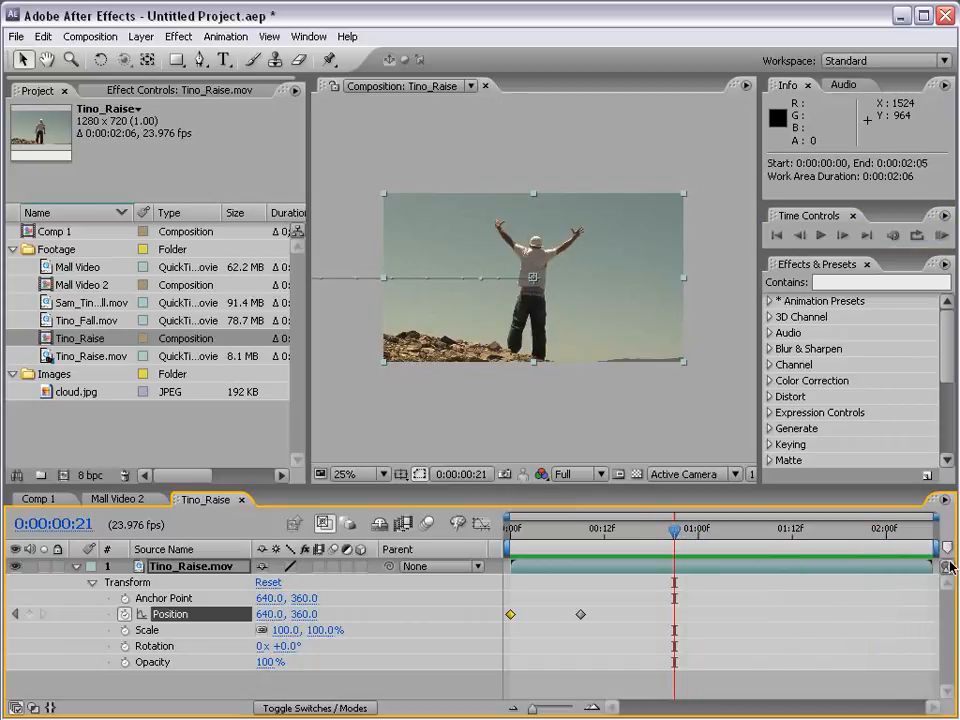
pyautogui.press('n')
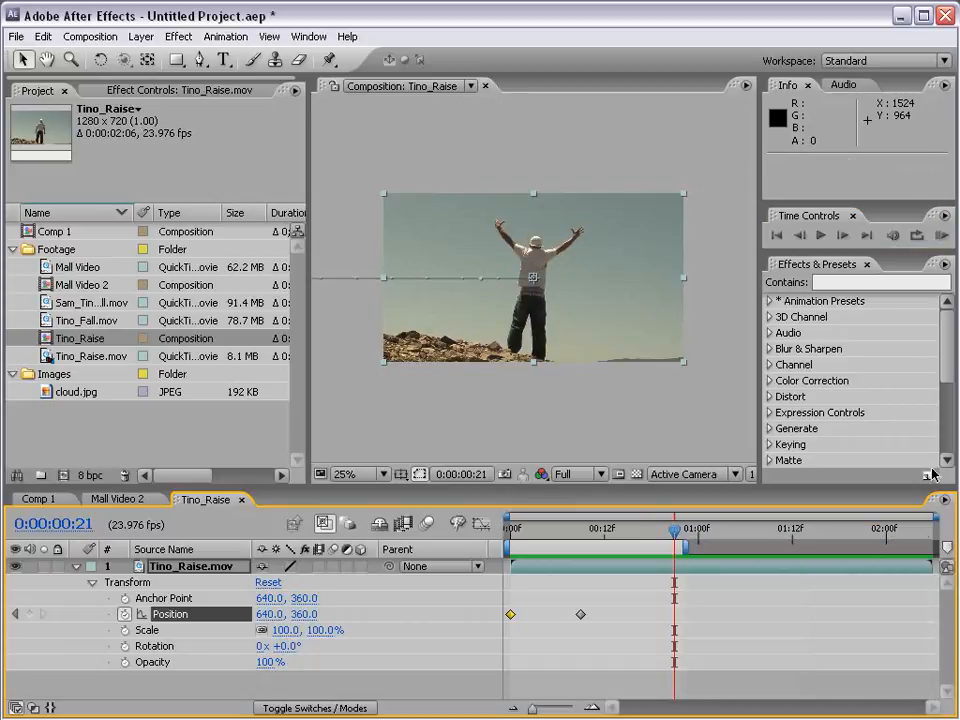
# - Review the linear slide between its two keyframes and apply Easy Ease to the Position keyframe at 0:00:00:09
pyautogui.moveTo(600, 535); pyautogui.dragTo(551, 545)
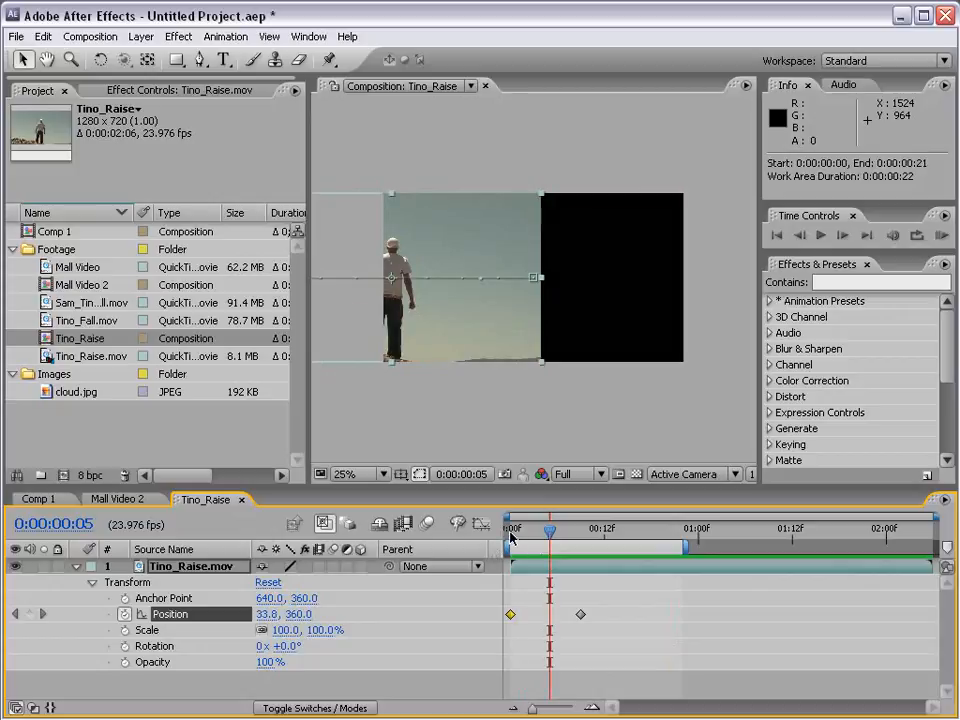
pyautogui.click(506, 530)
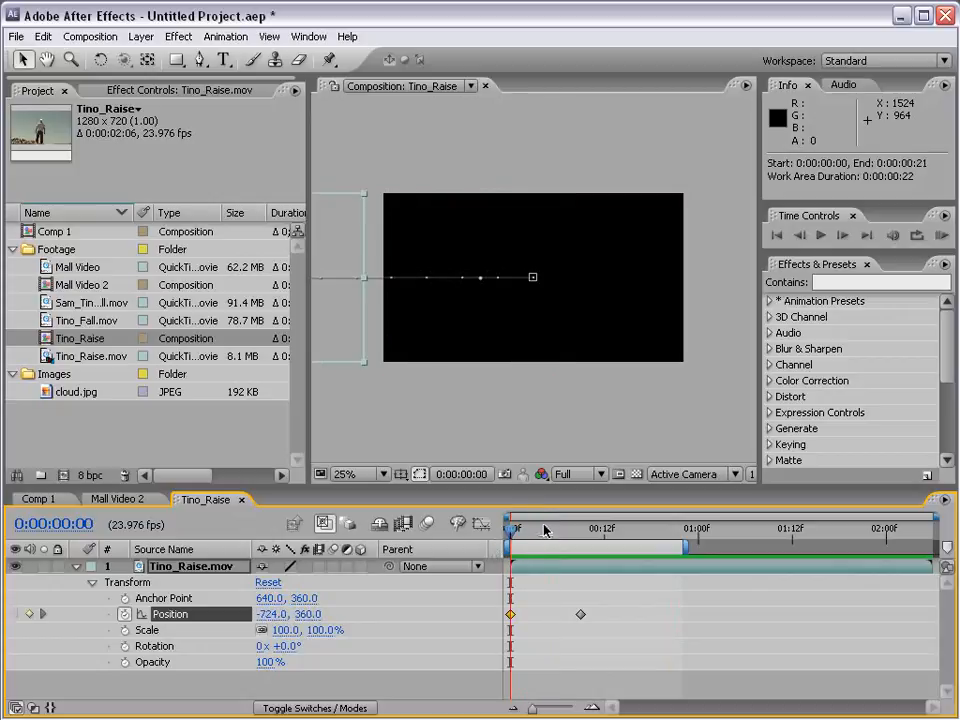
pyautogui.moveTo(545, 530); pyautogui.dragTo(581, 545)
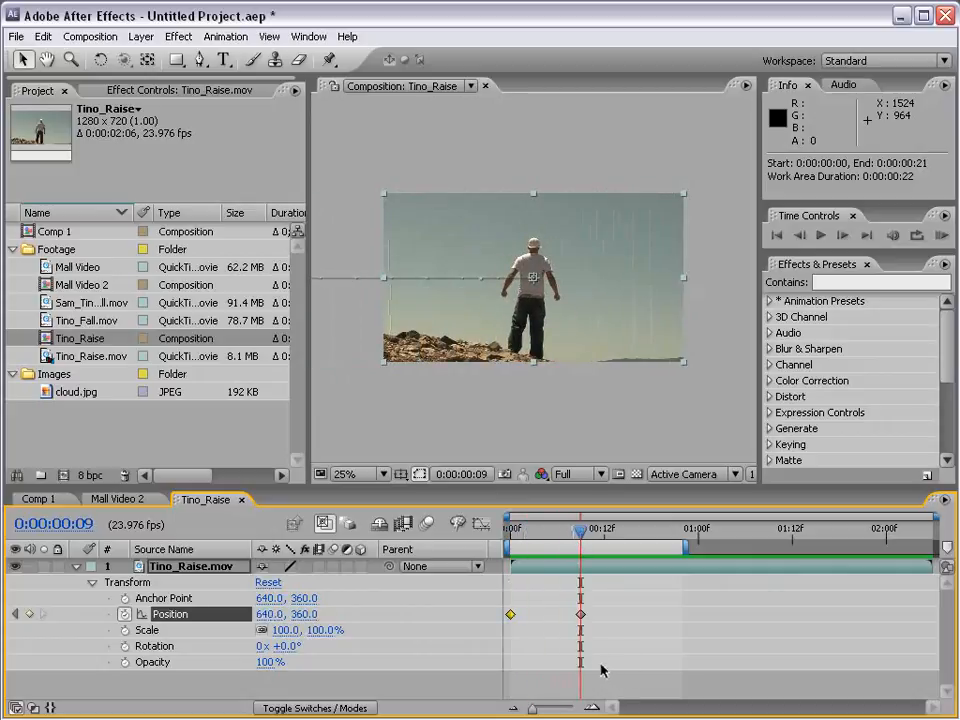
pyautogui.click(581, 614)
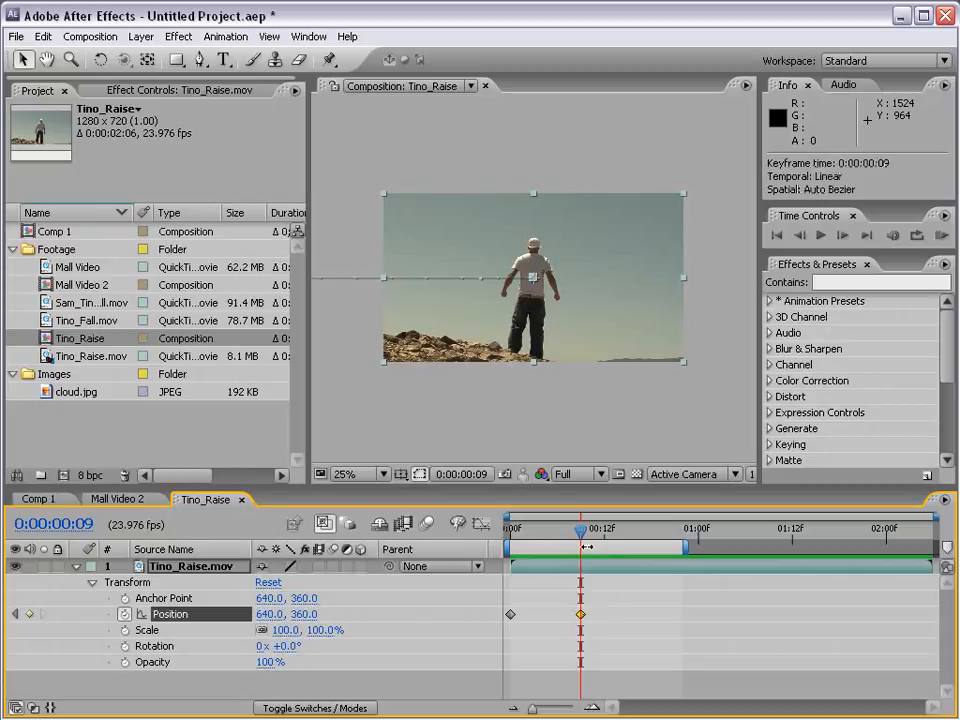
pyautogui.press('F9')
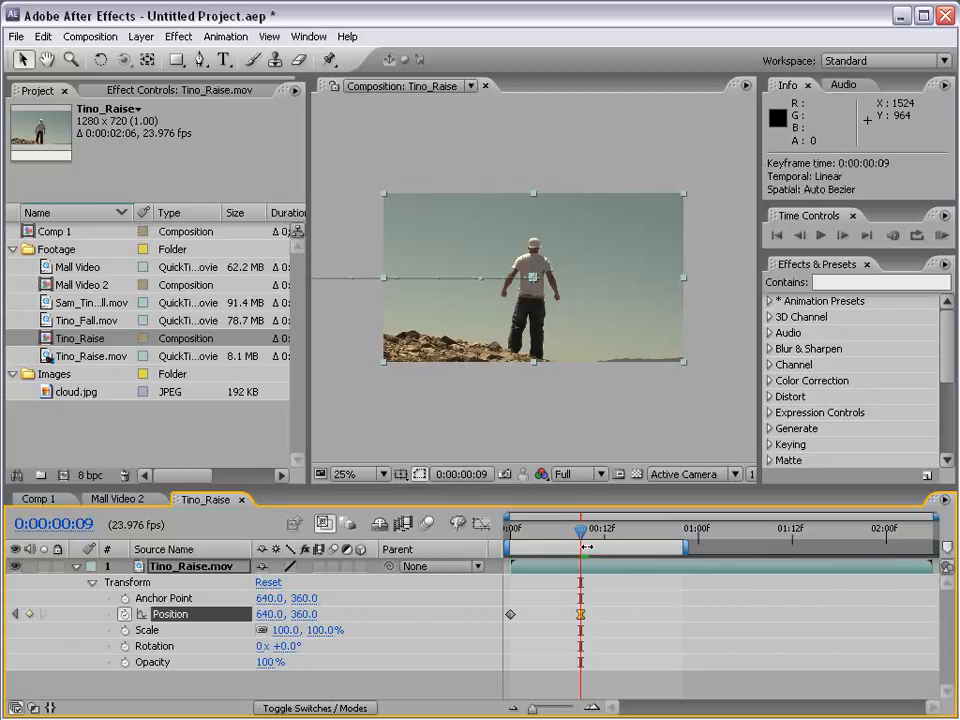
# - Check the eased slide-in by scrubbing around the keyframes and playing a RAM preview
pyautogui.moveTo(582, 534); pyautogui.dragTo(628, 536)
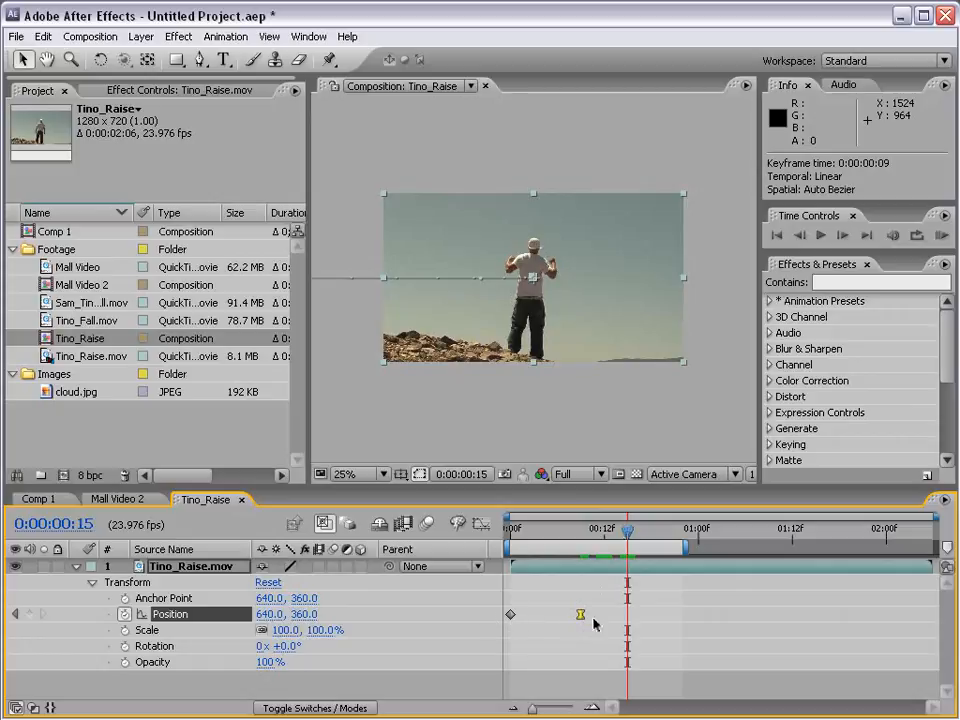
pyautogui.moveTo(590, 538); pyautogui.dragTo(552, 537)
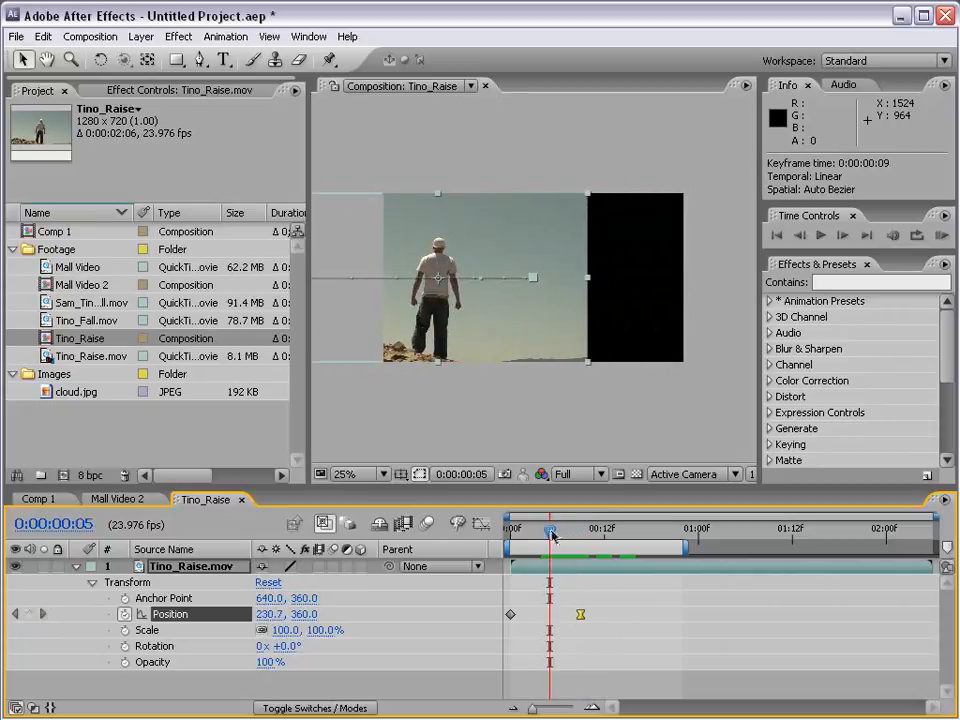
pyautogui.click(942, 236)
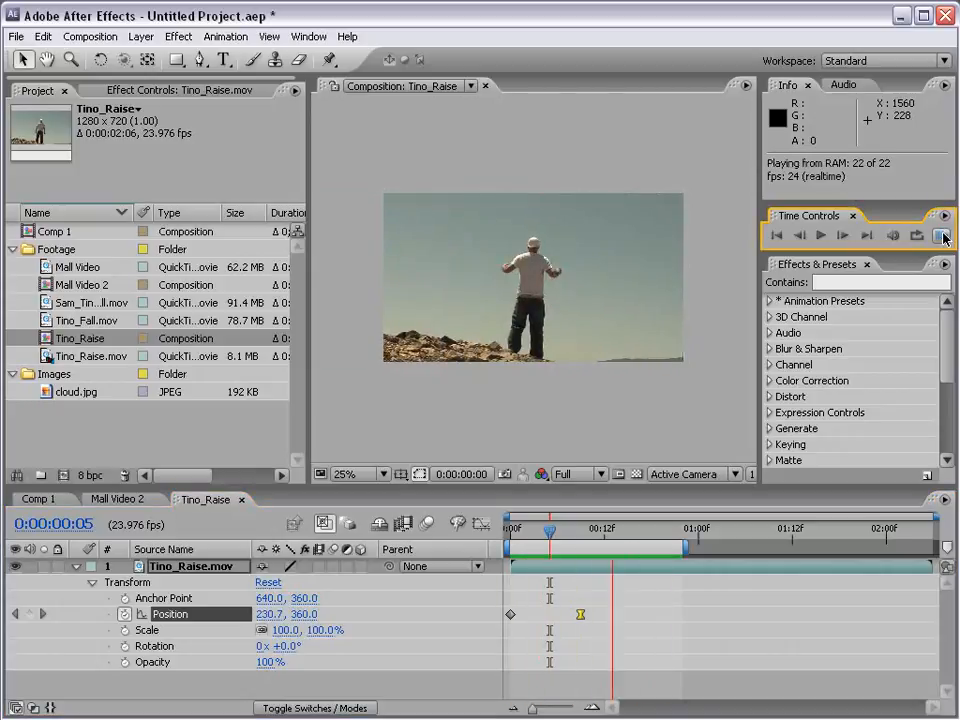
pyautogui.press('space')
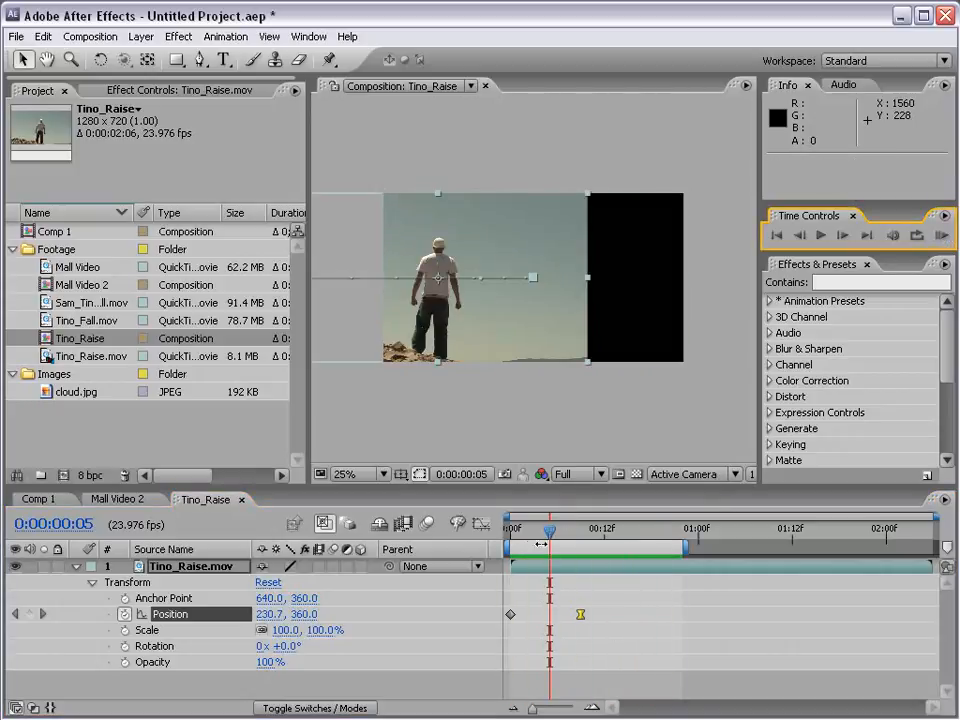
pyautogui.moveTo(542, 538)
pyautogui.mouseDown()
pyautogui.moveTo(528, 538)
pyautogui.moveTo(572, 540)
pyautogui.moveTo(529, 545)
pyautogui.mouseUp()
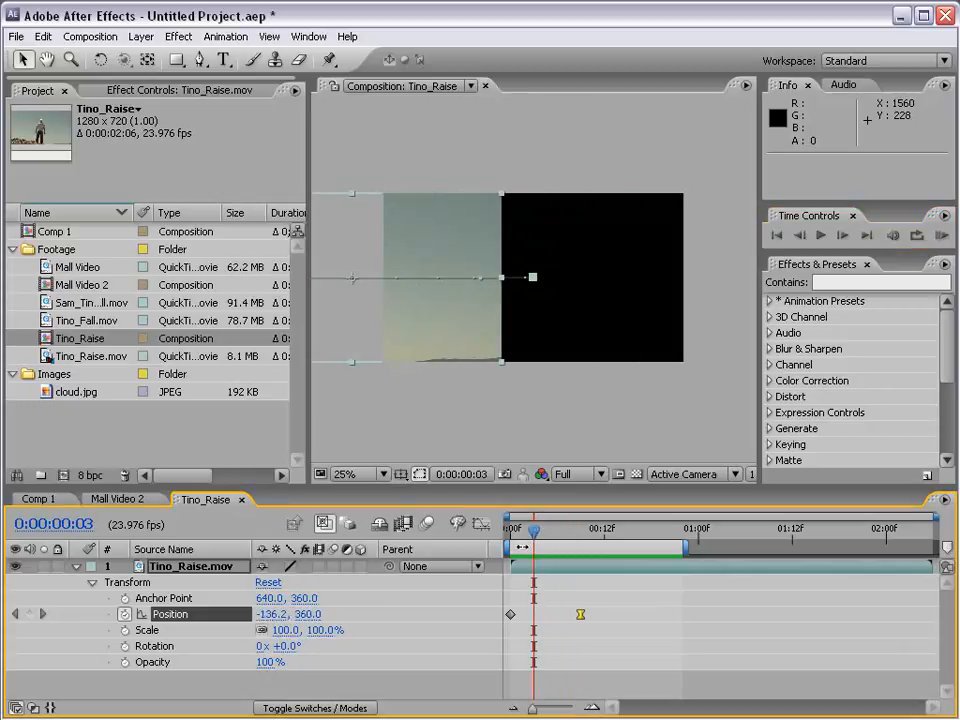
pyautogui.click(582, 538)
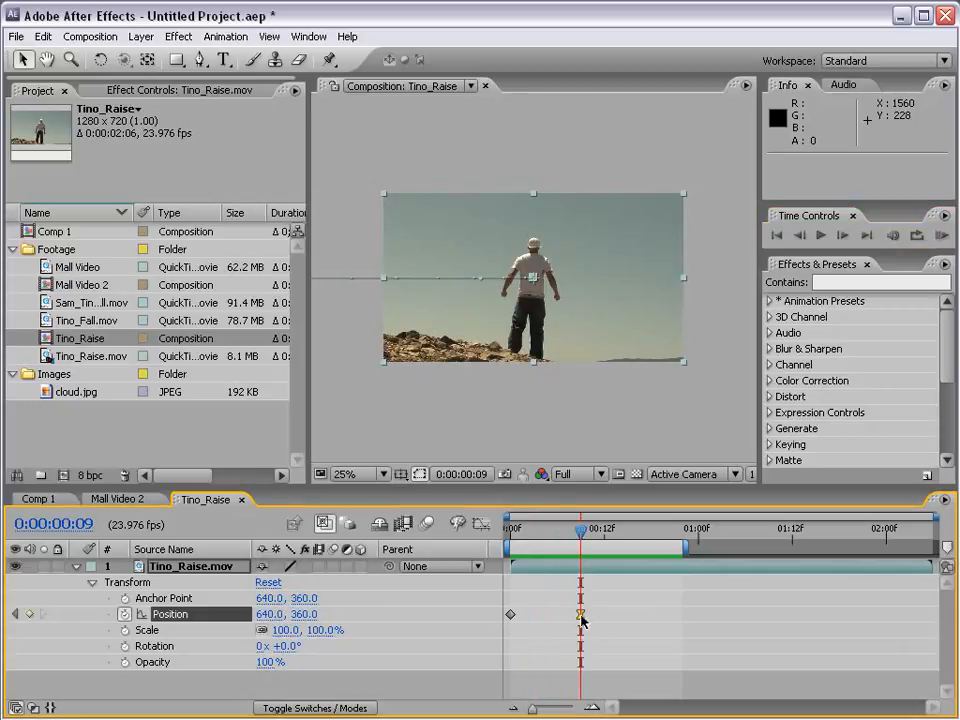
# - Try a slower slide by moving the second Position keyframe to 0:00:00:20 and RAM preview it
pyautogui.moveTo(582, 619); pyautogui.dragTo(666, 619)
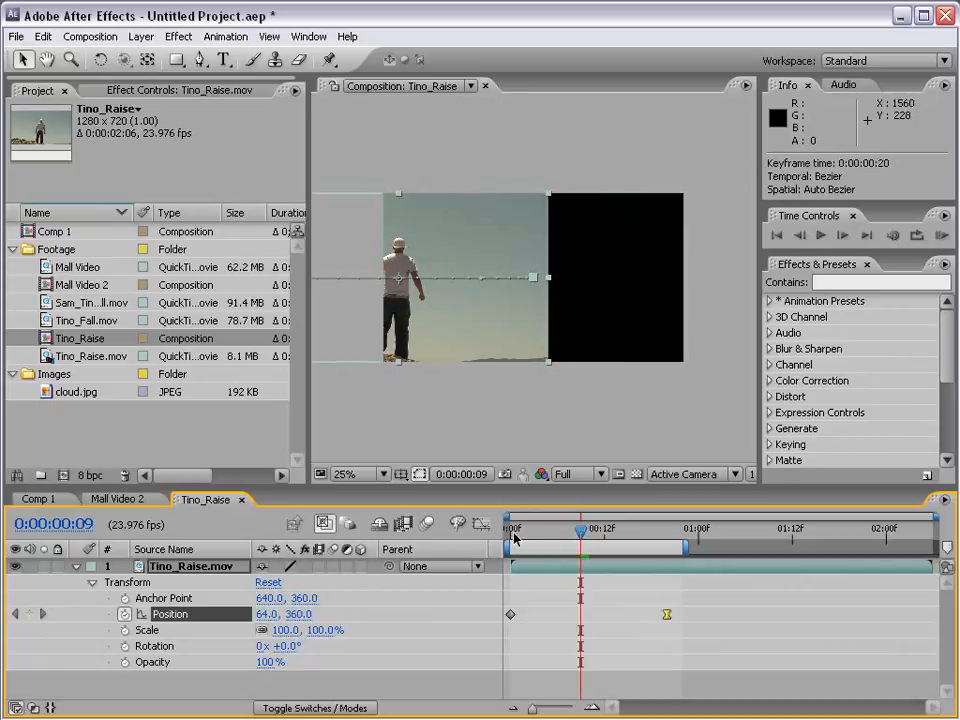
pyautogui.click(940, 235)
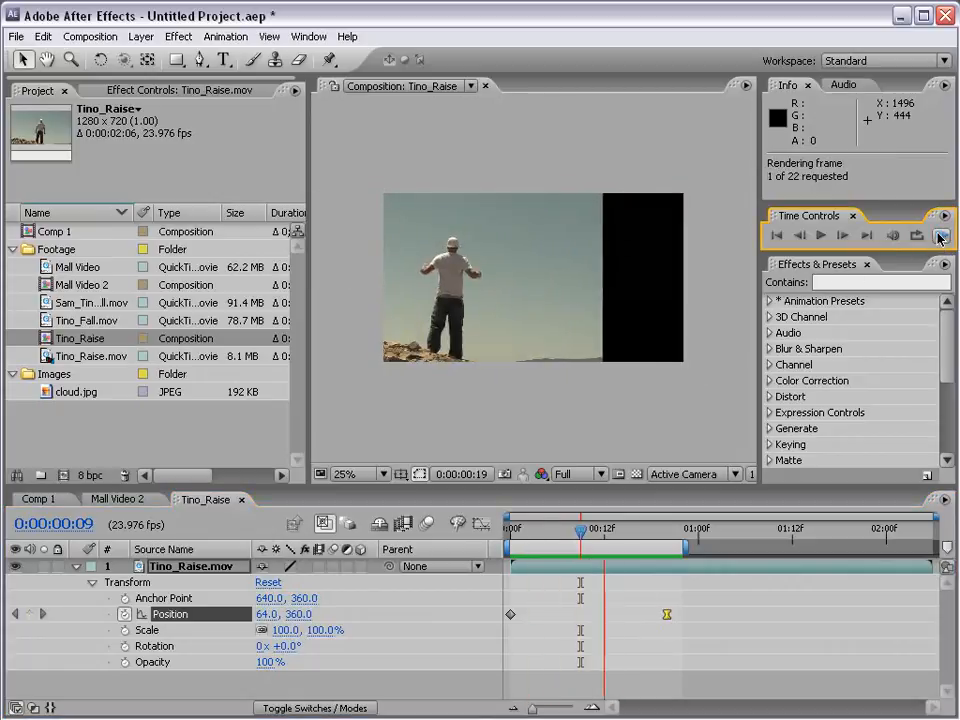
pyautogui.press('space')
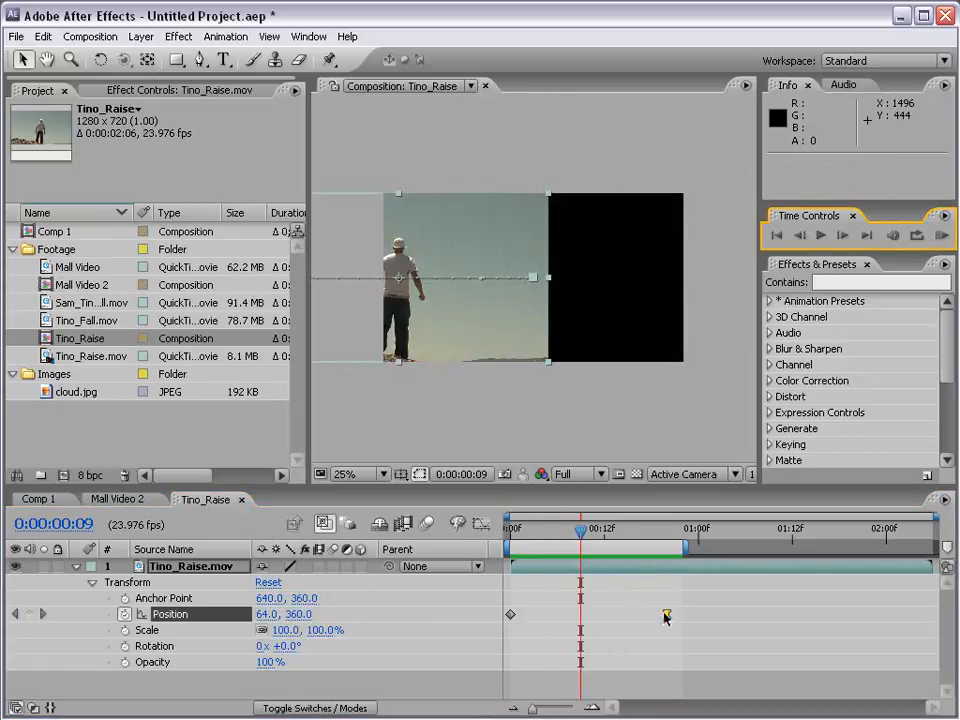
# - Try a faster slide with the second Position keyframe closer to the start, preview it, and return the keyframe to 0:00:00:09
pyautogui.moveTo(667, 617); pyautogui.dragTo(541, 615)
pyautogui.click(940, 235)
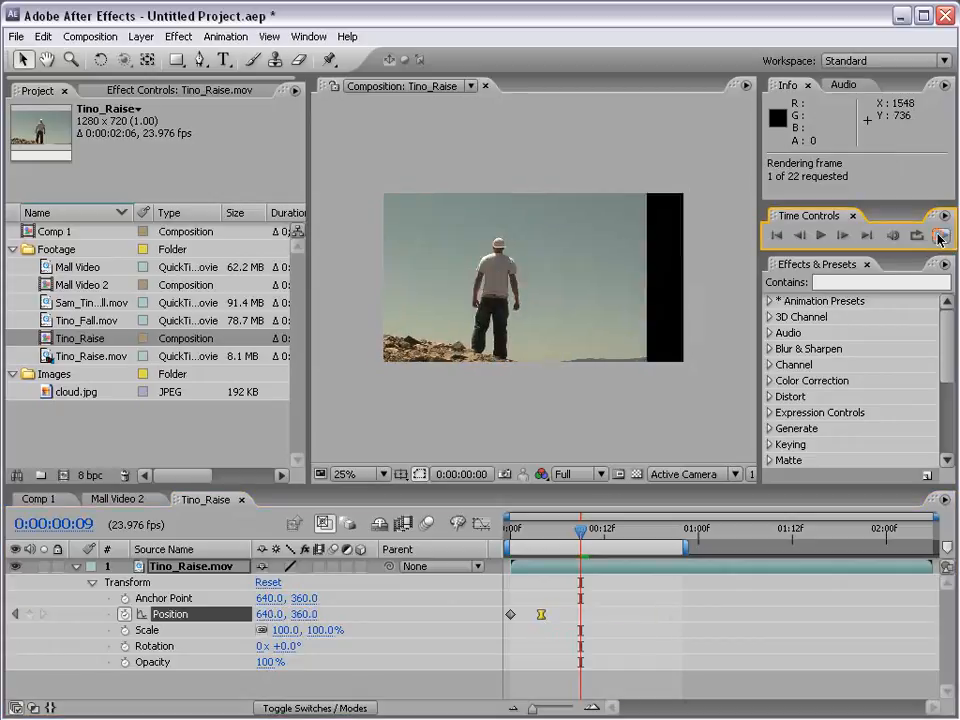
pyautogui.press('space')
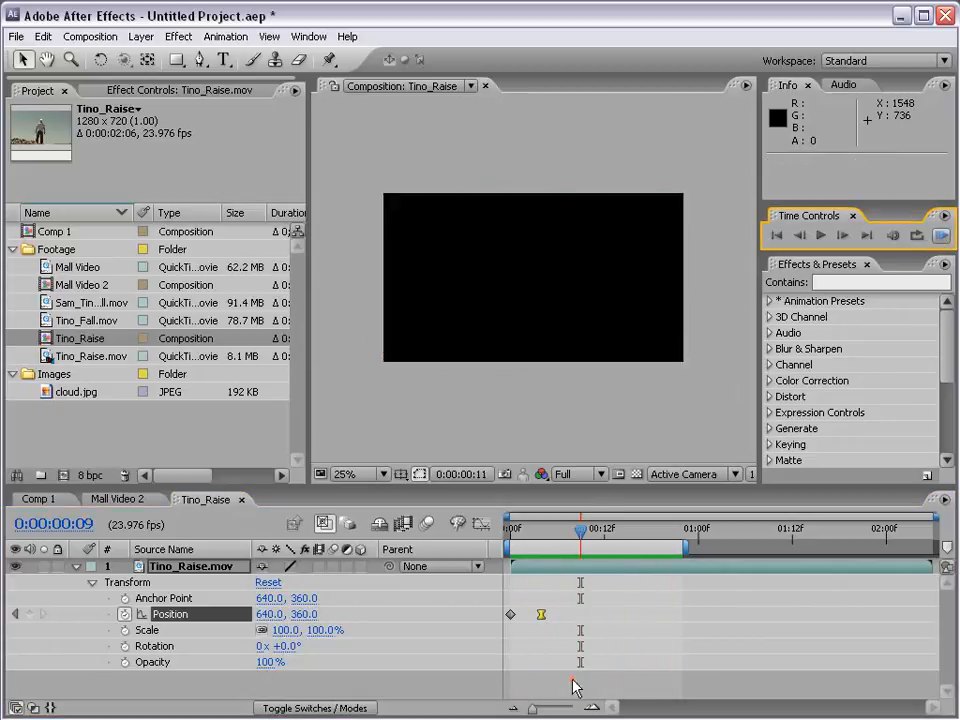
pyautogui.moveTo(541, 614); pyautogui.dragTo(580, 615)
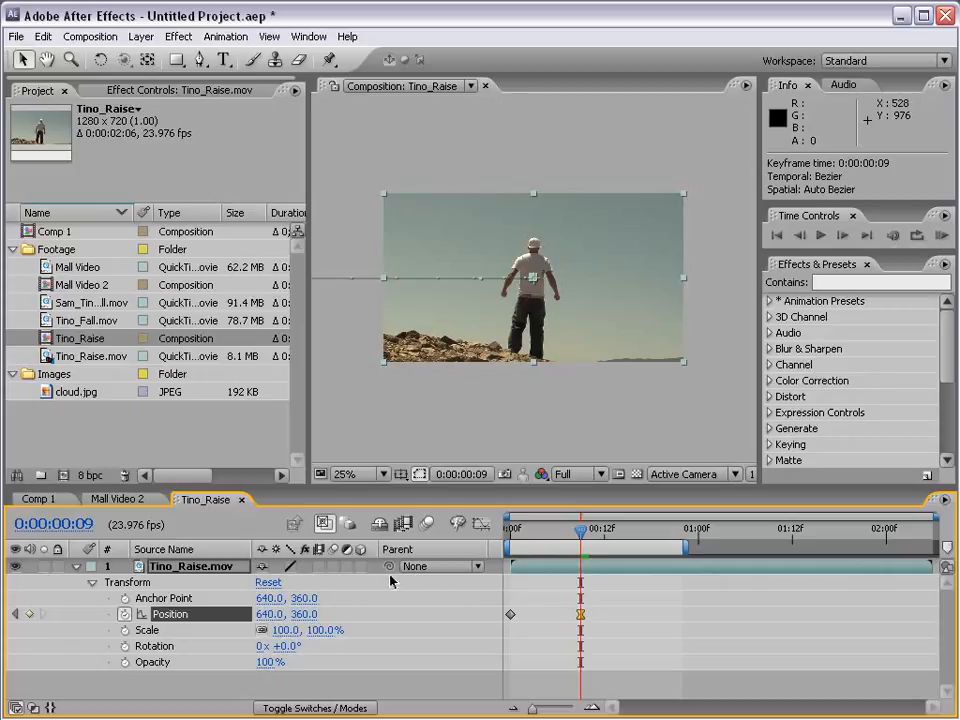
# - Enable motion blur for the Tino_Raise.mov layer and for the composition, and RAM preview the blurred slide
pyautogui.click(331, 570)
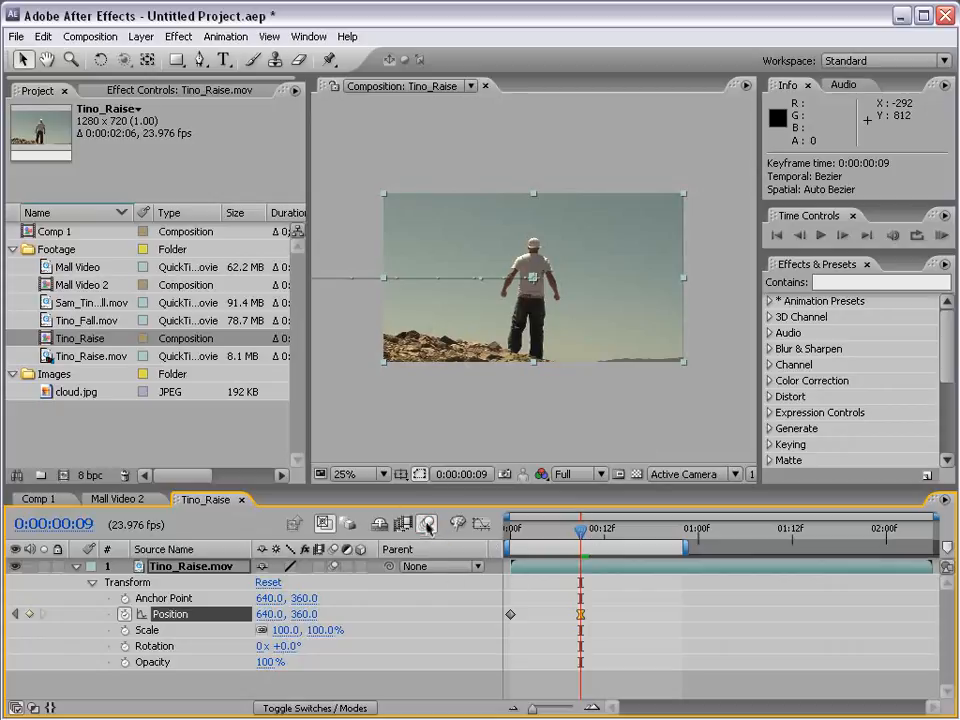
pyautogui.click(941, 236)
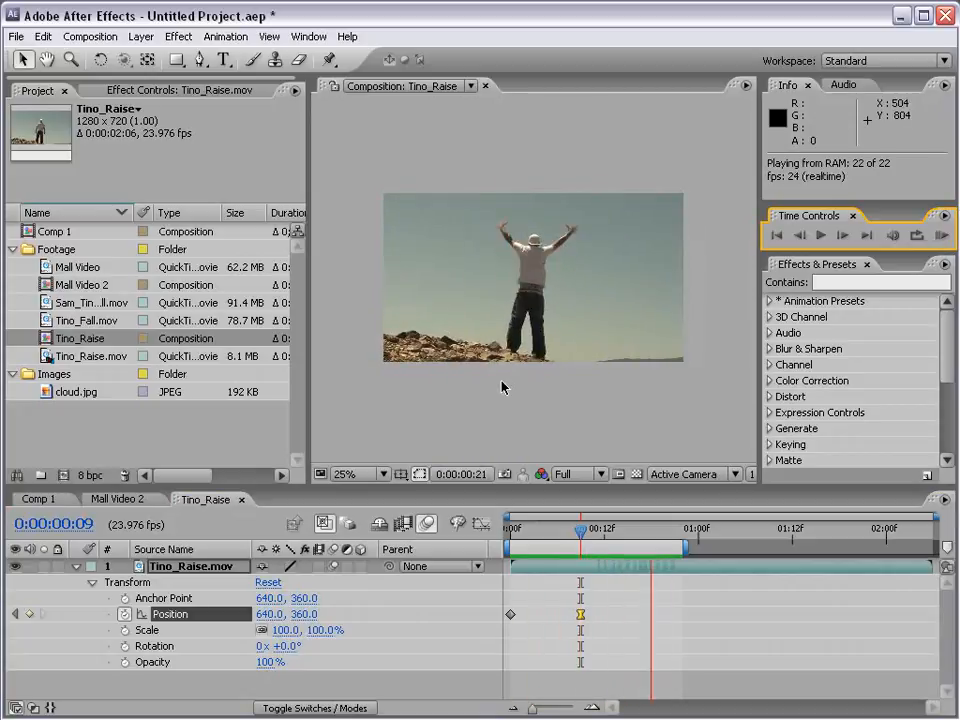
pyautogui.click(644, 604)
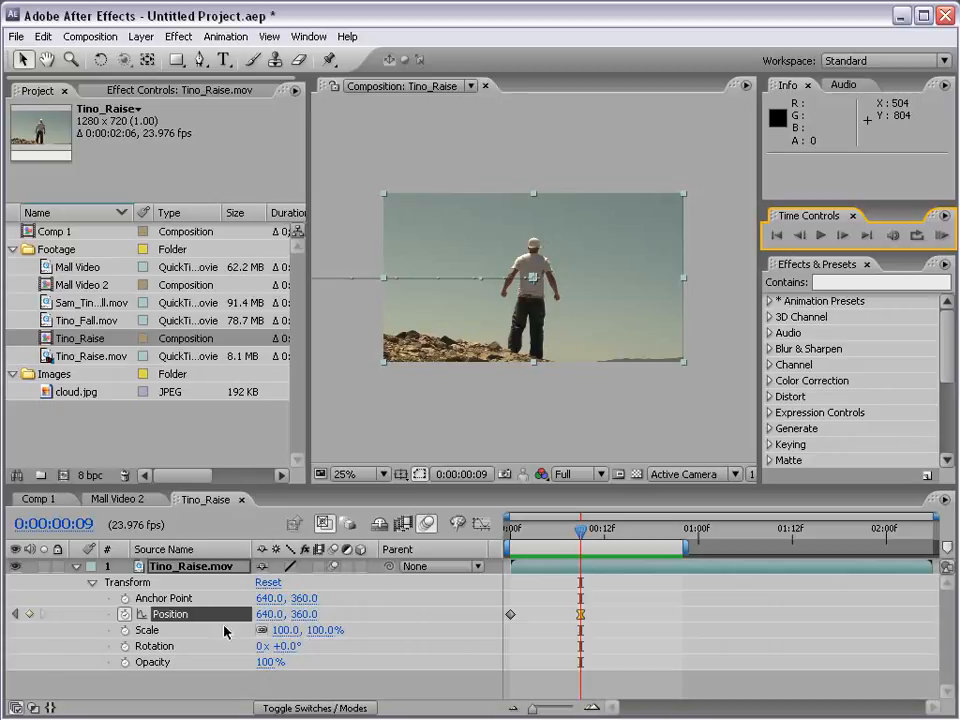
# - Add Rotation keyframes at 0:00:00:00 and 0:00:00:09, both at 0°
pyautogui.press('Home')
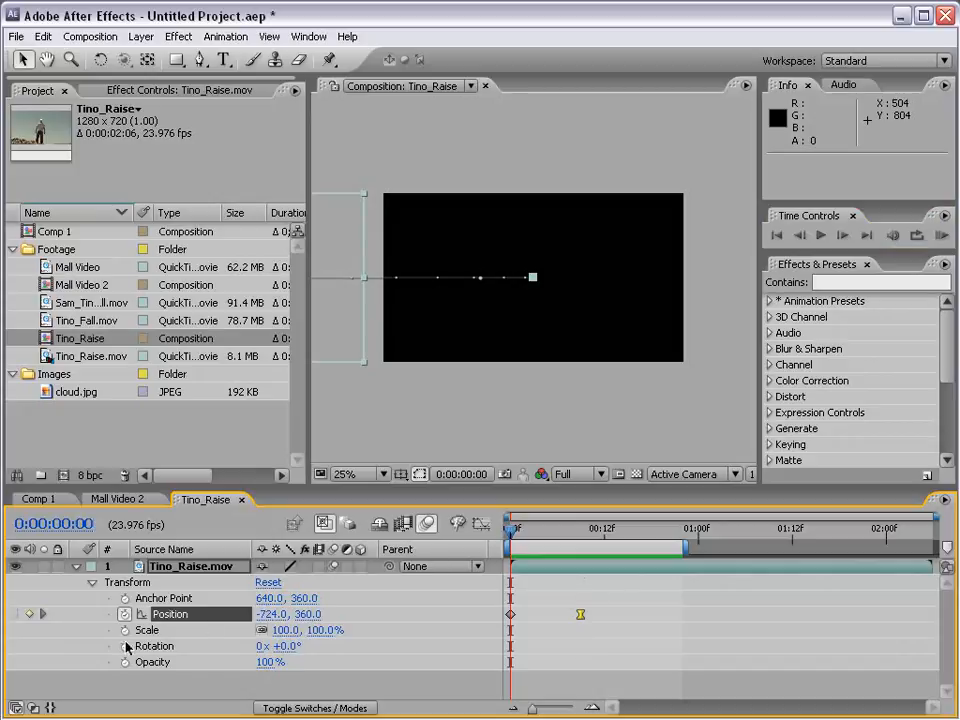
pyautogui.click(125, 646)
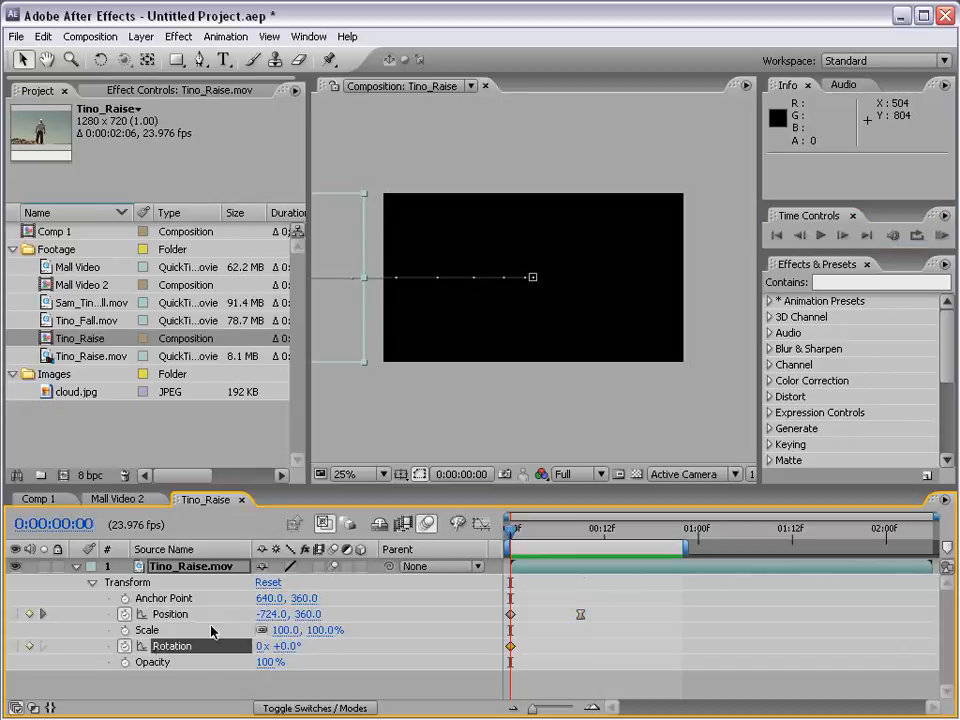
pyautogui.moveTo(536, 529); pyautogui.dragTo(578, 535)
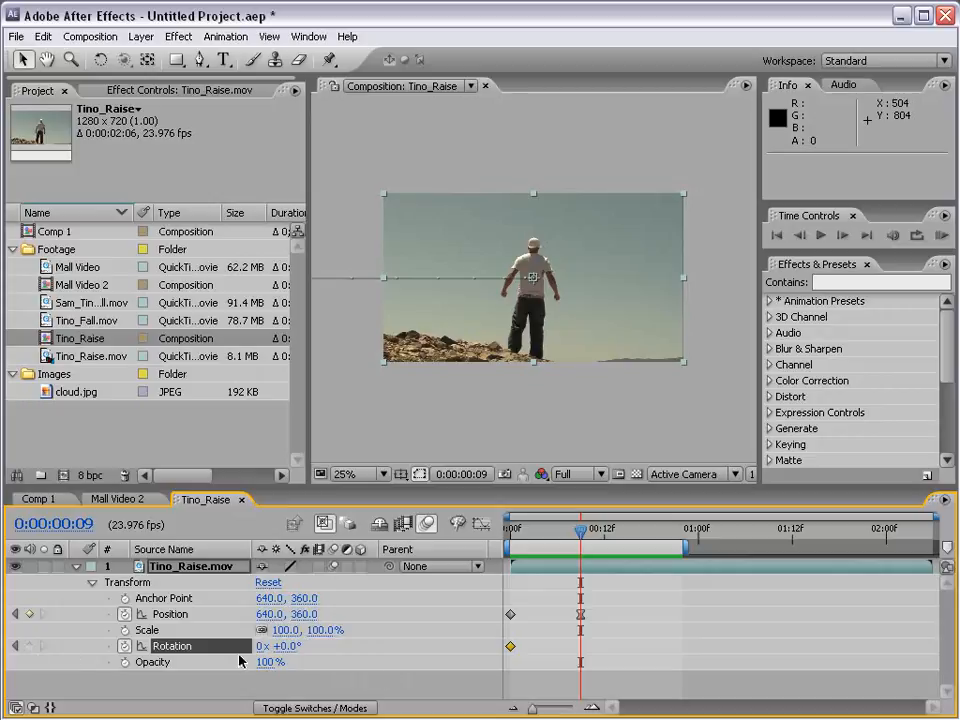
pyautogui.click(30, 646)
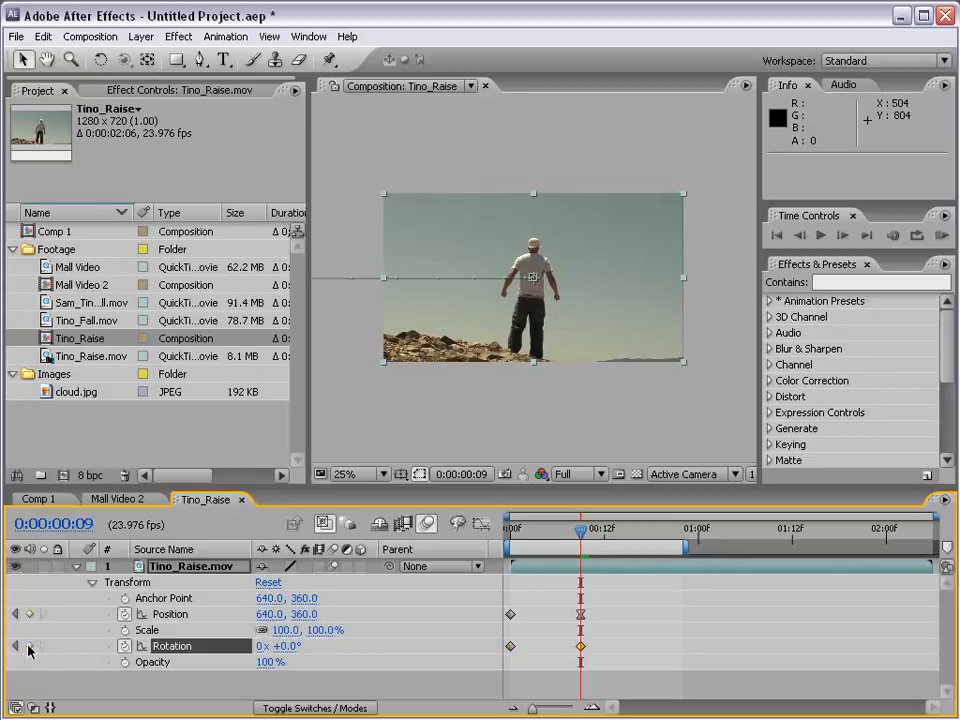
# - Set the Rotation to 56° at 0:00:00:00 and RAM preview the combined slide and rotation
pyautogui.moveTo(577, 540); pyautogui.dragTo(510, 537)
pyautogui.moveTo(287, 651); pyautogui.dragTo(344, 647)
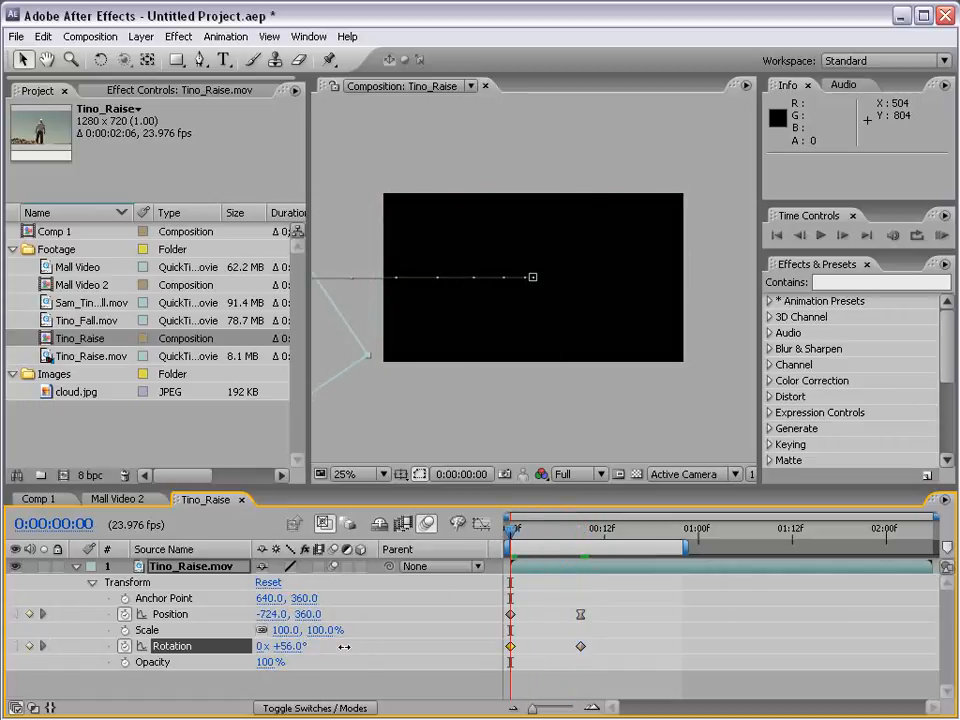
pyautogui.click(940, 236)
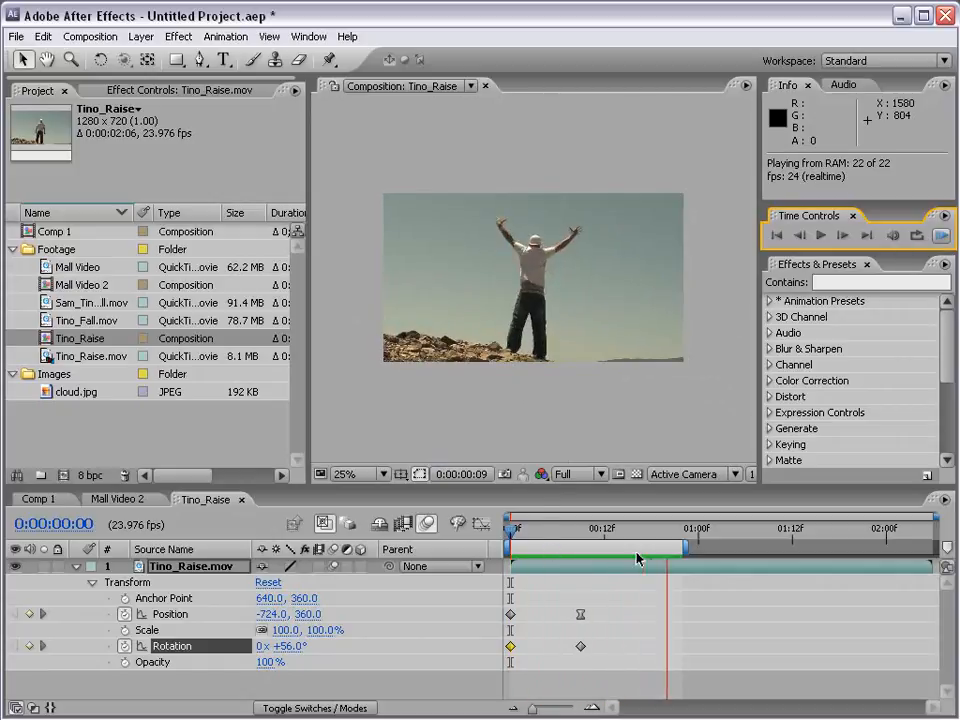
# - Stop the preview and apply Easy Ease to the Rotation keyframe at 0:00:00:09
pyautogui.click(589, 667)
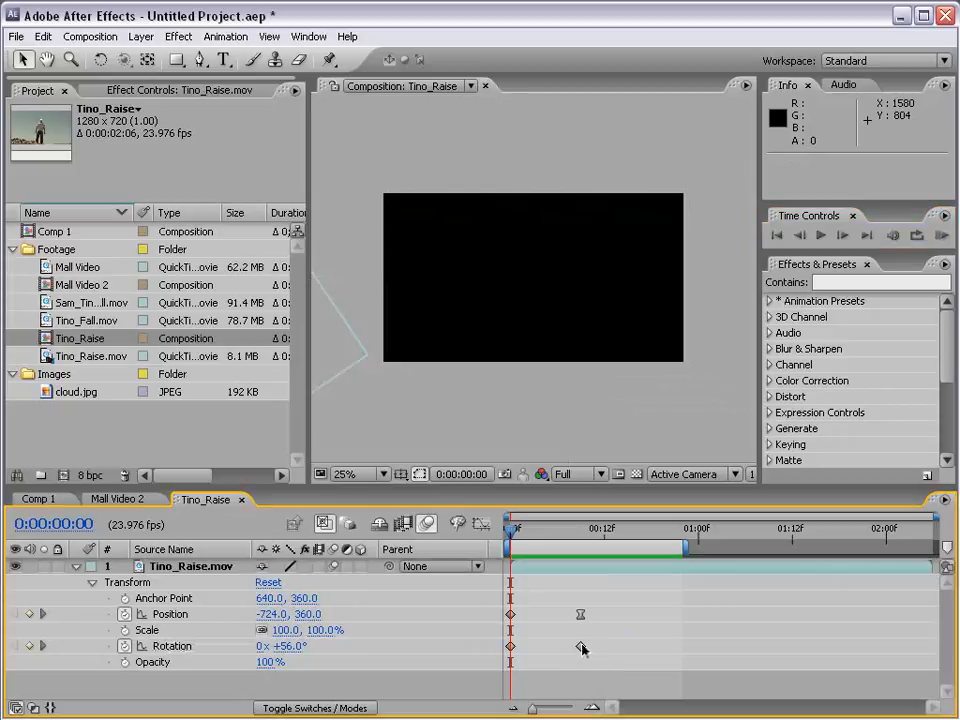
pyautogui.click(581, 647)
pyautogui.press('F9')
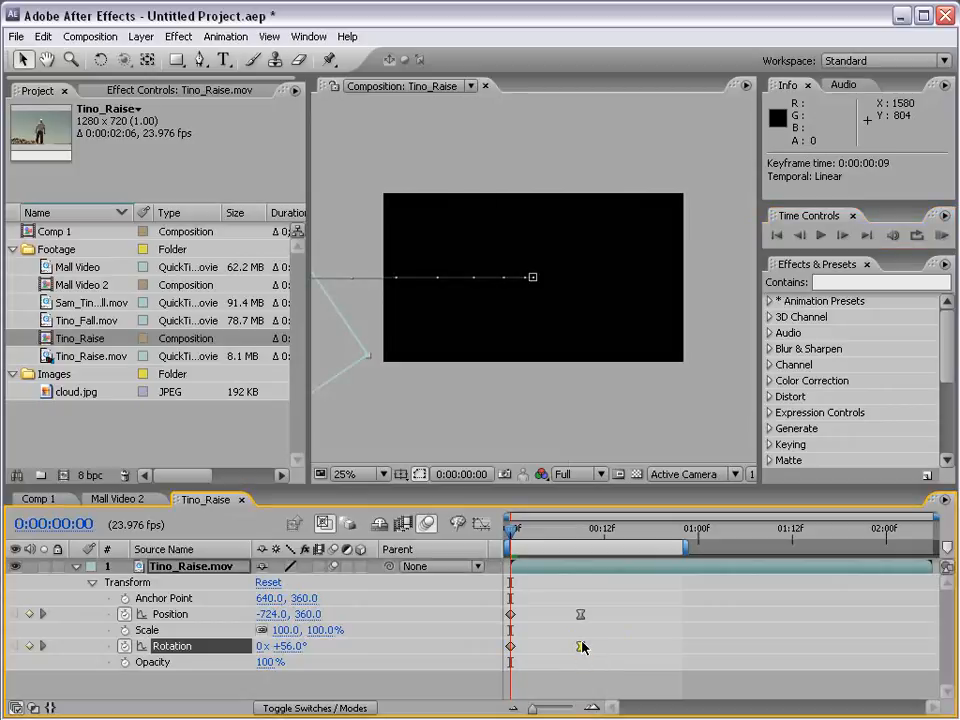
# - RAM preview the eased slide and rotation, stop playback, and move the current time to 0:00:00:09
pyautogui.click(941, 236)
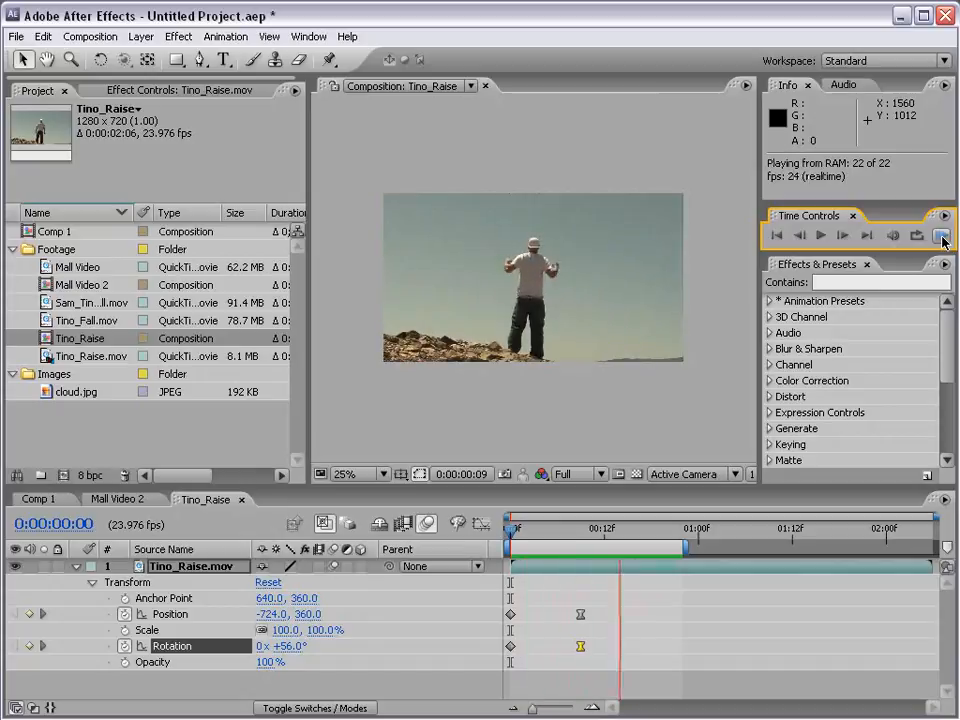
pyautogui.press('space')
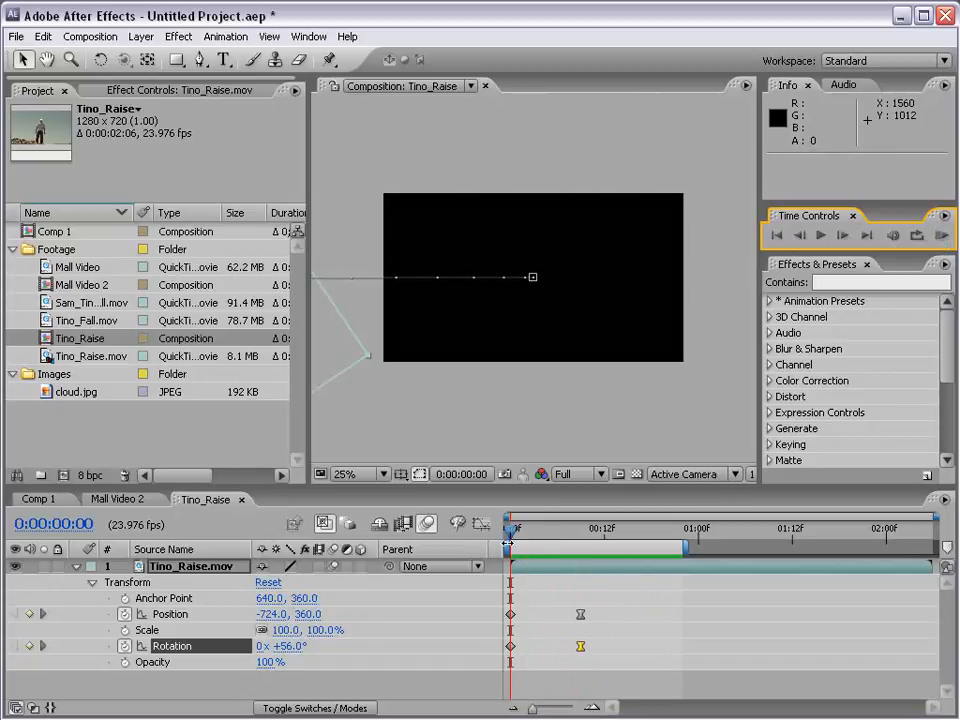
pyautogui.moveTo(511, 532); pyautogui.dragTo(580, 532)
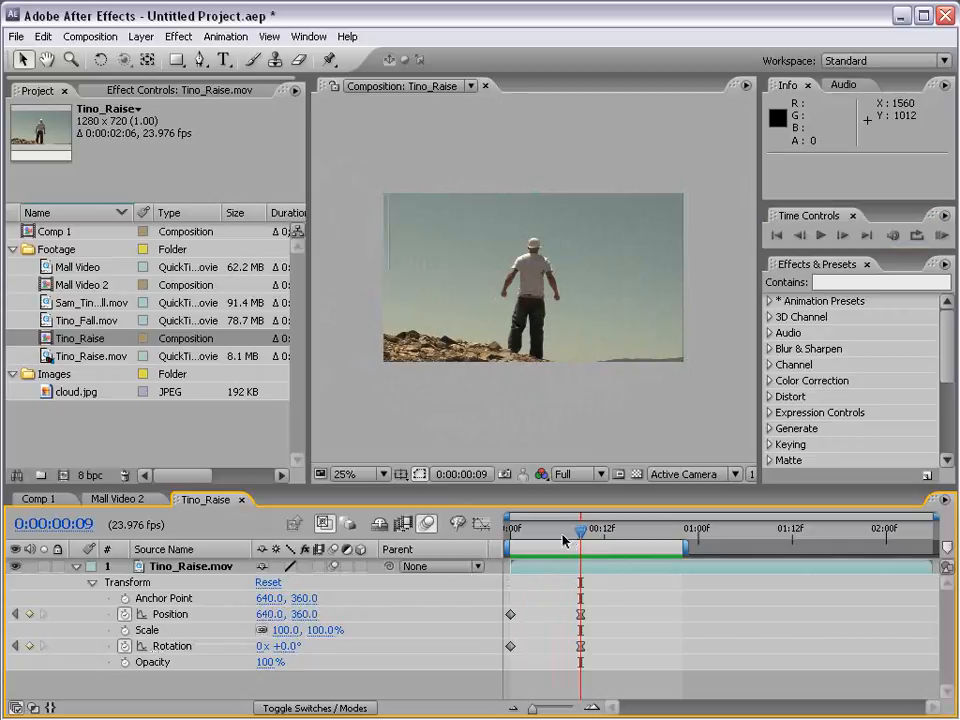
# - Copy both Position keyframes of Tino_Raise.mov and paste them starting at 0:00:00:16
pyautogui.click(634, 537)
pyautogui.moveTo(597, 605); pyautogui.dragTo(506, 624)
pyautogui.click(46, 38)
pyautogui.click(78, 130)
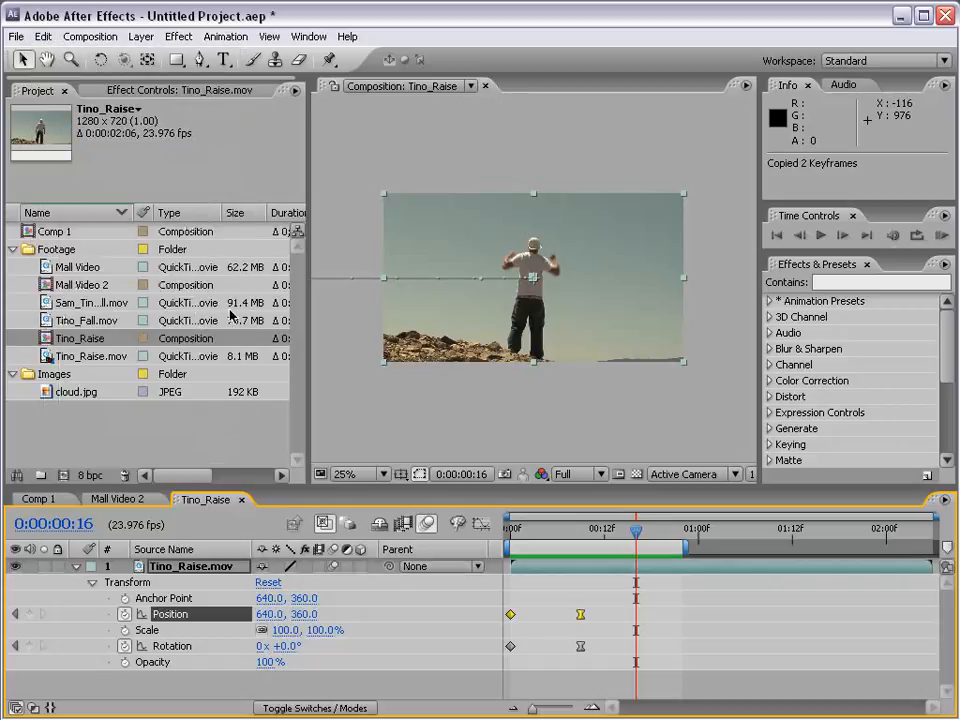
pyautogui.click(43, 37)
pyautogui.click(84, 158)
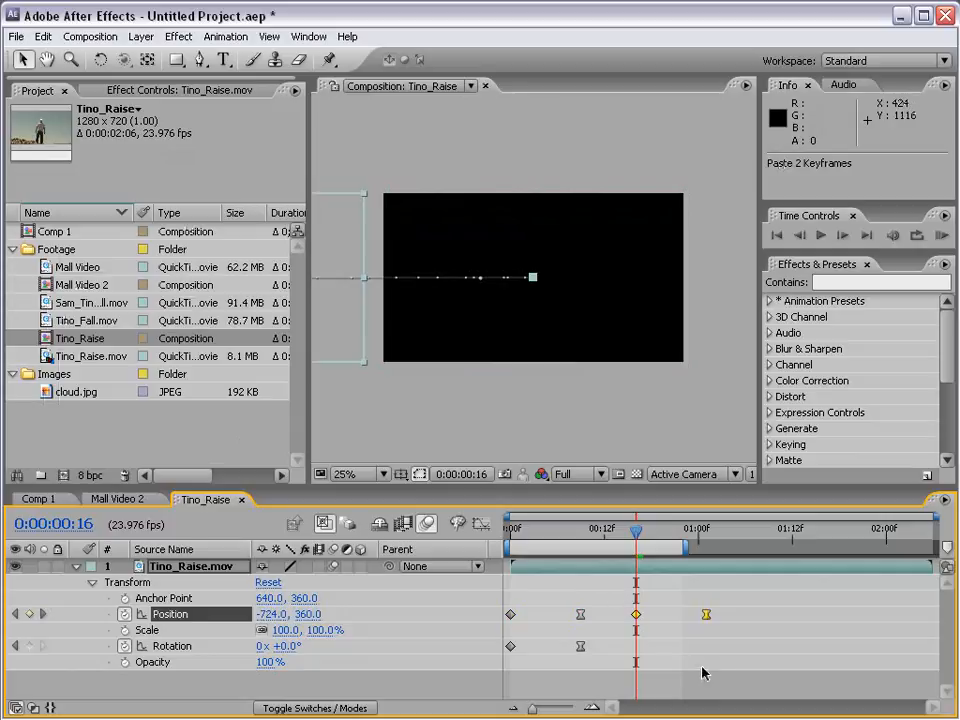
# - Reverse the pasted pair of Position keyframes in time, shift it to start at 0:00:00:17, and scrub back to 0:00:00:01
pyautogui.moveTo(636, 531); pyautogui.dragTo(660, 543)
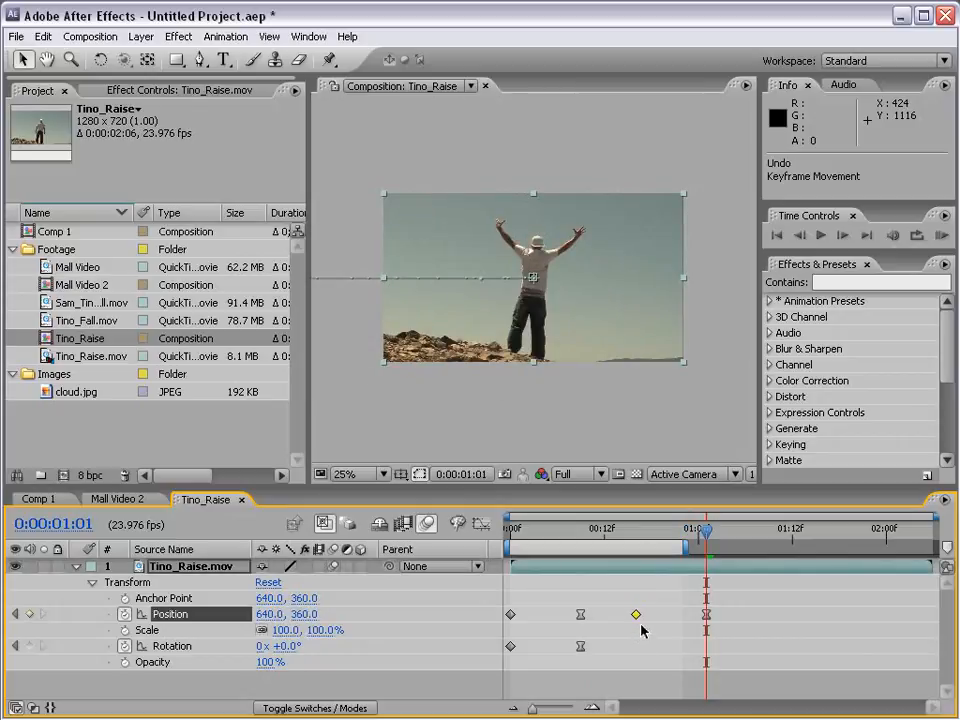
pyautogui.moveTo(636, 617)
pyautogui.mouseDown()
pyautogui.moveTo(777, 618)
pyautogui.moveTo(786, 609)
pyautogui.moveTo(702, 622)
pyautogui.moveTo(651, 617)
pyautogui.mouseUp()
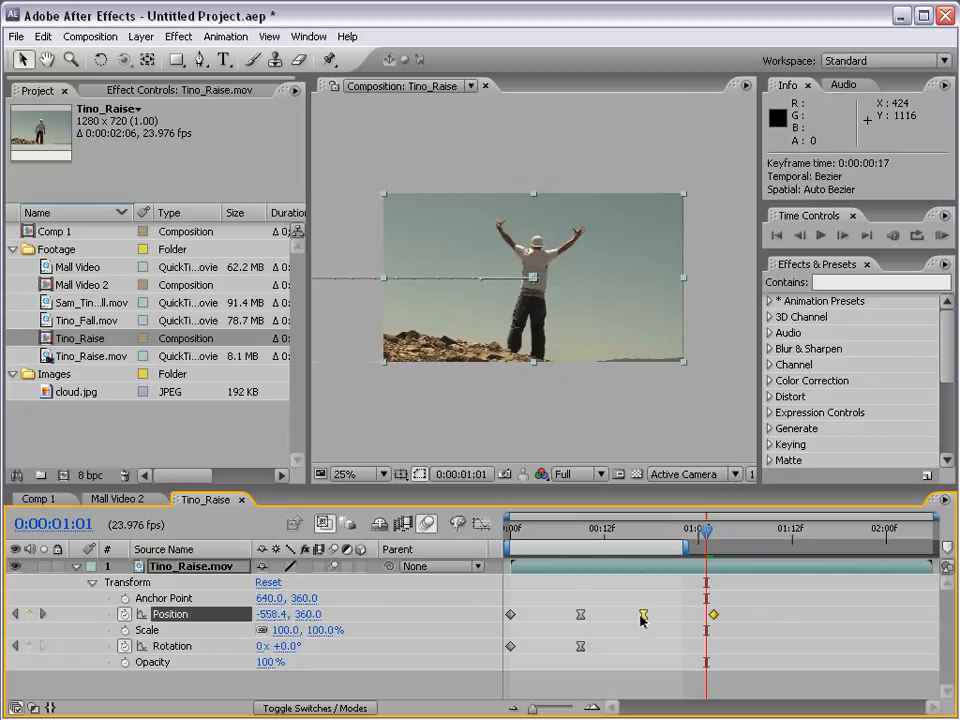
pyautogui.moveTo(521, 527)
pyautogui.mouseDown()
pyautogui.moveTo(713, 532)
pyautogui.moveTo(519, 528)
pyautogui.mouseUp()
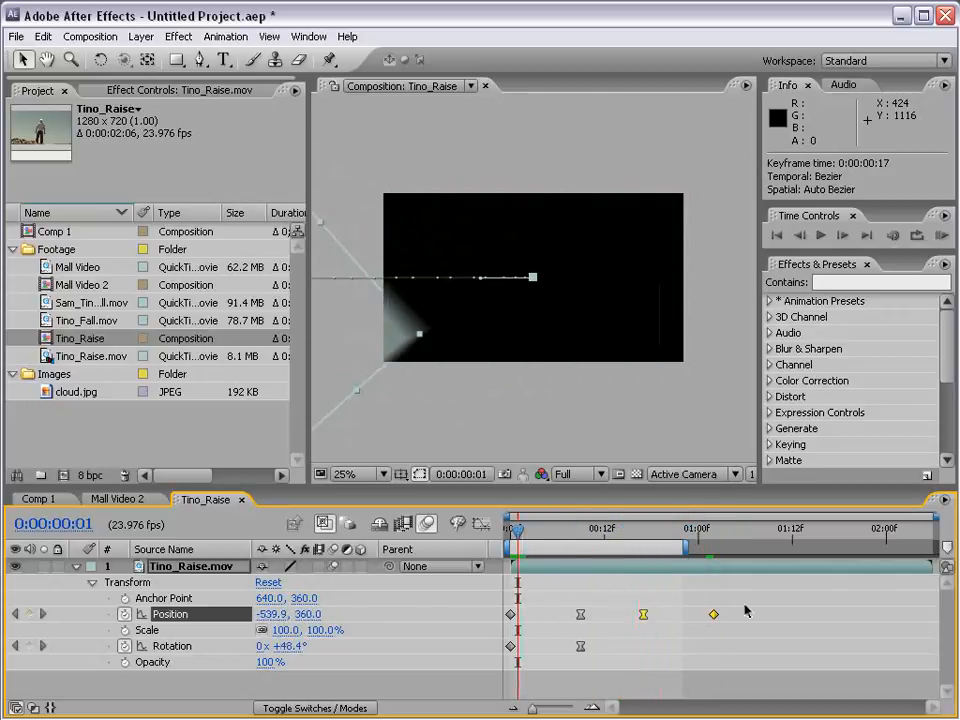
# - Stretch all four Position keyframes proportionally so the last one lands at about 0:00:01:14, and deselect them
pyautogui.moveTo(749, 603); pyautogui.dragTo(505, 620)
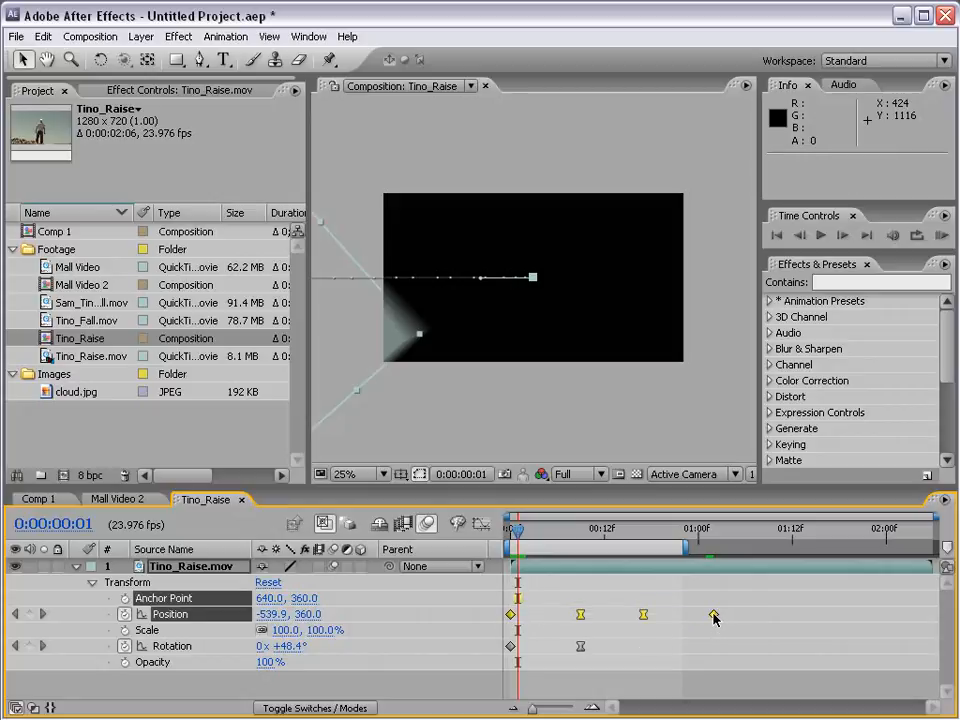
pyautogui.moveTo(713, 618)
pyautogui.mouseDown()
pyautogui.moveTo(919, 619)
pyautogui.moveTo(557, 617)
pyautogui.moveTo(722, 616)
pyautogui.mouseUp()
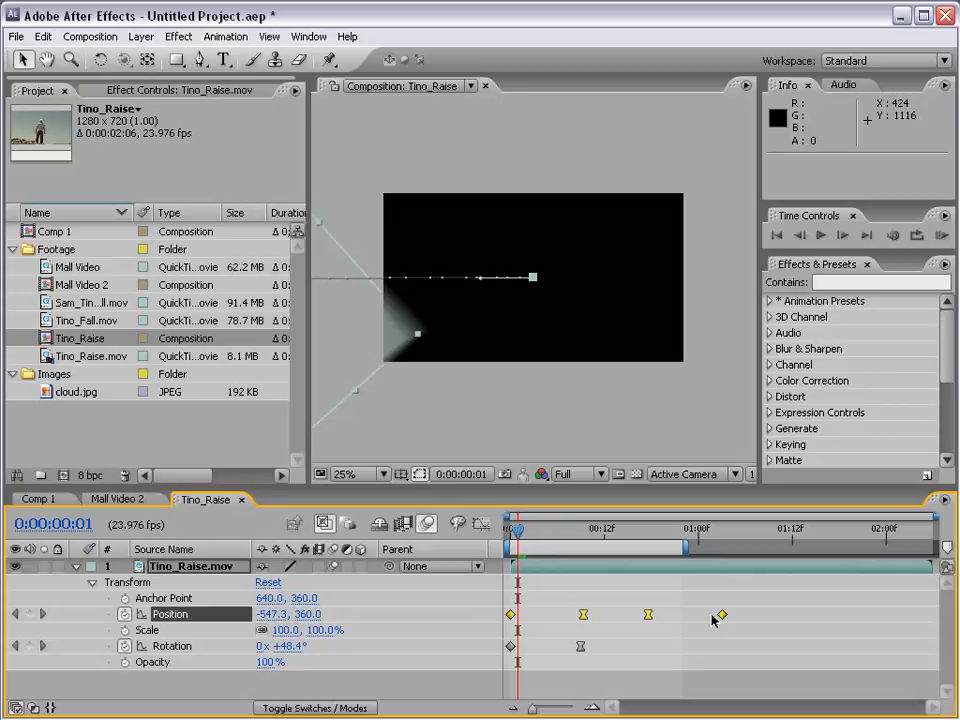
pyautogui.moveTo(722, 617); pyautogui.dragTo(807, 619)
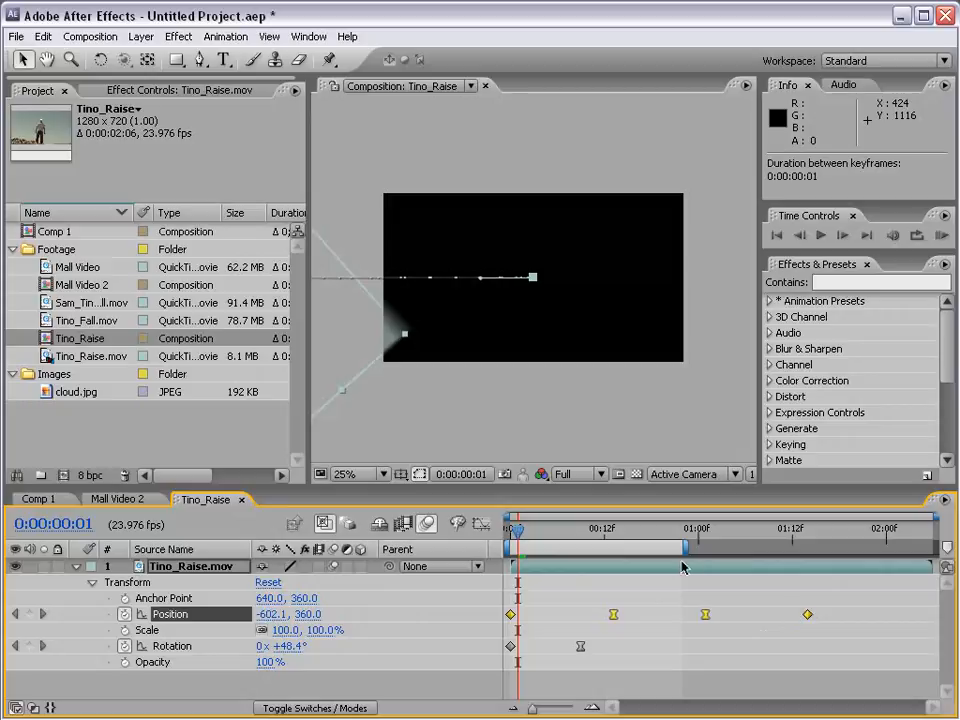
pyautogui.click(680, 591)
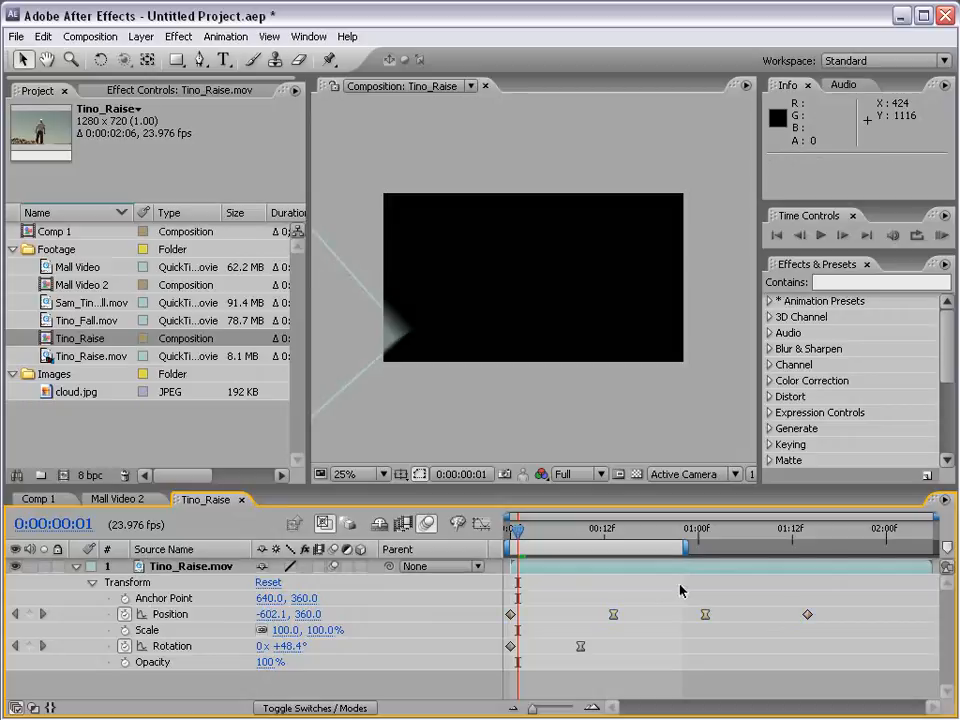
# - Remove all Position and Rotation keyframes, reset the Transform values of Tino_Raise.mov, and collapse the layer
pyautogui.click(124, 614)
pyautogui.click(124, 646)
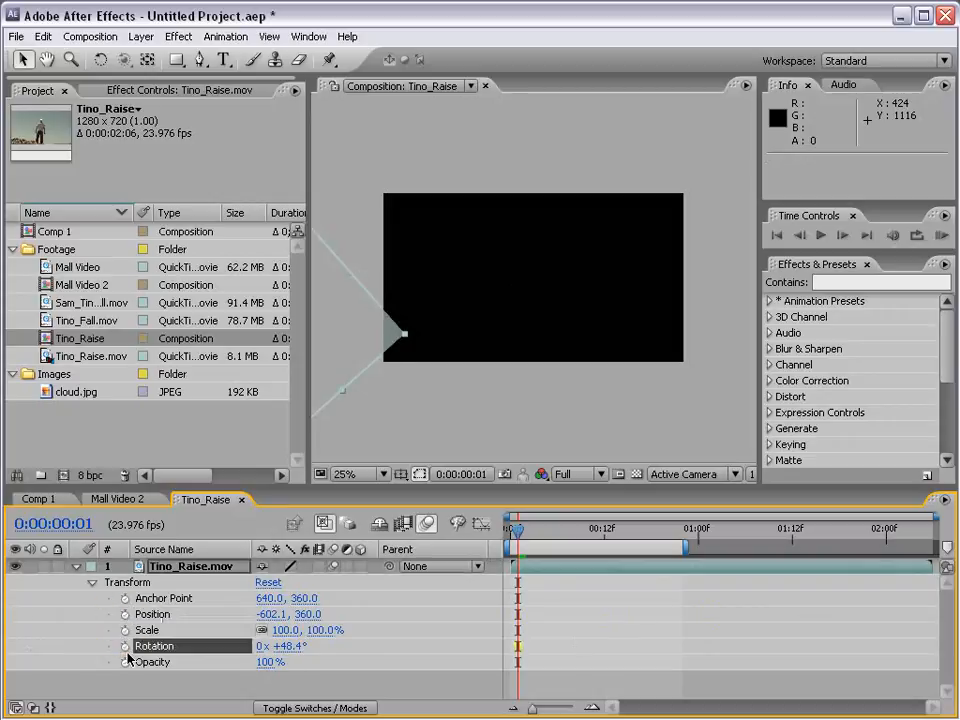
pyautogui.click(267, 584)
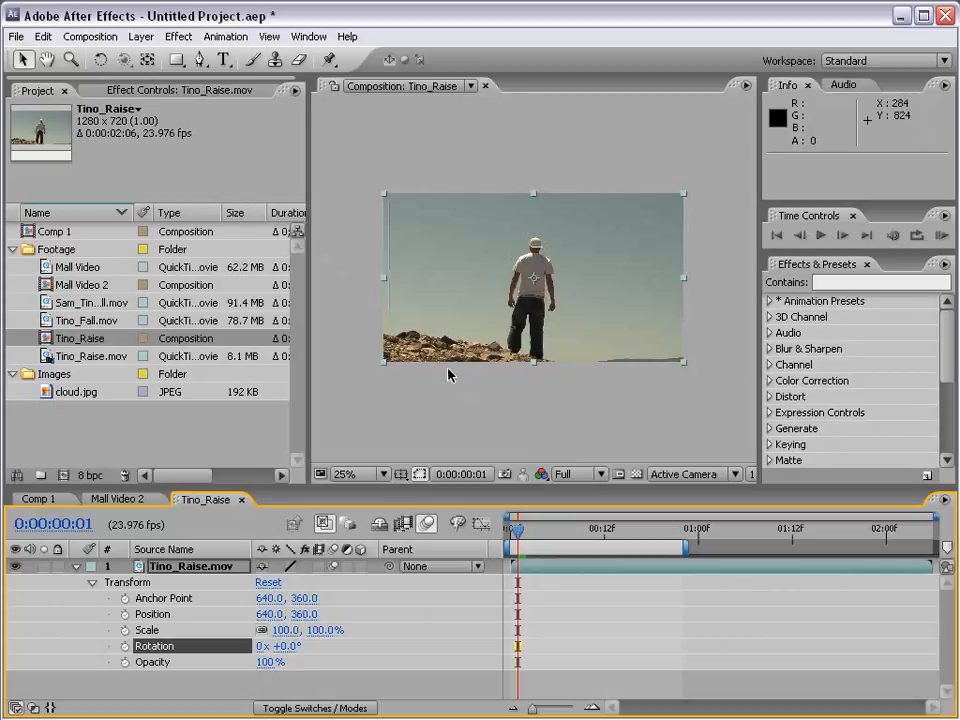
pyautogui.click(78, 568)
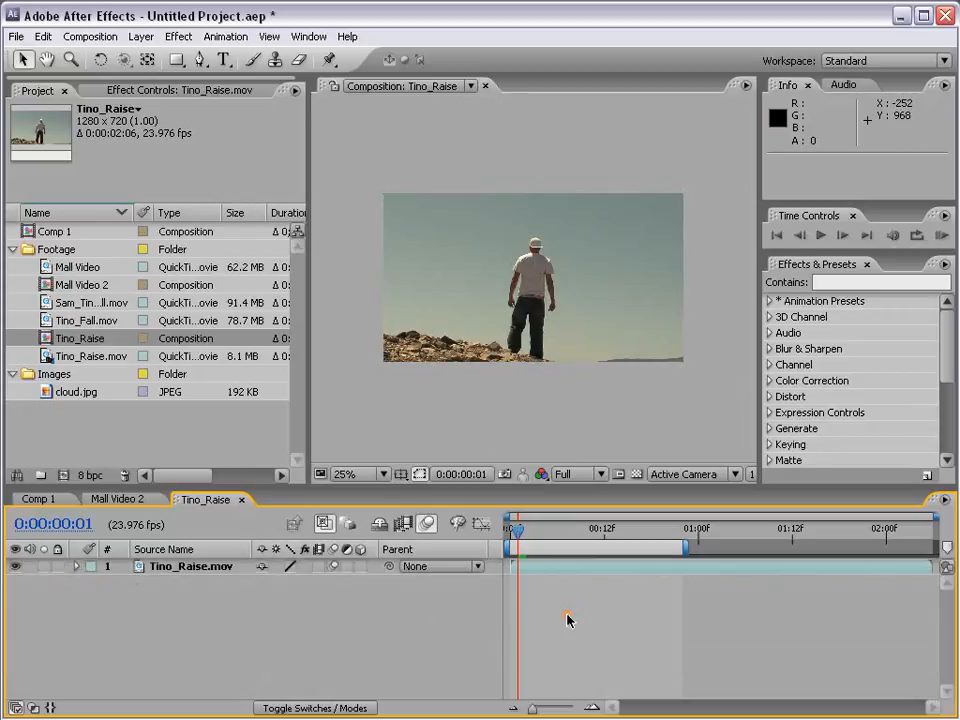
# - Reveal the Scale, Opacity, Anchor Point, Rotation and Position properties of Tino_Raise.mov one at a time, and collapse the layer
pyautogui.click(195, 567)
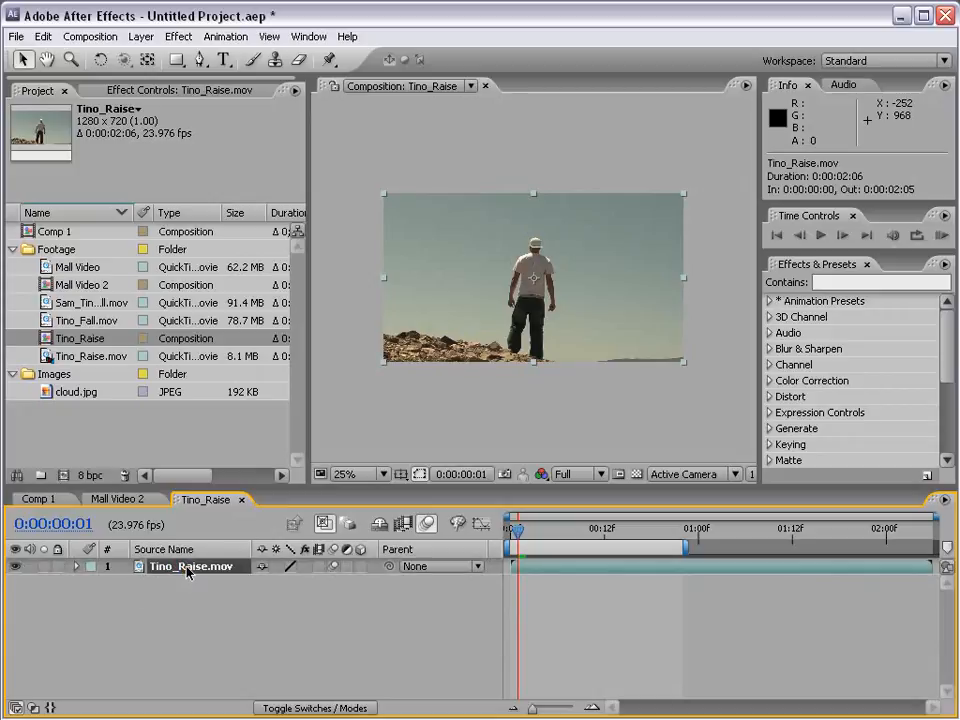
pyautogui.press('s')
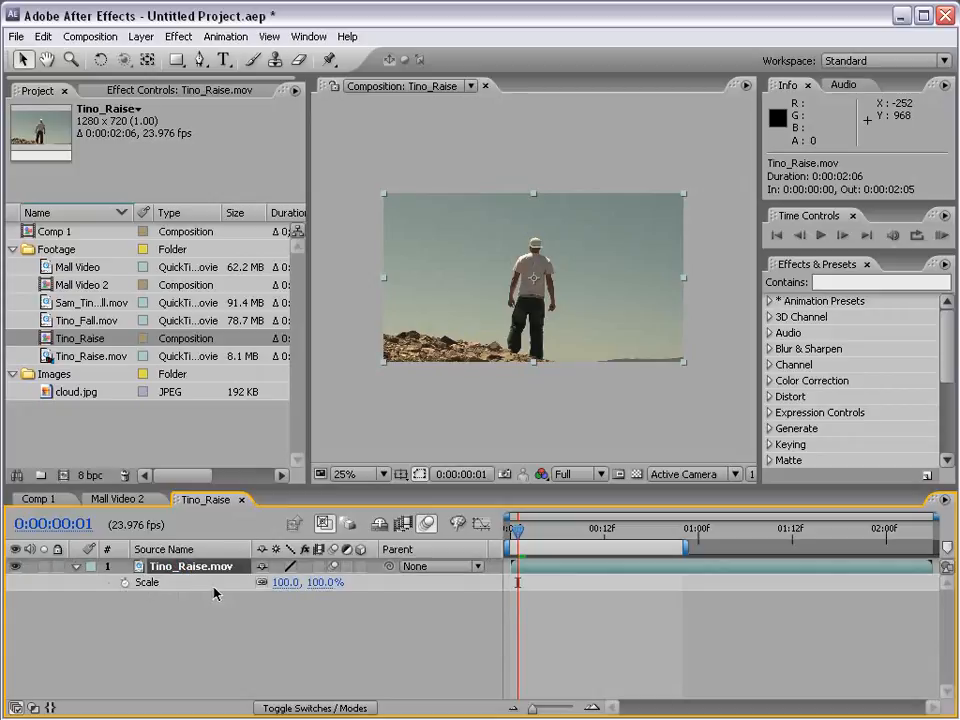
pyautogui.press('t')
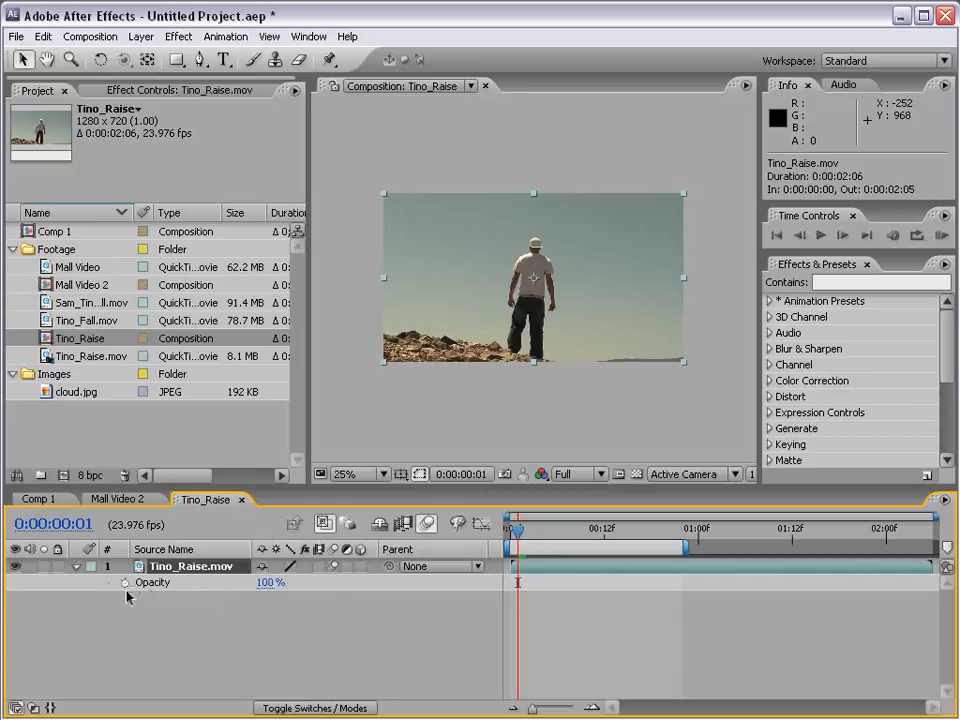
pyautogui.press('a')
pyautogui.press('r')
pyautogui.press('p')
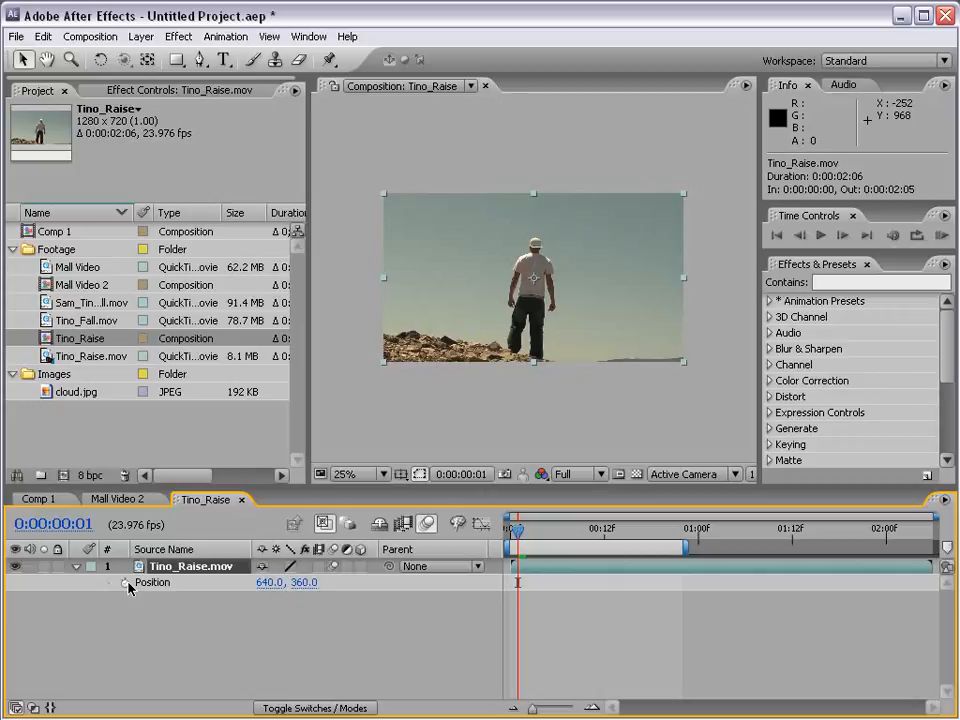
pyautogui.click(76, 566)
pyautogui.click(76, 566)
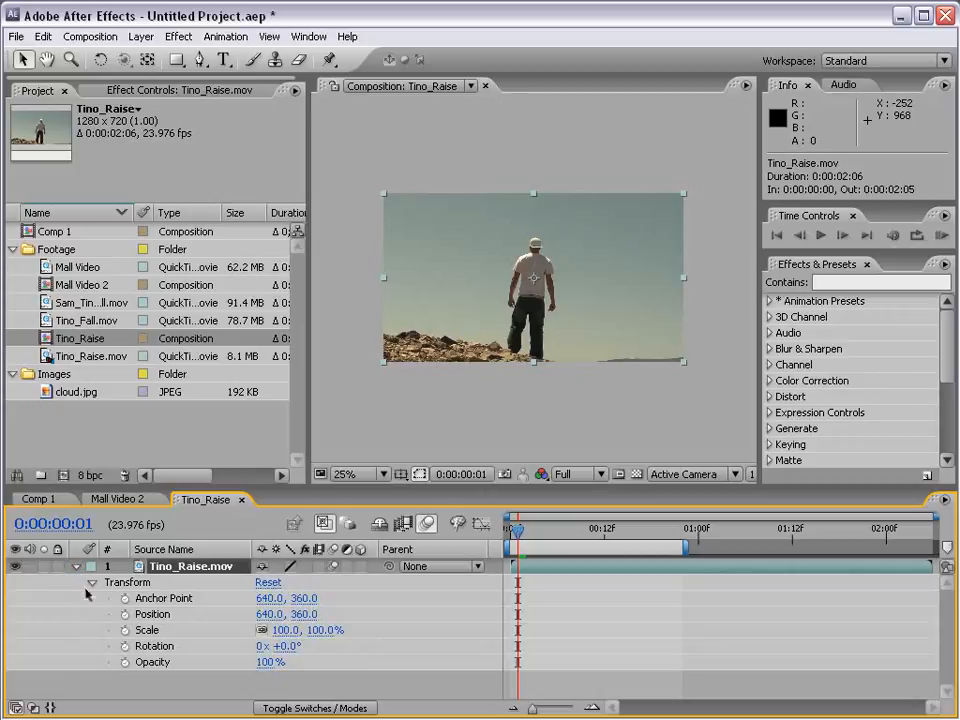
pyautogui.click(76, 566)
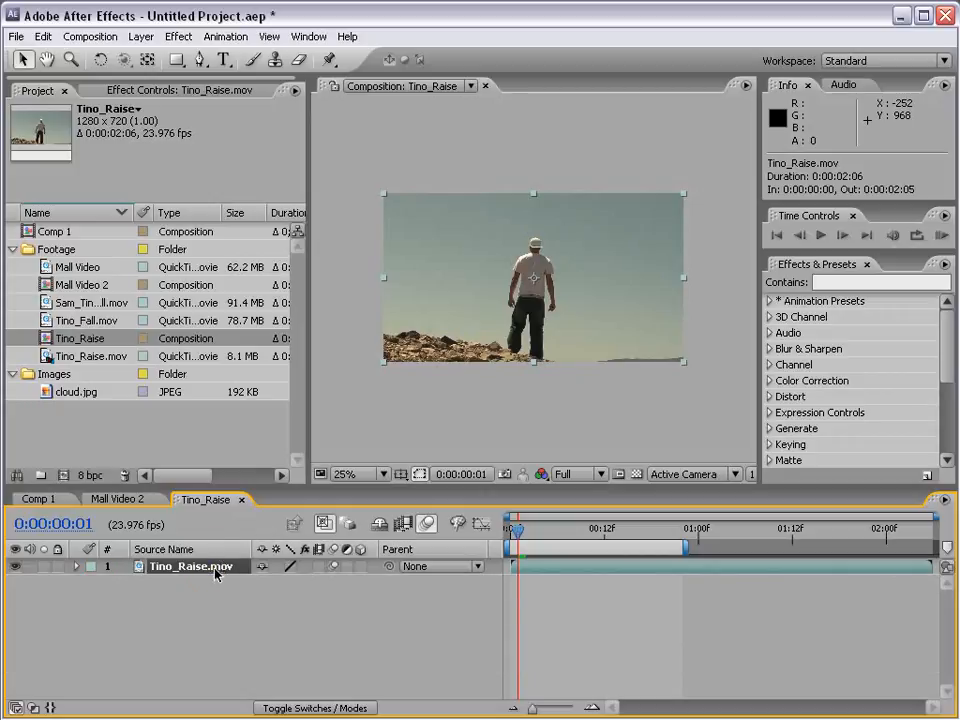
# - Show the Scale, Position and Rotation properties of Tino_Raise.mov together, and collapse the layer
pyautogui.press('s')
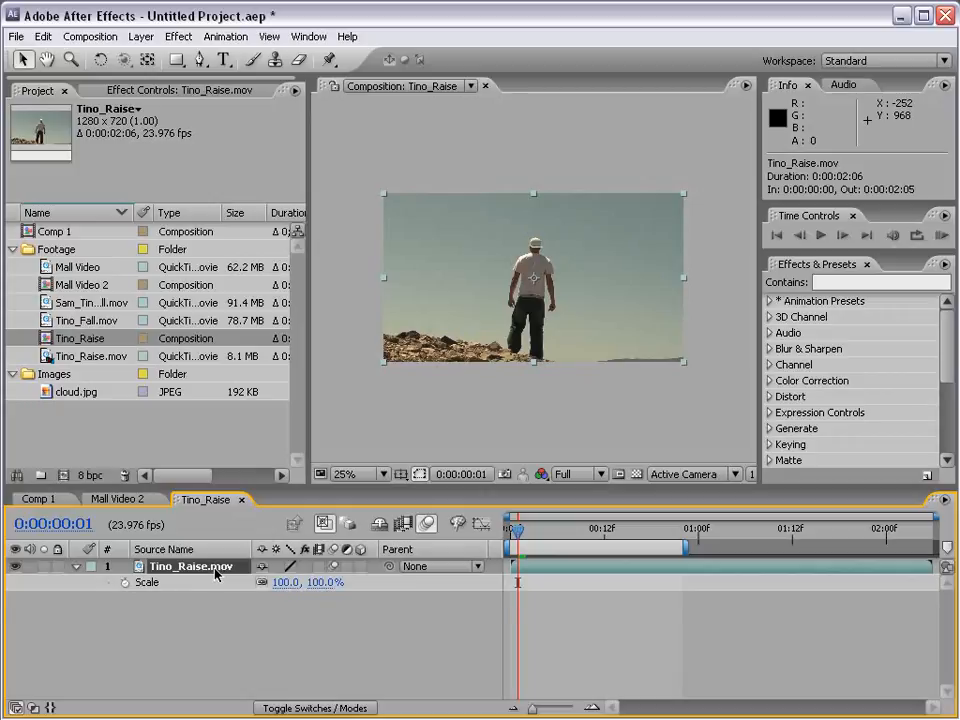
pyautogui.hotkey('shift', 'p')
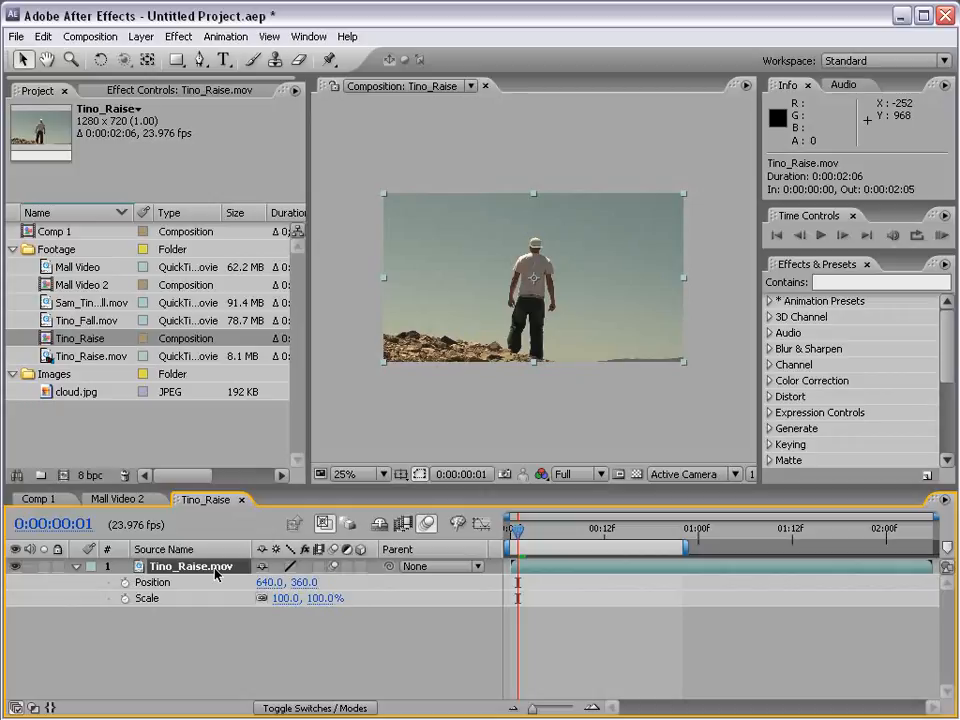
pyautogui.hotkey('shift', 'r')
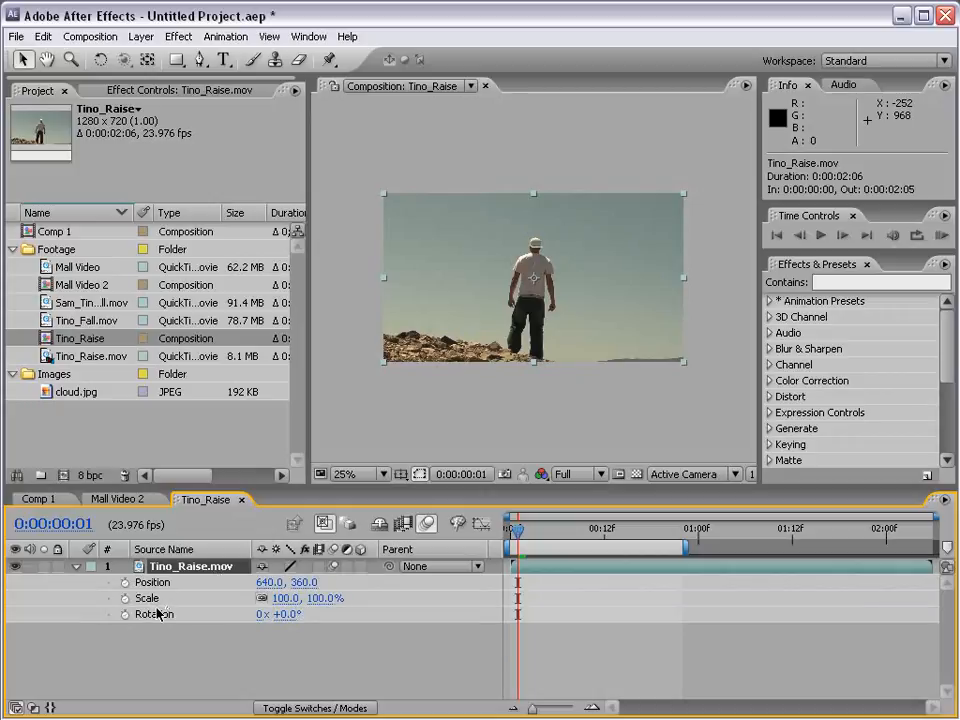
pyautogui.click(76, 567)
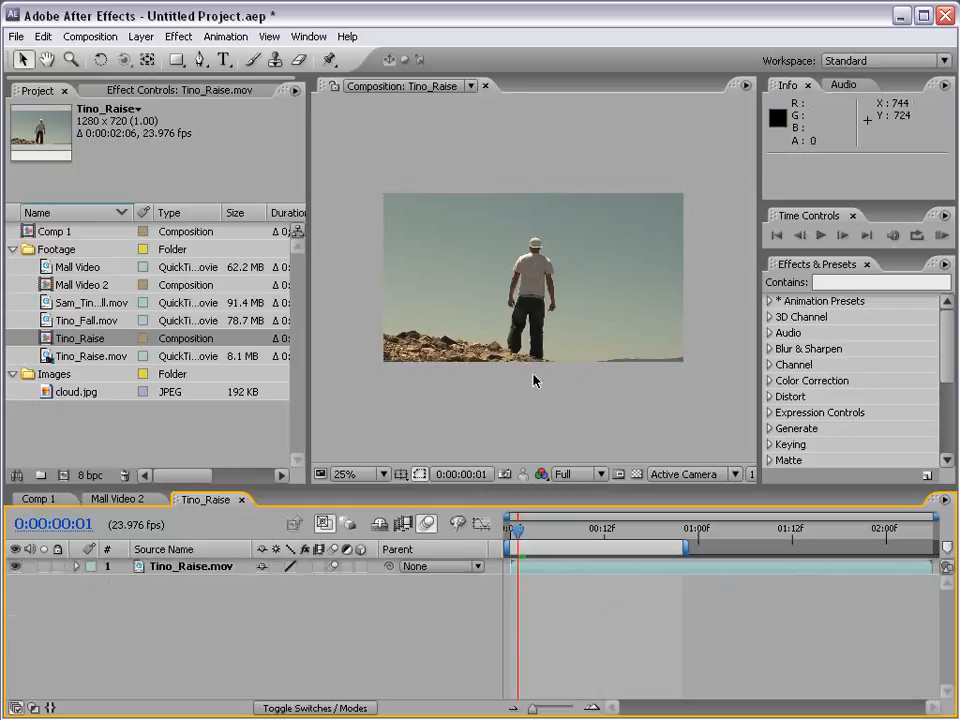
# - Apply Fast Blur to Tino_Raise.mov with Blurriness 83.0 and Repeat Edge Pixels enabled
pyautogui.click(496, 305)
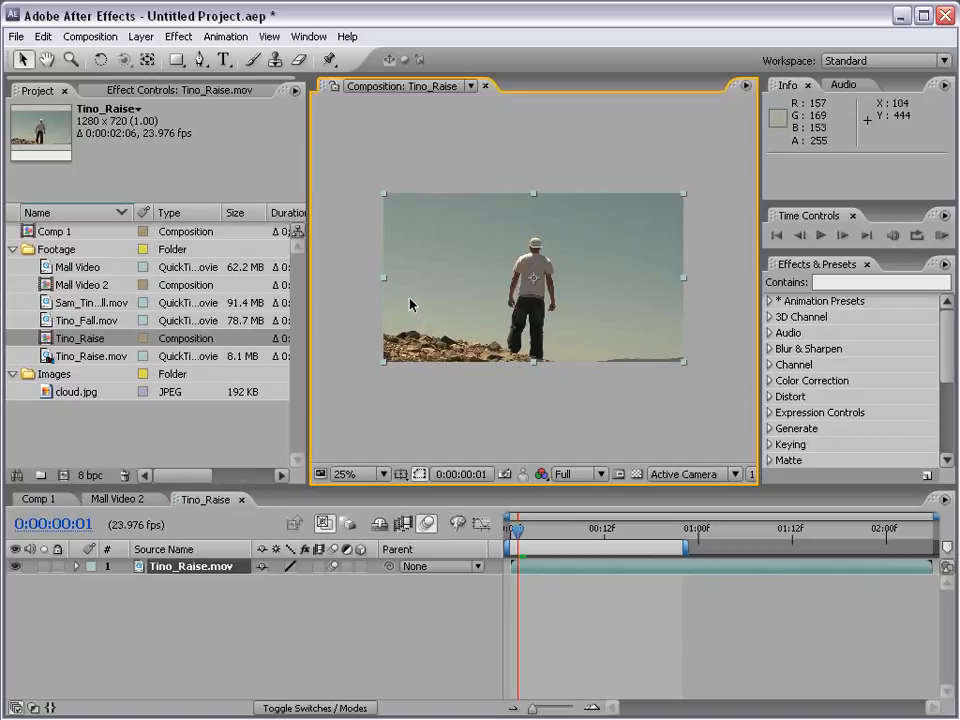
pyautogui.click(178, 36)
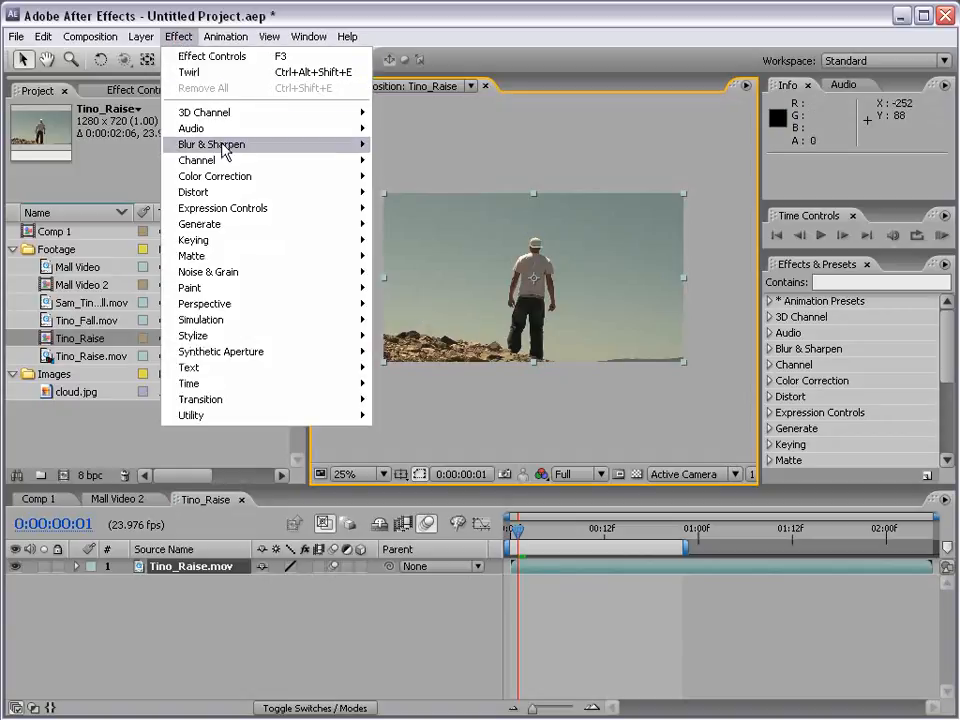
pyautogui.moveTo(222, 146)
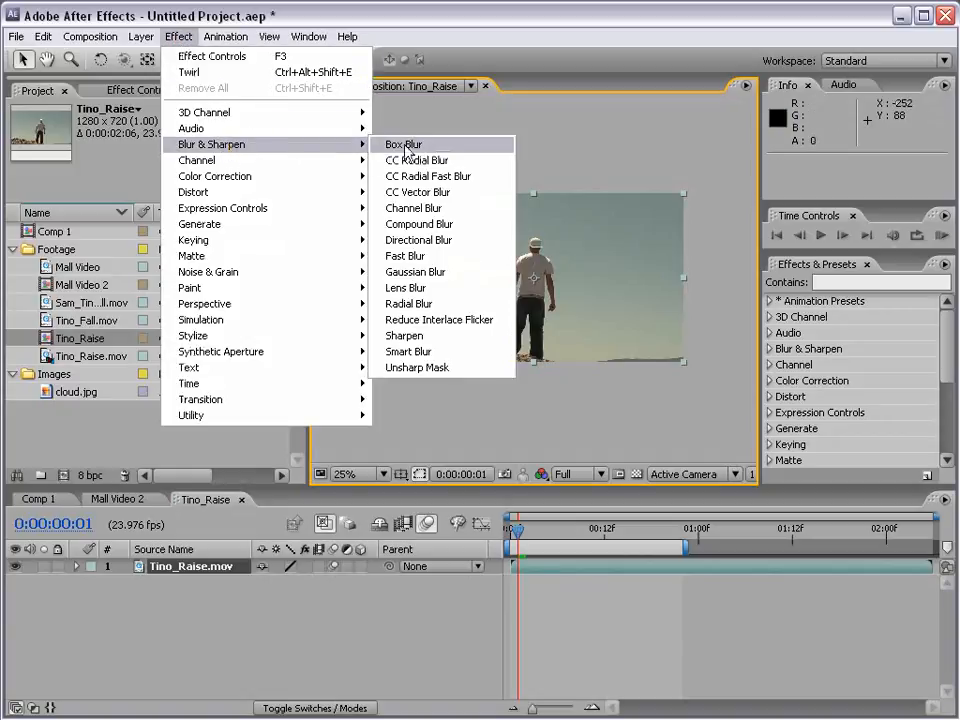
pyautogui.click(428, 256)
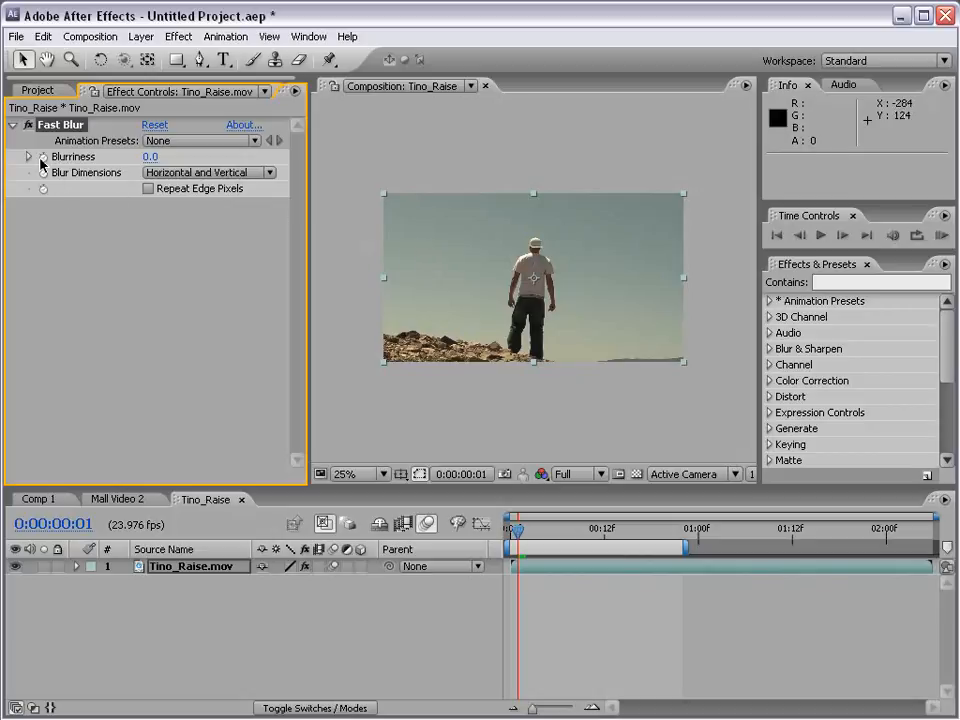
pyautogui.moveTo(149, 157); pyautogui.dragTo(230, 159)
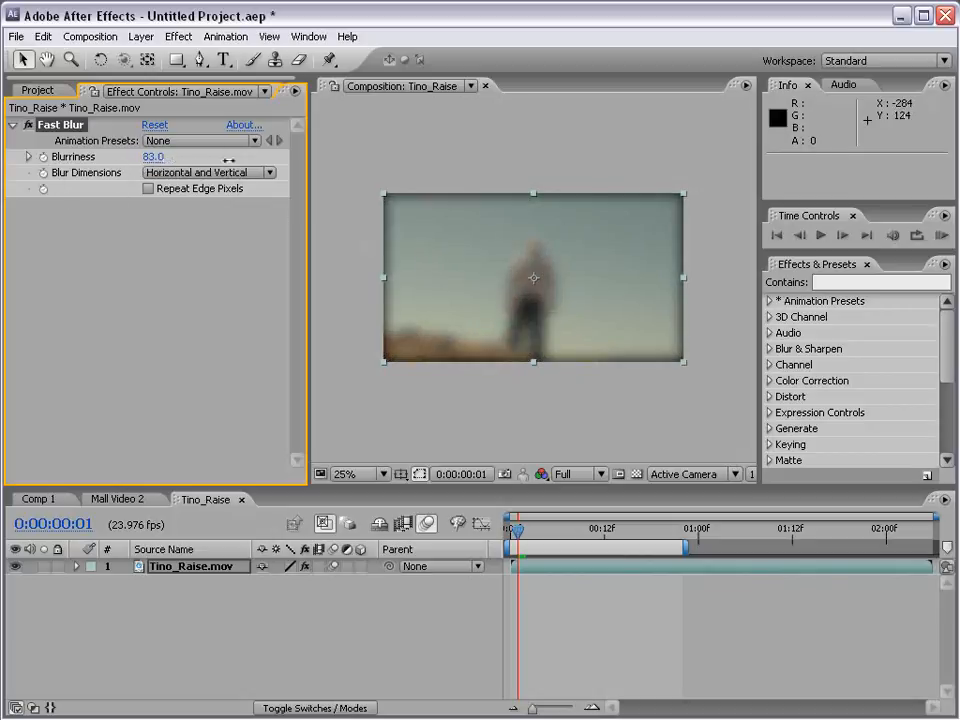
pyautogui.click(149, 189)
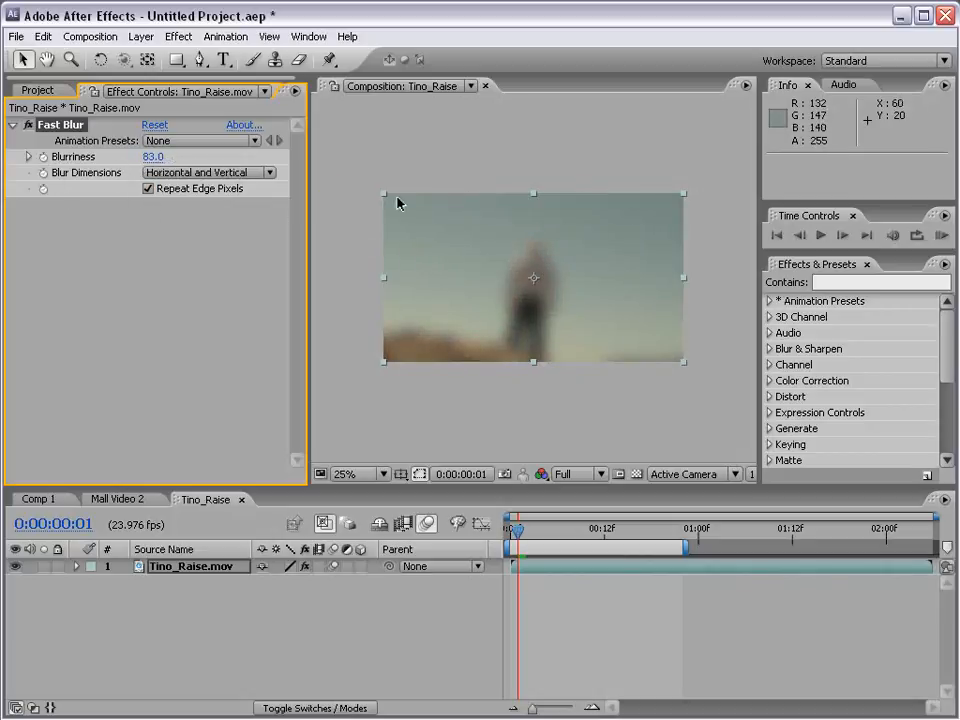
# - Animate the Fast Blur Blurriness of Tino_Raise.mov from 83.0 at 0:00:00:00 to 0.0 at 0:00:00:12
pyautogui.click(43, 157)
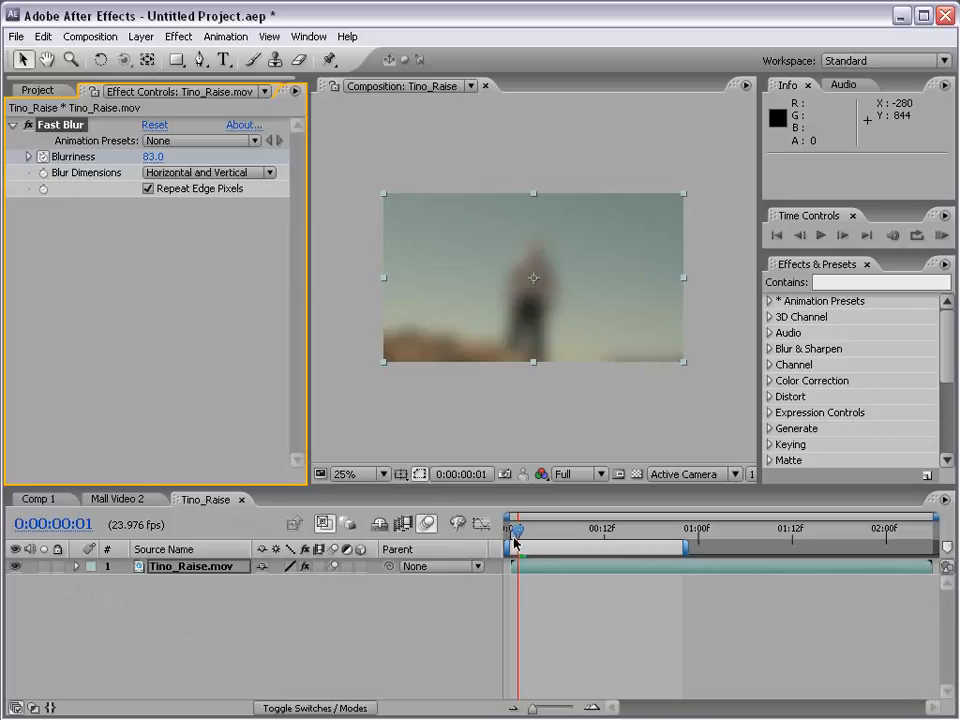
pyautogui.click(43, 157)
pyautogui.click(512, 535)
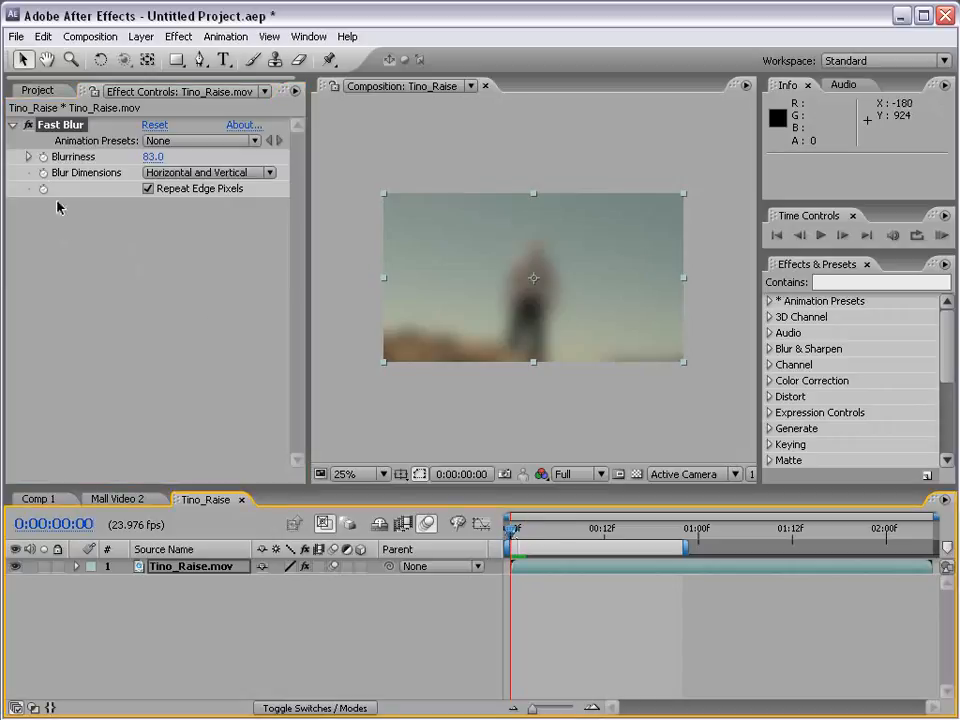
pyautogui.click(43, 157)
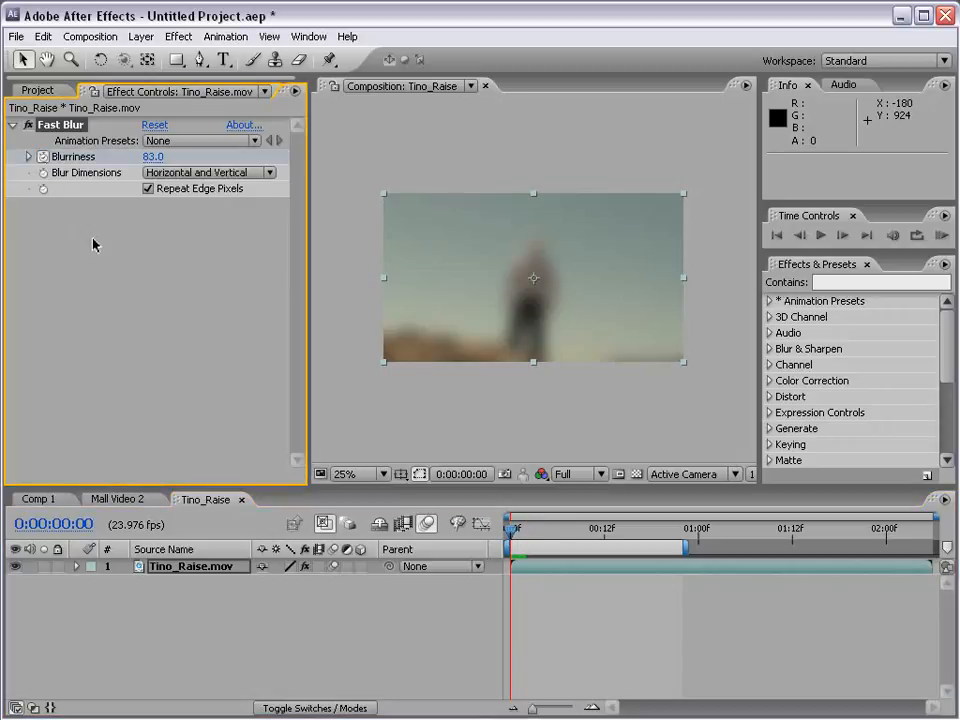
pyautogui.moveTo(507, 537); pyautogui.dragTo(604, 532)
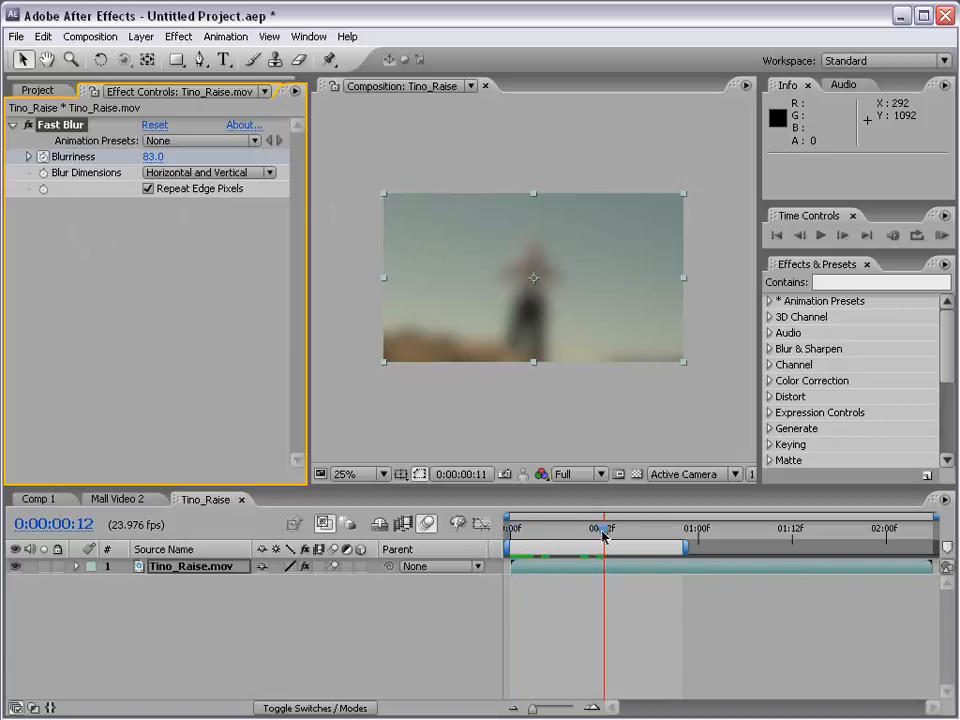
pyautogui.click(153, 159)
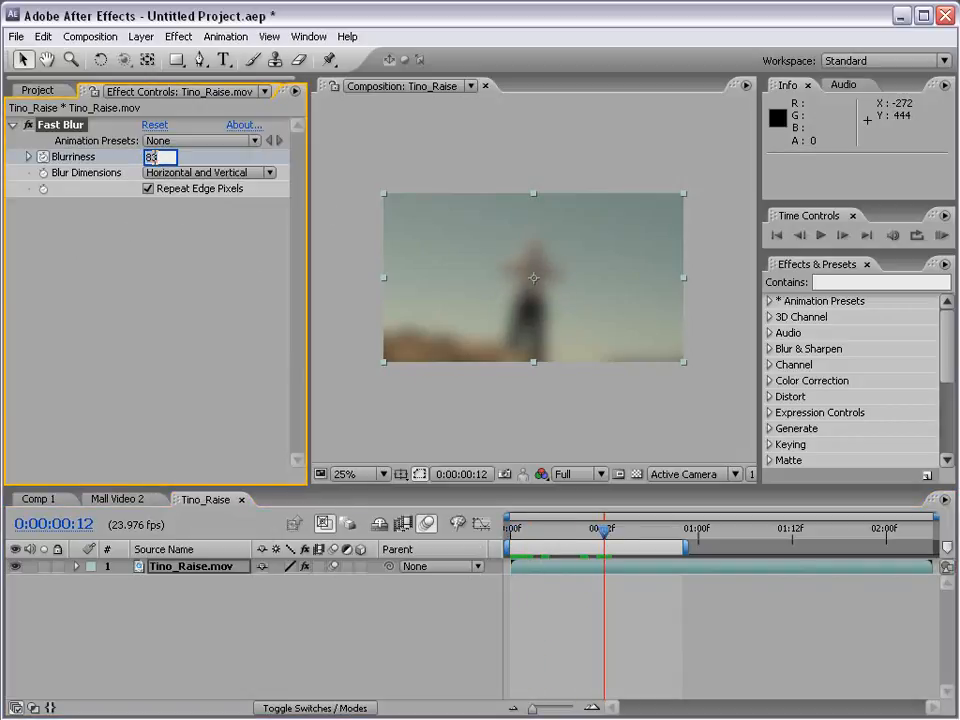
pyautogui.press('Return')
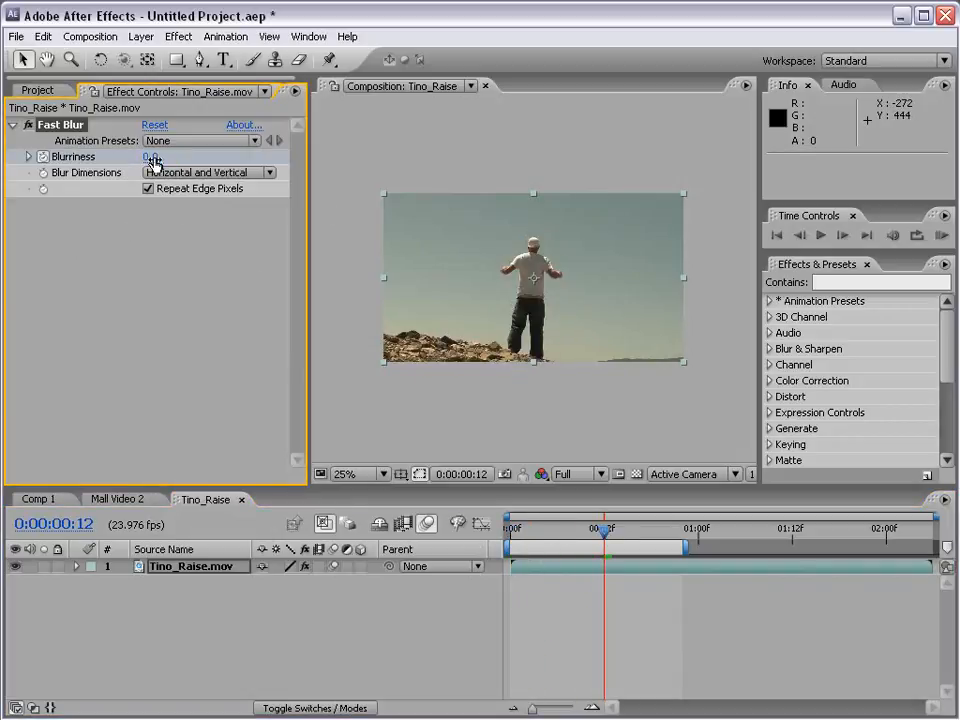
# - Scrub the blur animation to 0:00:00:08, inspect the Blurriness keyframes under the layer's Effects group, and collapse the layer
pyautogui.click(523, 535)
pyautogui.moveTo(523, 535); pyautogui.dragTo(572, 585)
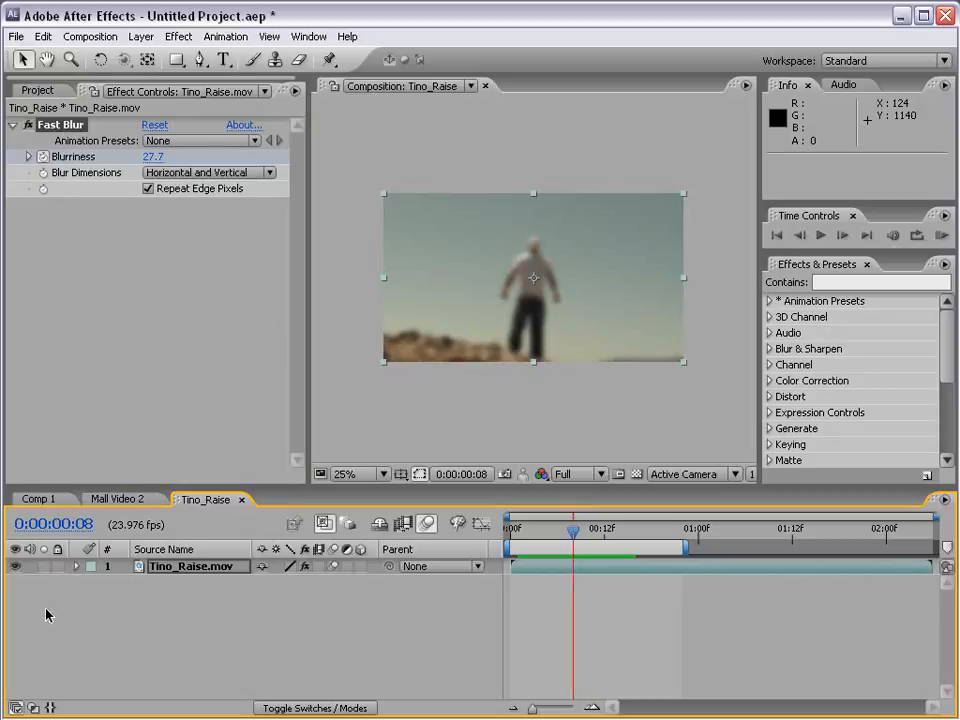
pyautogui.click(77, 567)
pyautogui.click(92, 582)
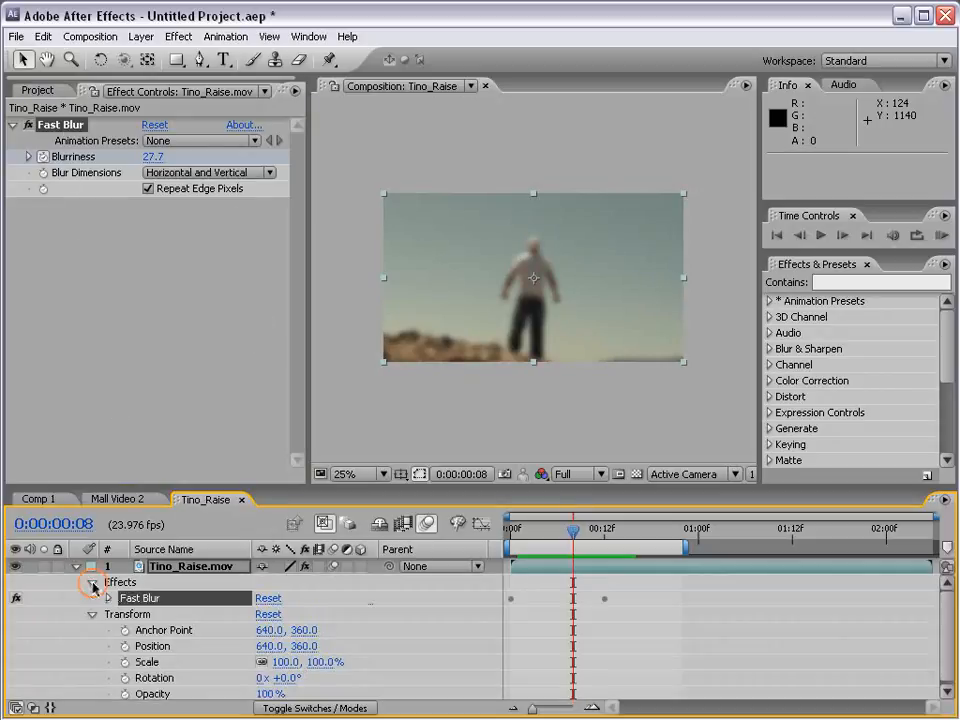
pyautogui.click(108, 598)
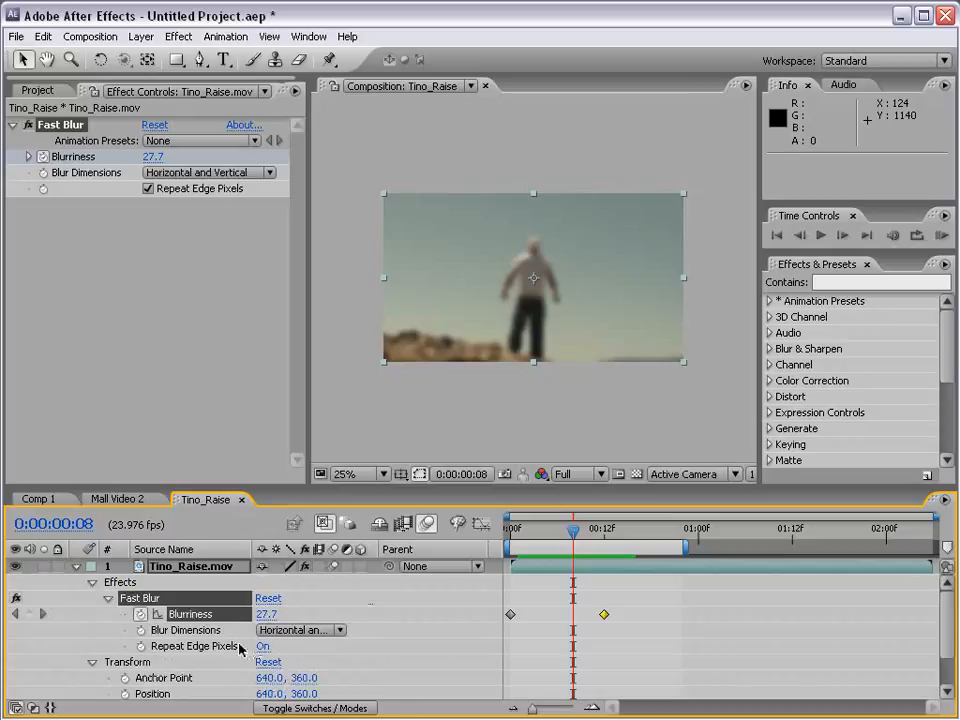
pyautogui.click(603, 653)
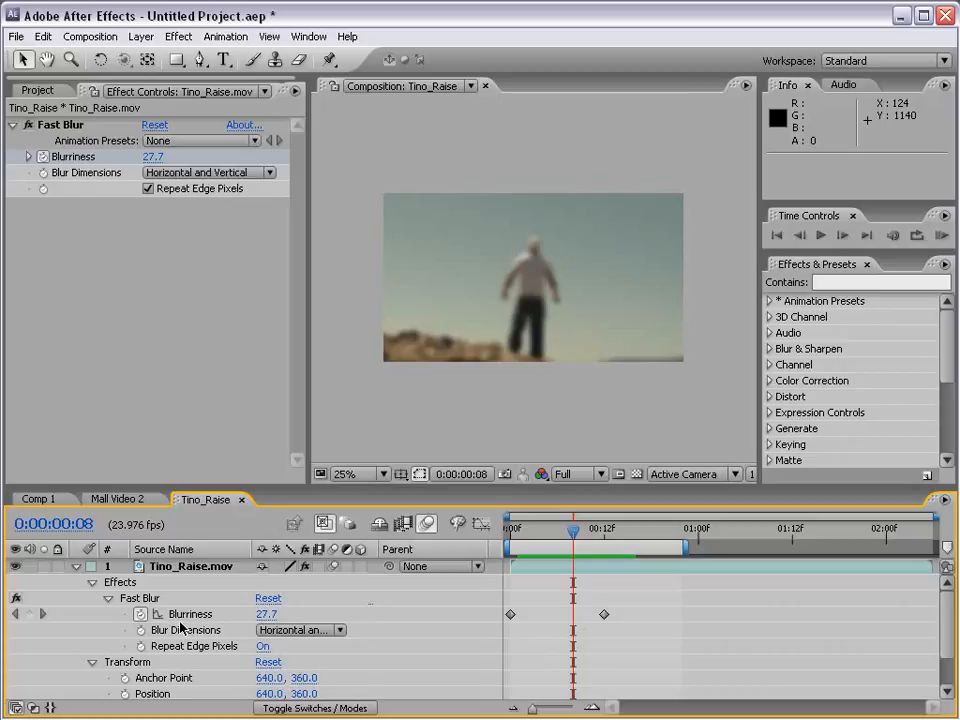
pyautogui.click(77, 566)
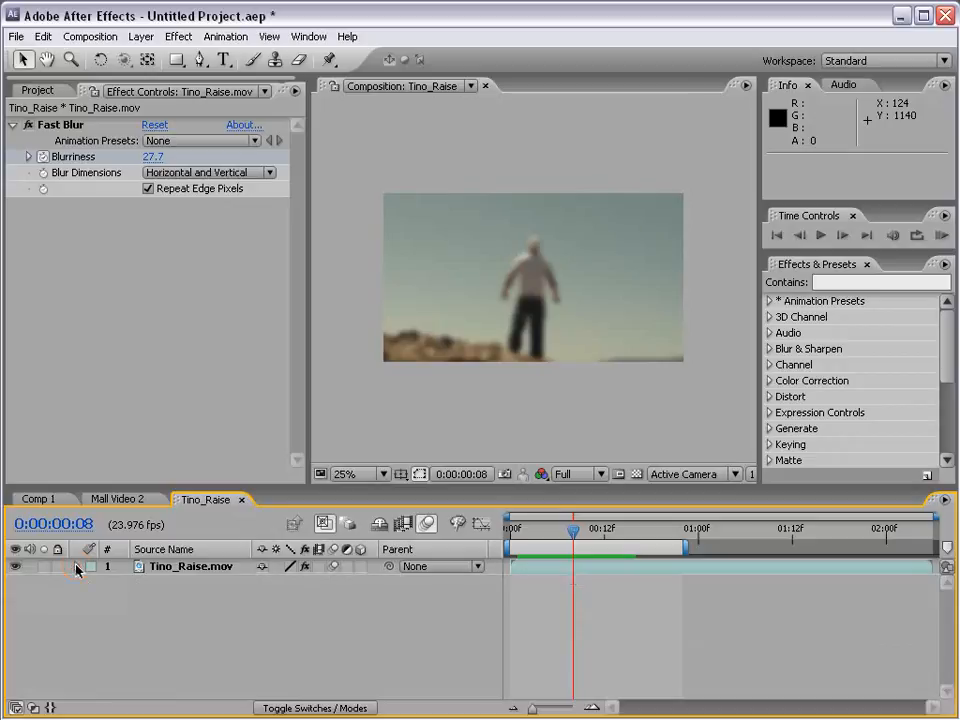
# - Reveal the keyframed properties together with Opacity, and animate Opacity from 66% at 0:00:00:00 to 100% at 0:00:00:08
pyautogui.click(182, 568)
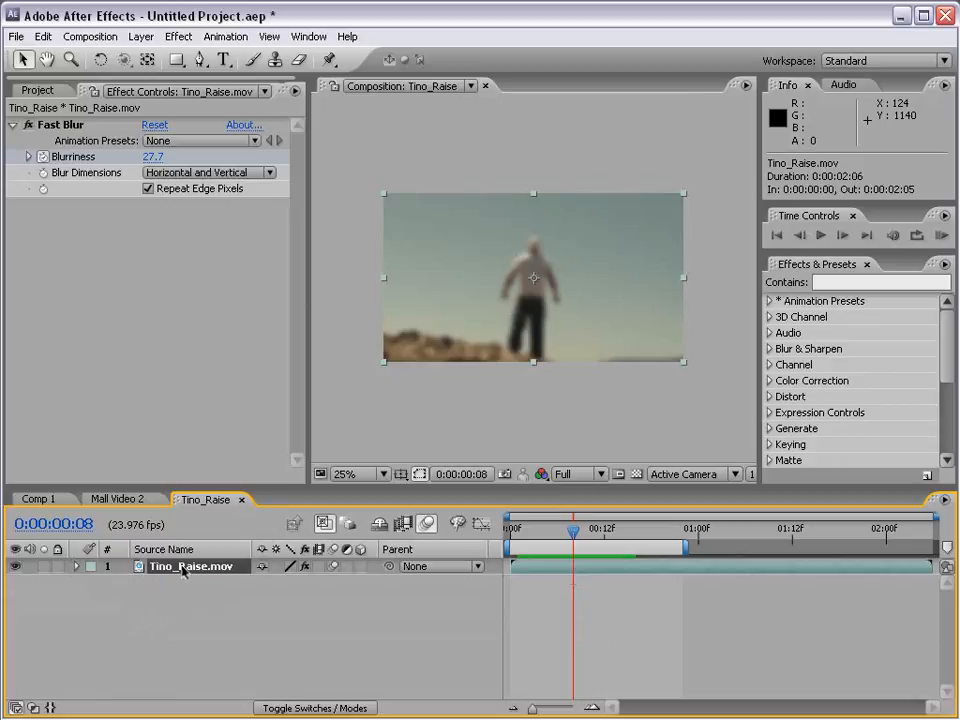
pyautogui.press('u')
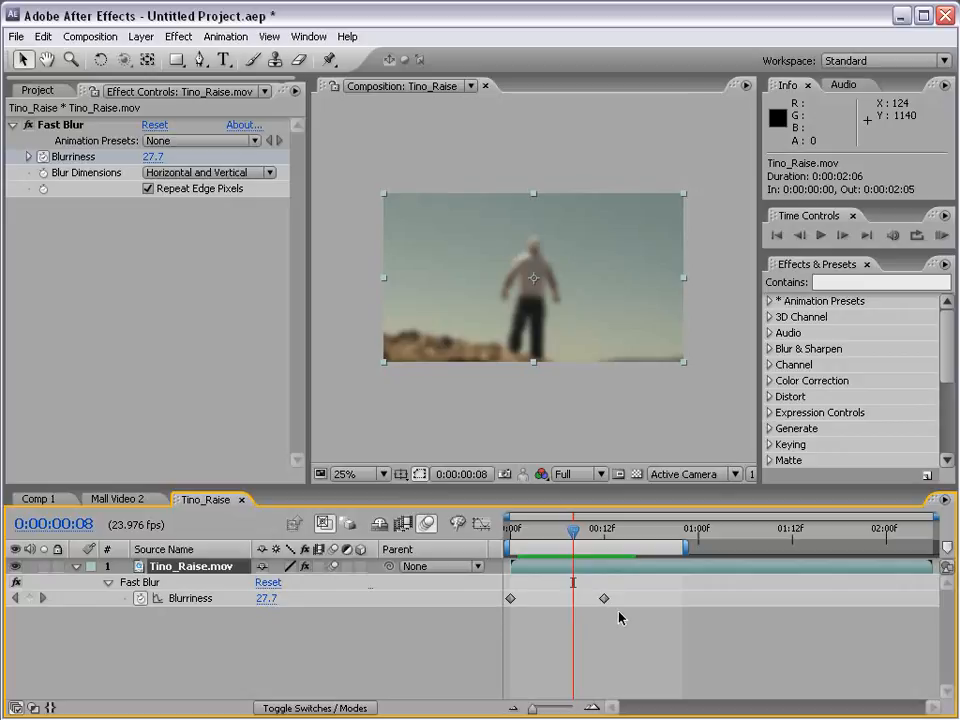
pyautogui.hotkey('shift', 't')
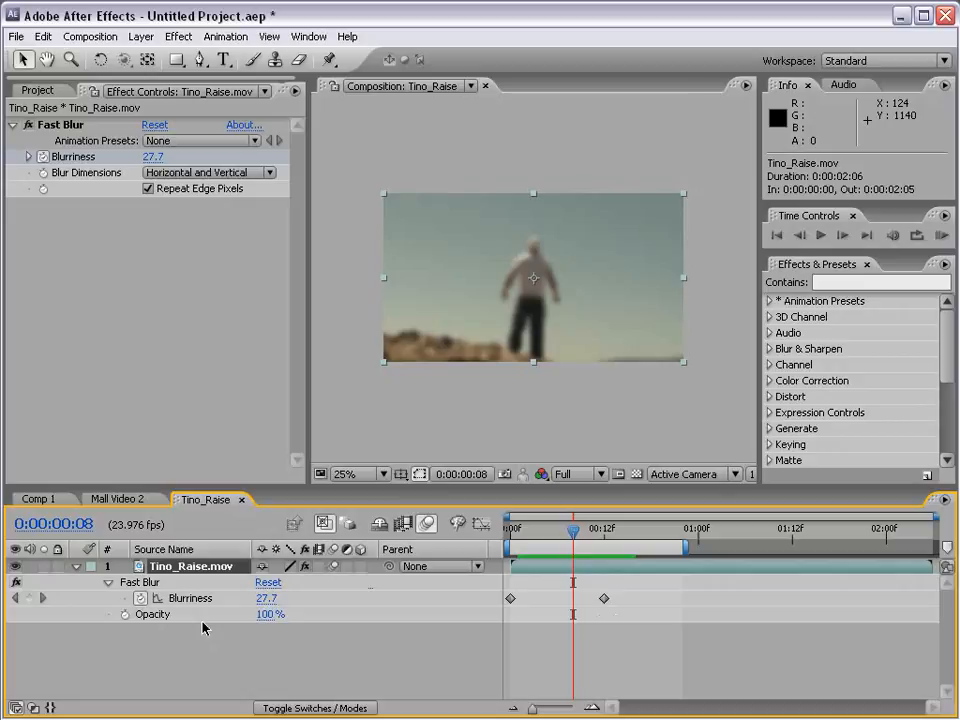
pyautogui.click(124, 614)
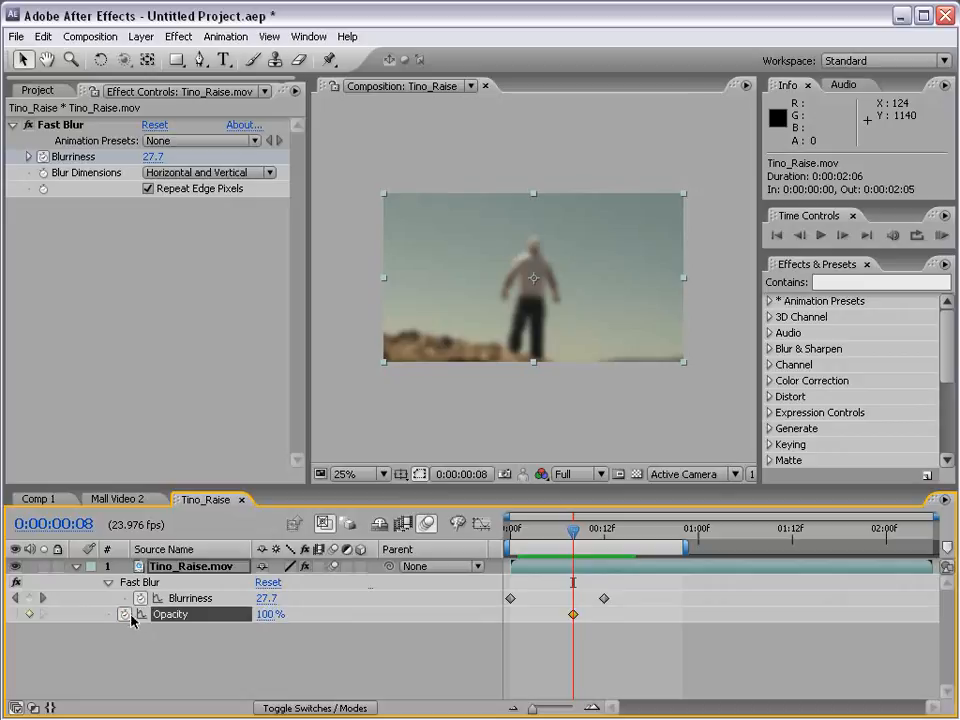
pyautogui.moveTo(555, 537); pyautogui.dragTo(504, 539)
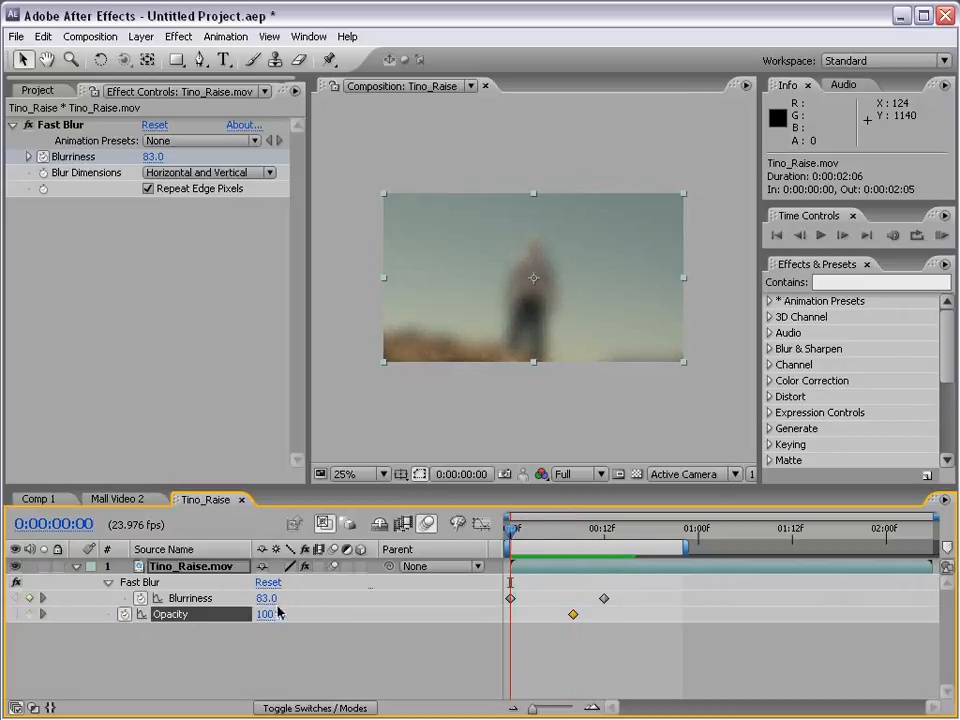
pyautogui.moveTo(269, 613); pyautogui.dragTo(240, 614)
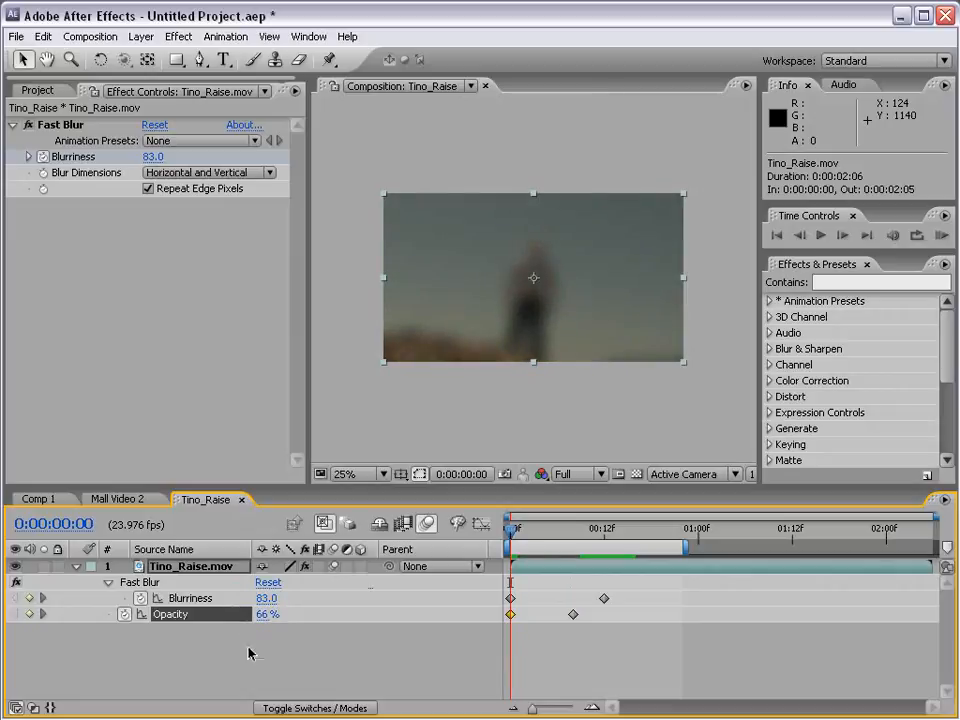
# - Reveal the keyframed properties together with Position, set the horizontal Position to 758.0 without a keyframe, and collapse Tino_Raise.mov
pyautogui.click(77, 567)
pyautogui.click(188, 570)
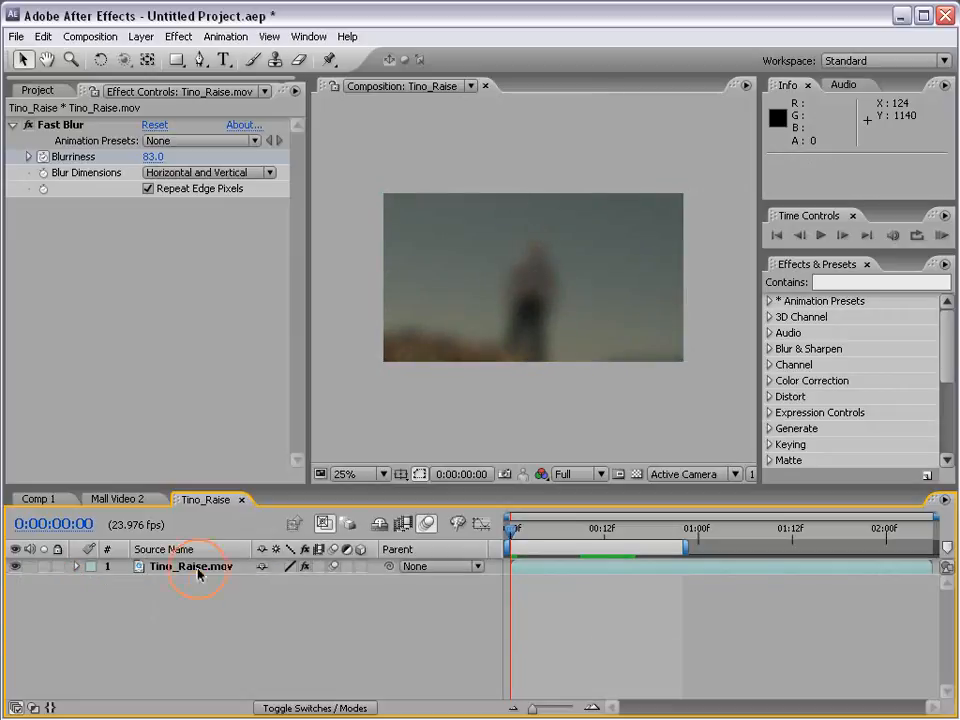
pyautogui.press('u')
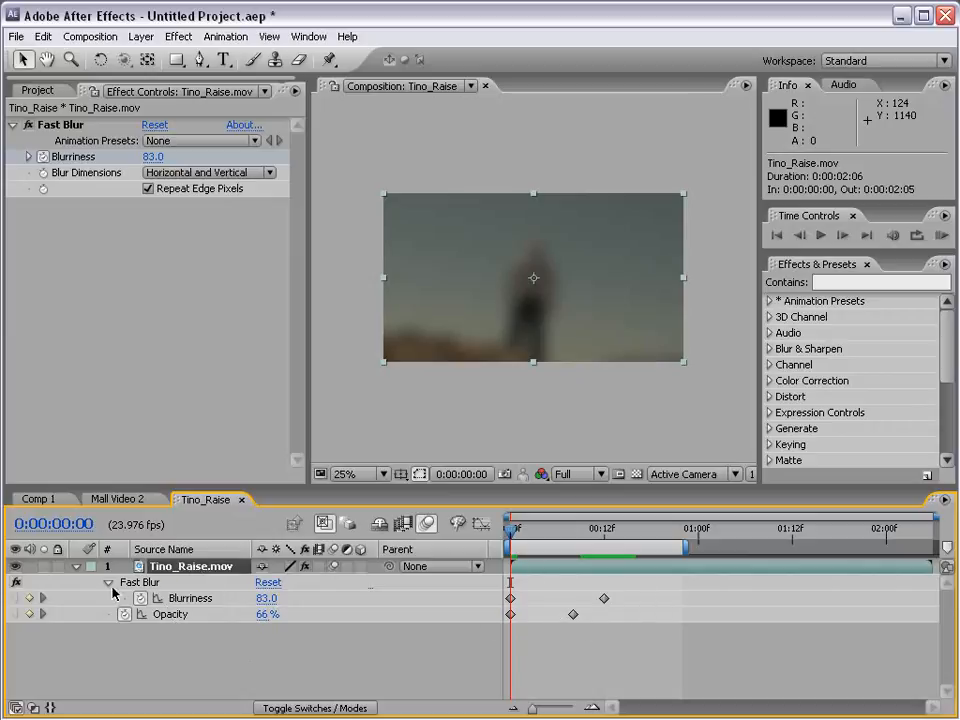
pyautogui.hotkey('shift', 'p')
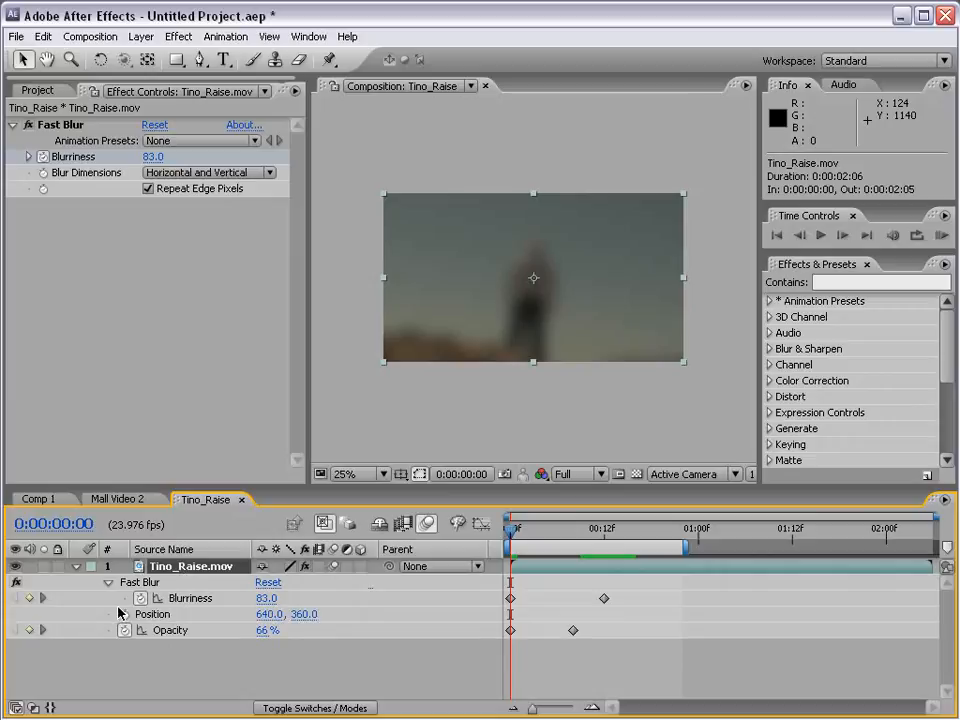
pyautogui.moveTo(270, 614); pyautogui.dragTo(379, 614)
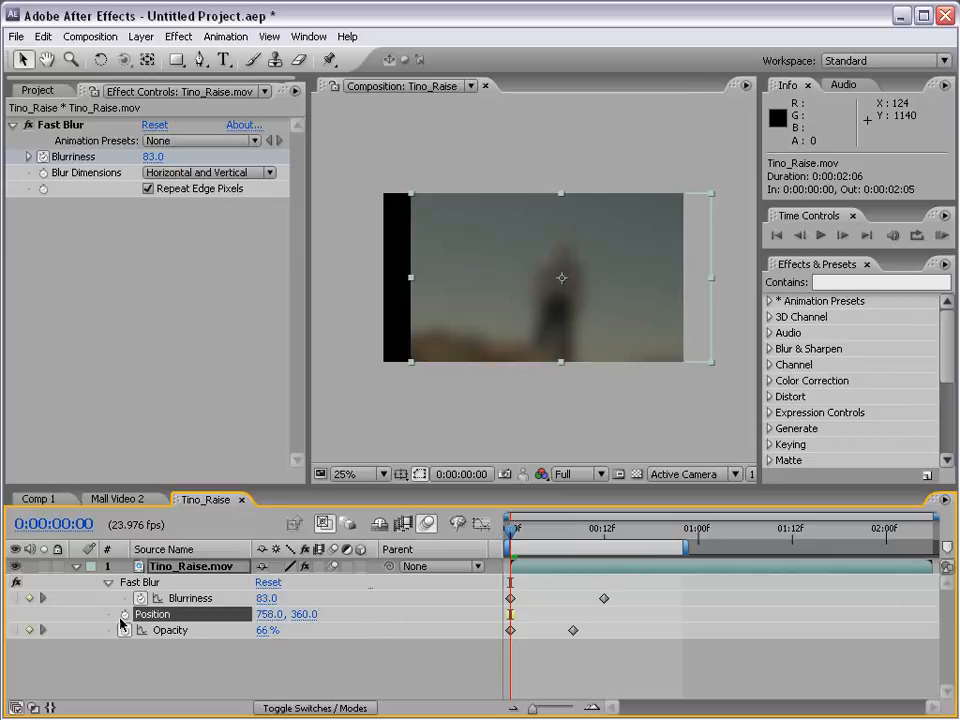
pyautogui.click(76, 566)
pyautogui.click(561, 628)
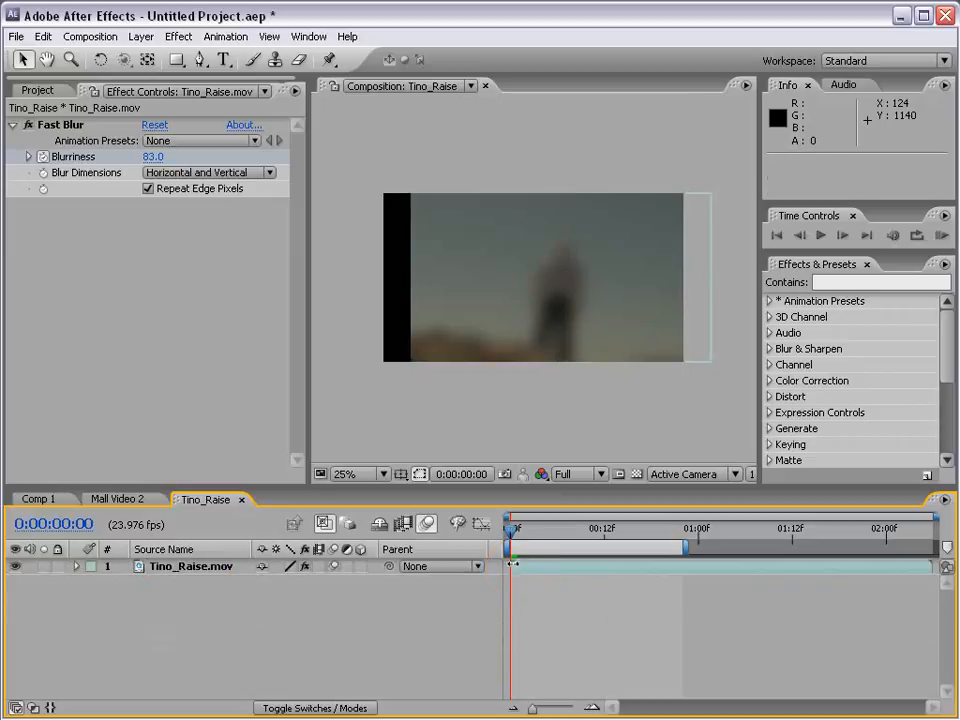
# - Reveal only the keyframed properties of Tino_Raise.mov, followed by every property changed from its default
pyautogui.click(531, 572)
pyautogui.press('u')
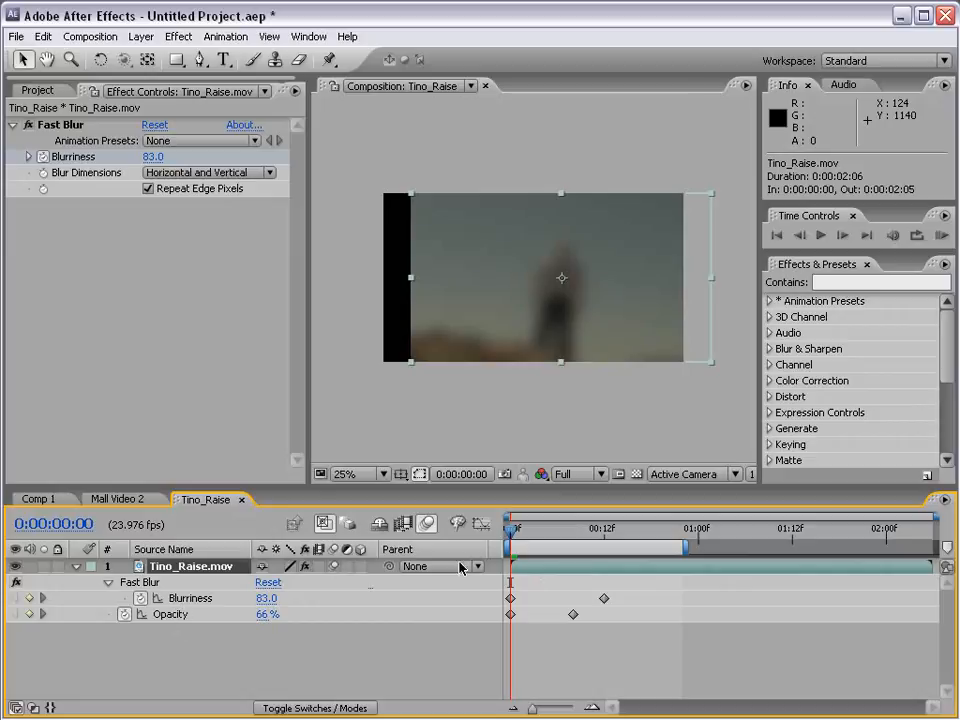
pyautogui.press('u')
pyautogui.press('u')
pyautogui.press('u')
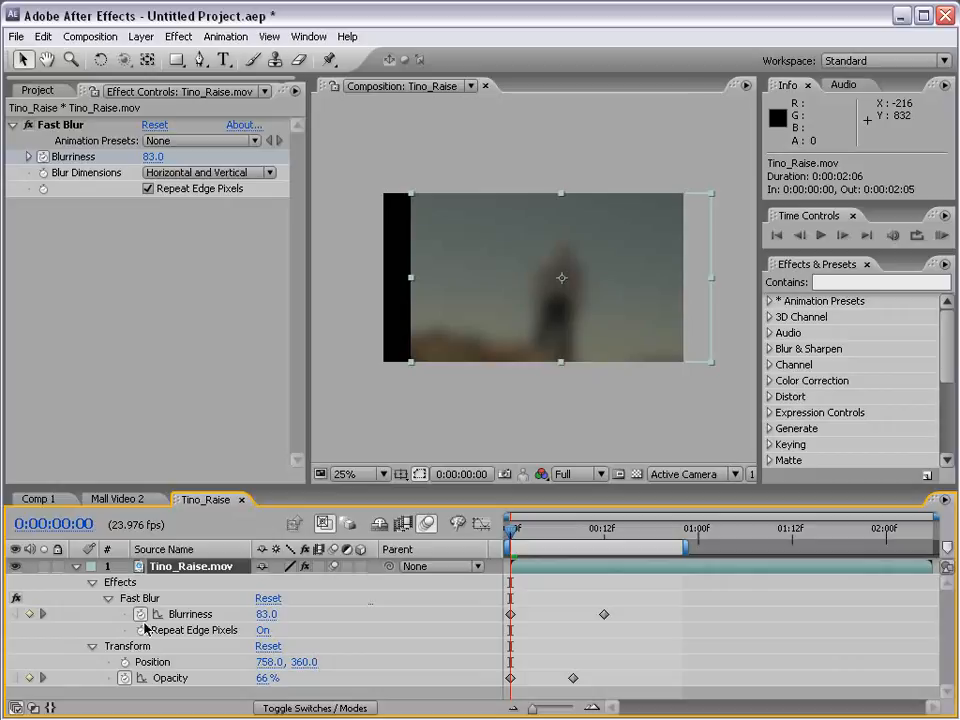
# - Remove all Blurriness and Opacity keyframes from Tino_Raise.mov and reset its Transform values
pyautogui.click(141, 615)
pyautogui.click(125, 678)
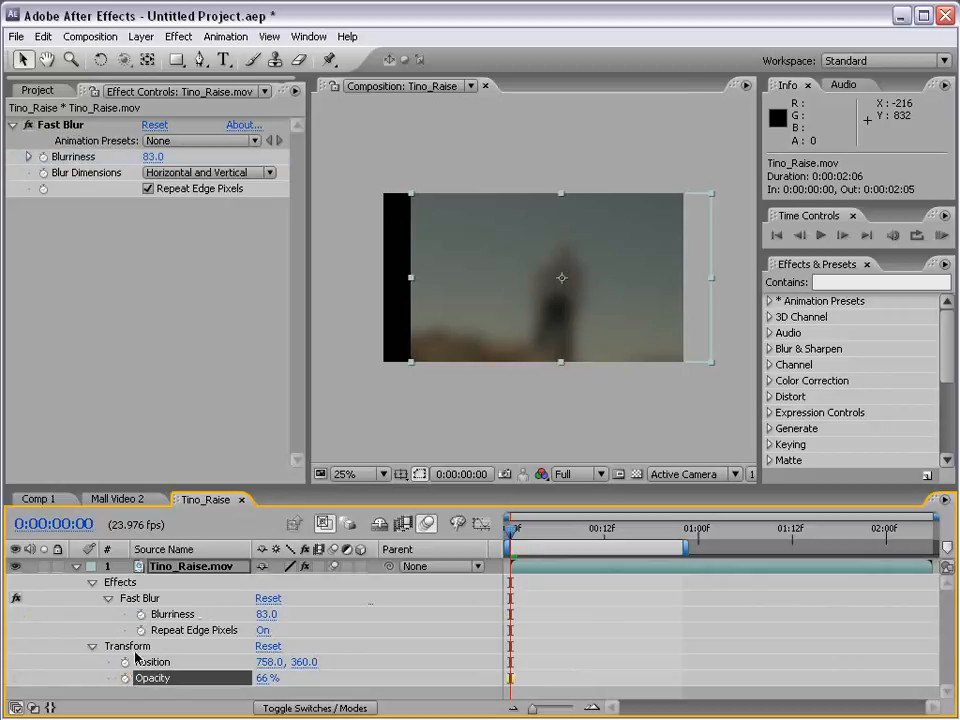
pyautogui.click(268, 646)
# - Delete the Fast Blur effect from Tino_Raise.mov and collapse the layer
pyautogui.click(55, 128)
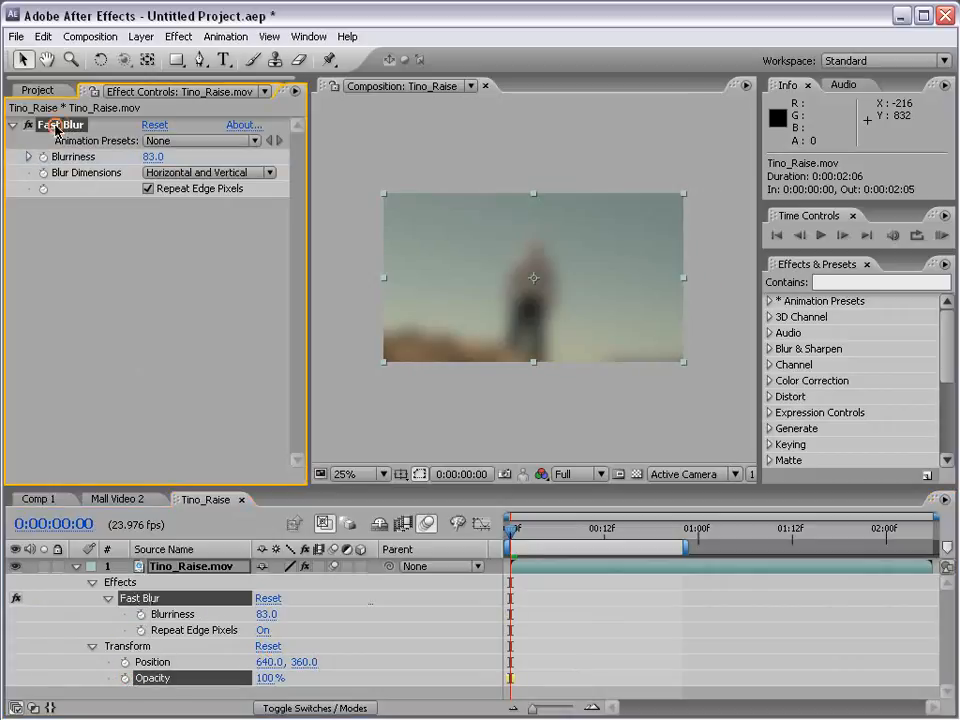
pyautogui.press('Delete')
pyautogui.click(76, 567)
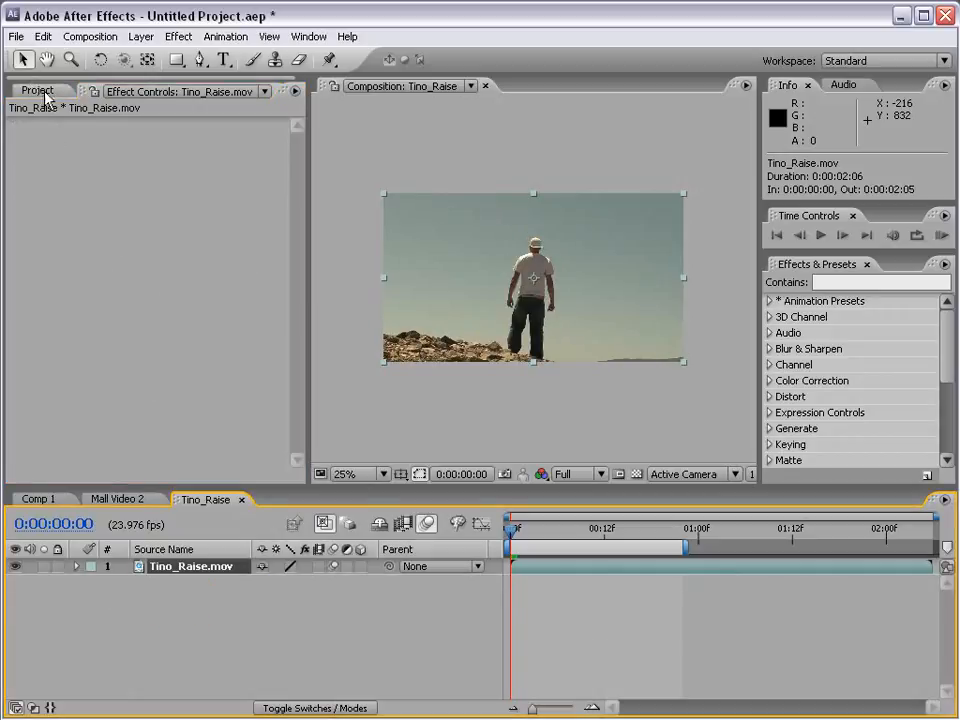
# - Add cloud.jpg from the Images folder to the Tino_Raise composition, centred and above Tino_Raise.mov
pyautogui.click(40, 91)
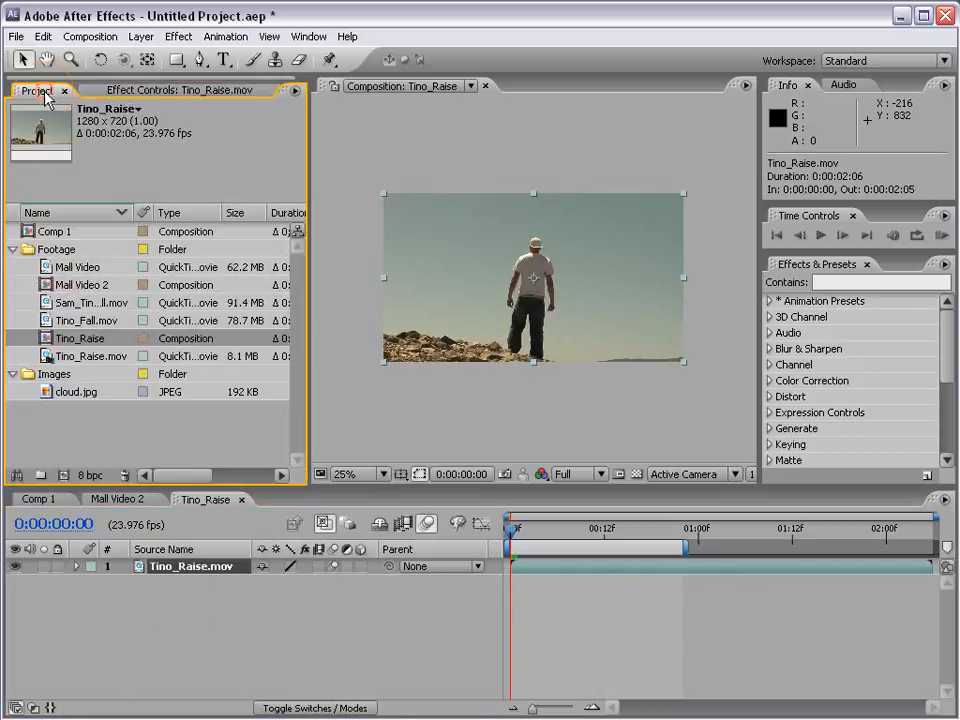
pyautogui.click(56, 391)
pyautogui.moveTo(43, 398); pyautogui.dragTo(529, 274)
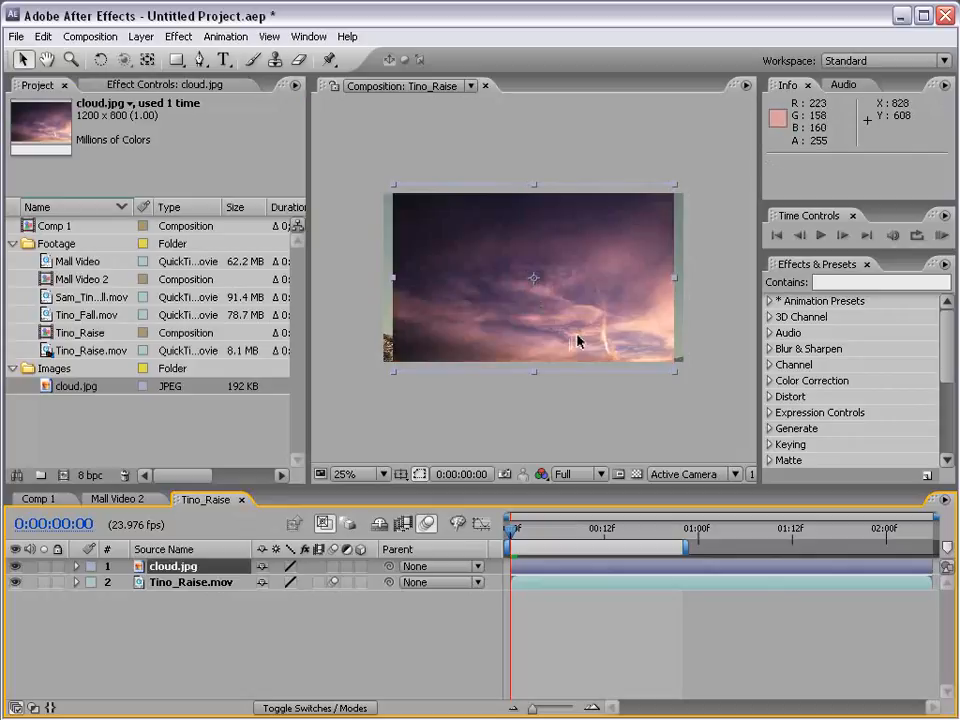
# - Maximize the composition view at 50% and enlarge cloud.jpg proportionally until it extends past the frame on all sides
pyautogui.press('.')
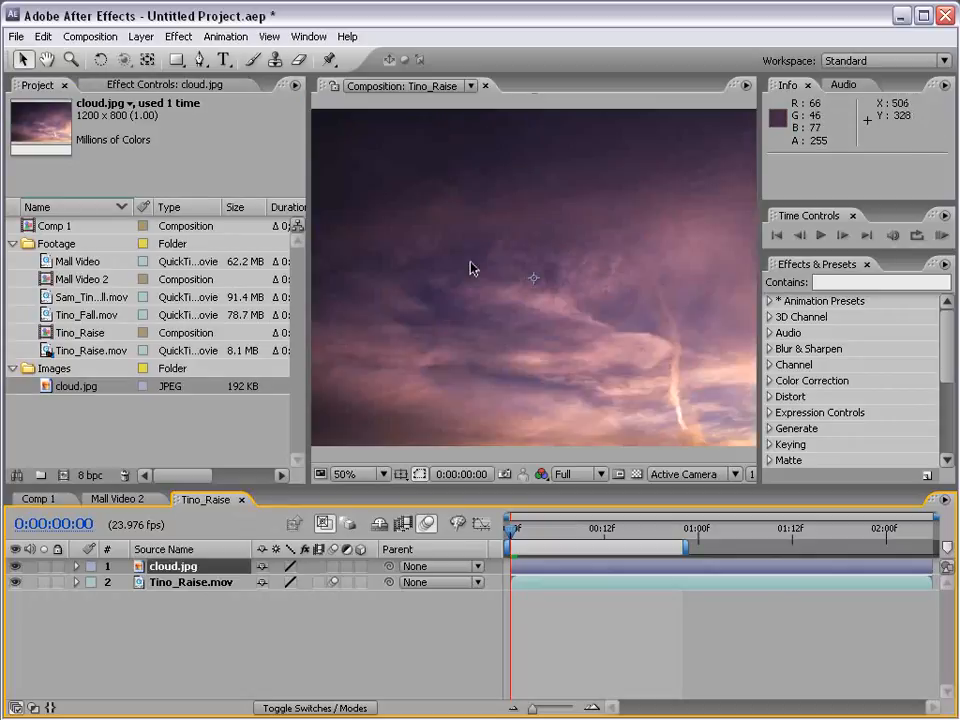
pyautogui.press('`')
pyautogui.press('`')
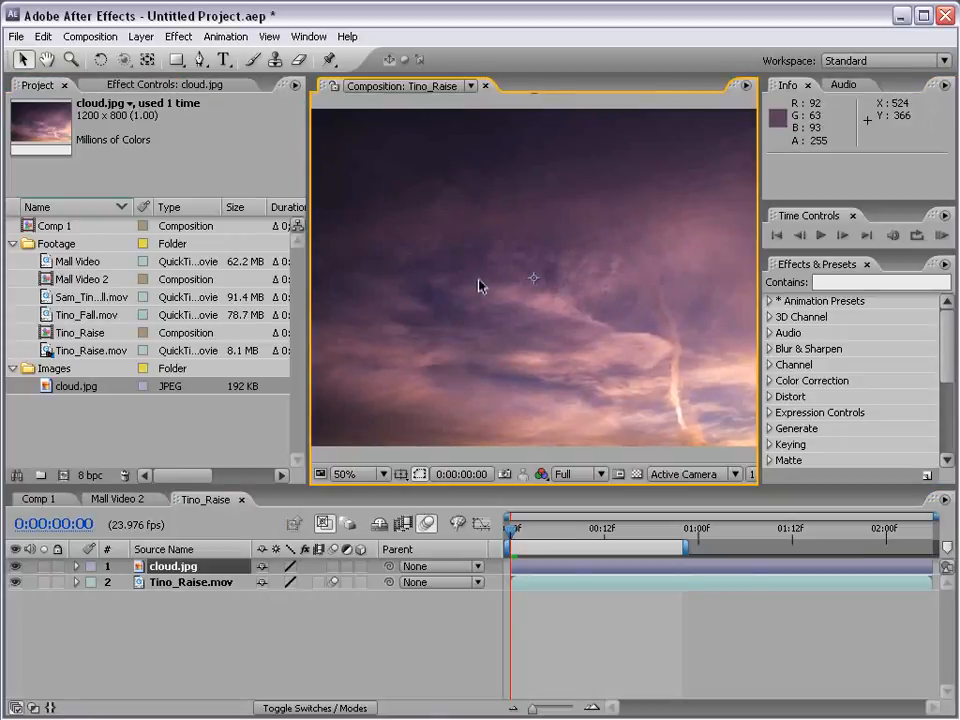
pyautogui.press('`')
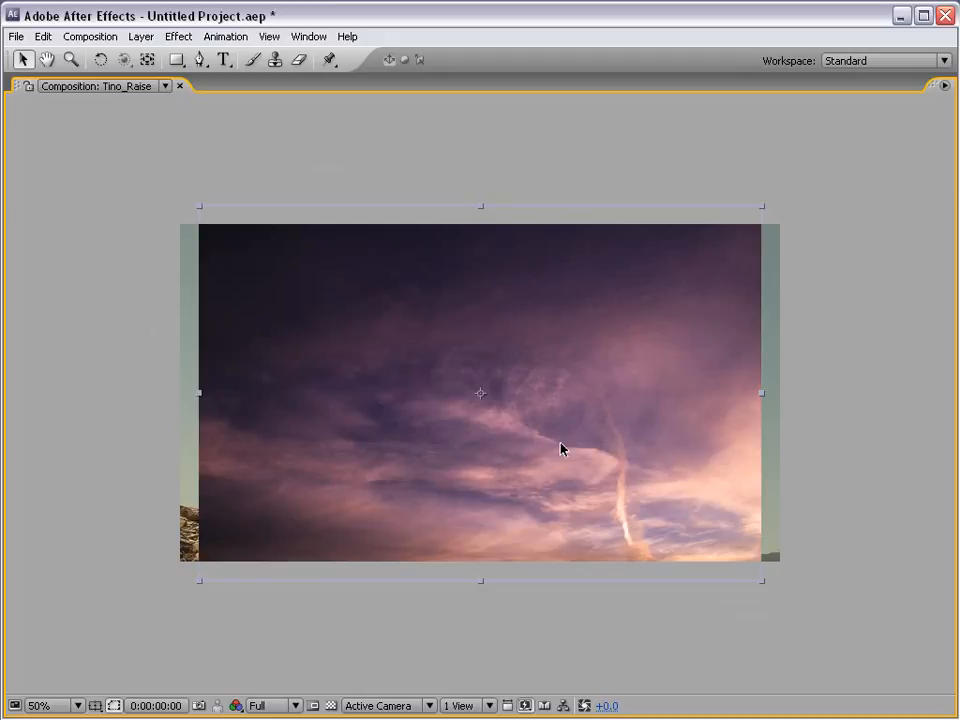
pyautogui.moveTo(760, 584); pyautogui.dragTo(829, 626)
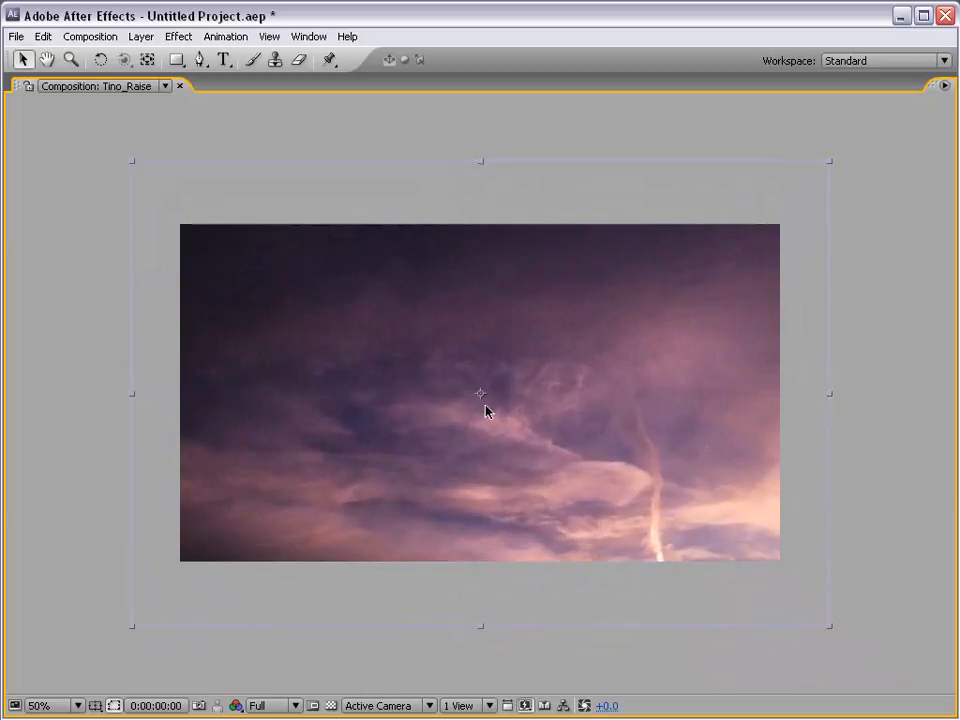
# - Try rotating cloud.jpg freely about its centre with the Rotation tool, undo the rotation and return to the Selection tool
pyautogui.click(100, 60)
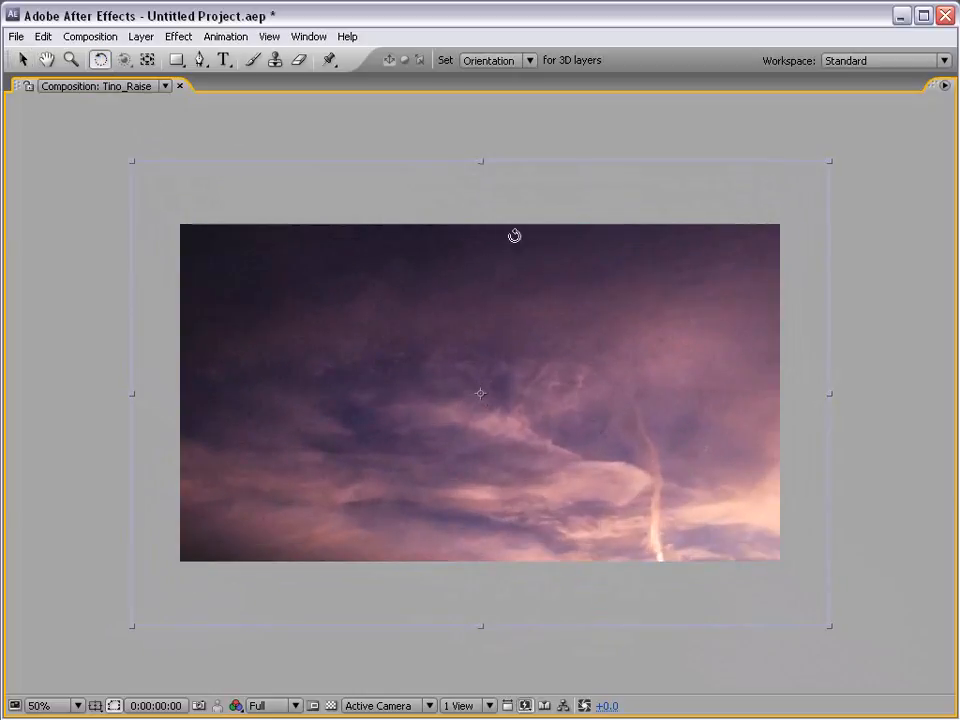
pyautogui.moveTo(651, 259); pyautogui.dragTo(437, 394)
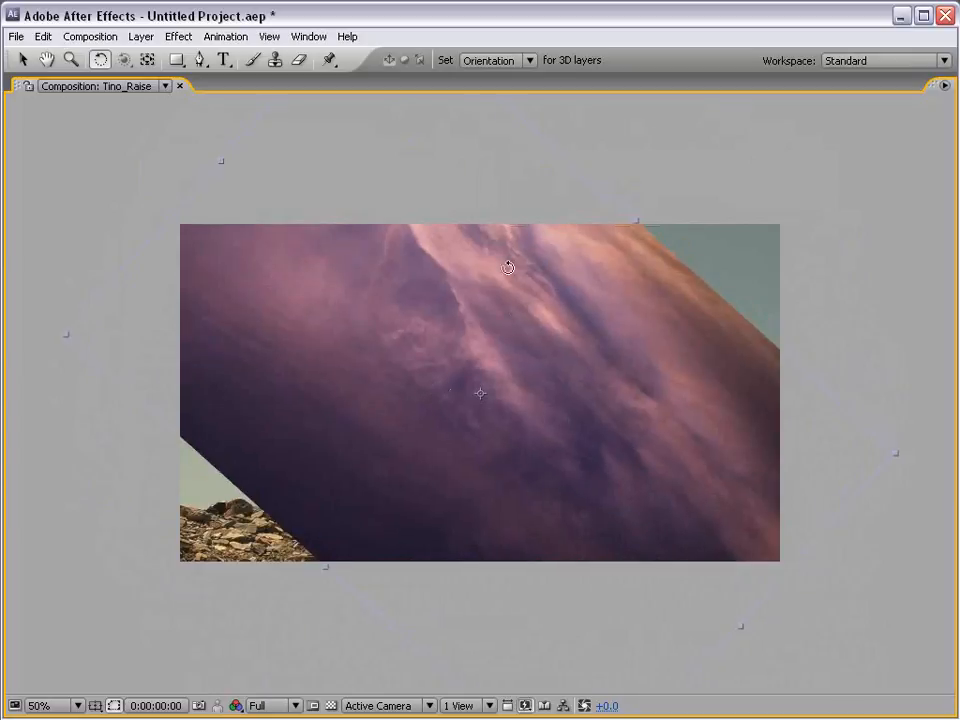
pyautogui.hotkey('ctrl', 'z')
pyautogui.press('v')
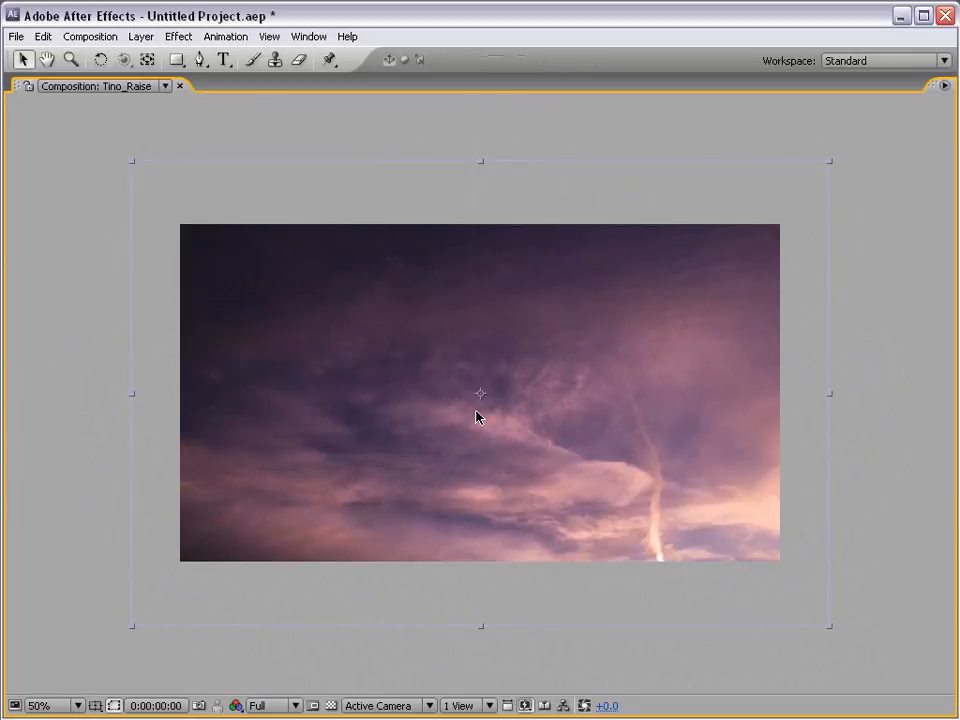
# - Restore the full panel layout, view the composition at 25% and offset cloud.jpg down and to the right, uncovering Tino_Raise.mov
pyautogui.press('`')
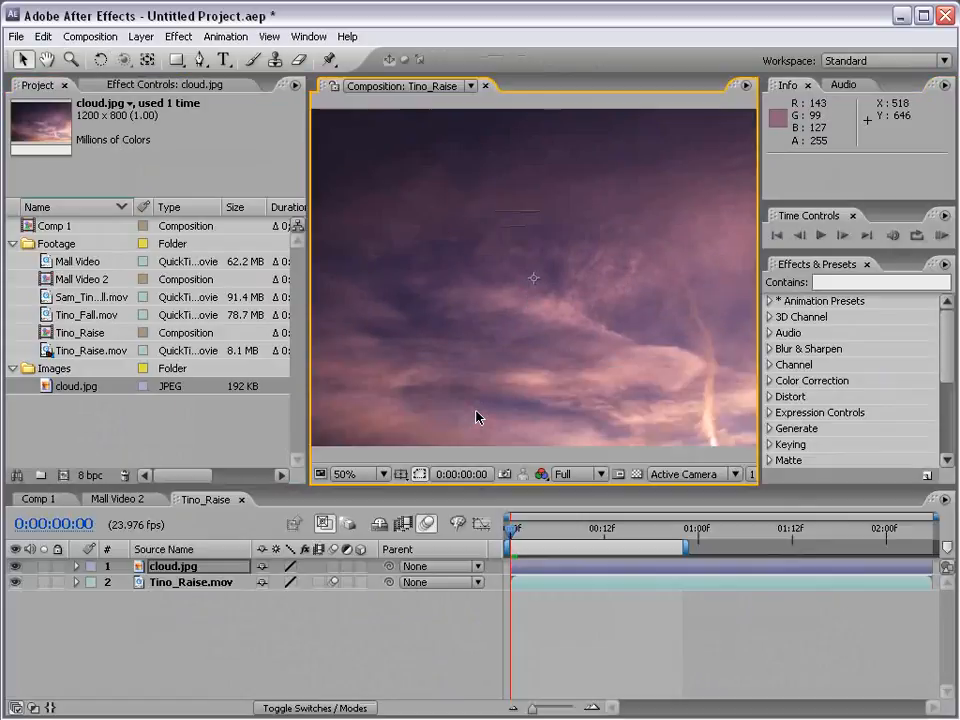
pyautogui.click(172, 582)
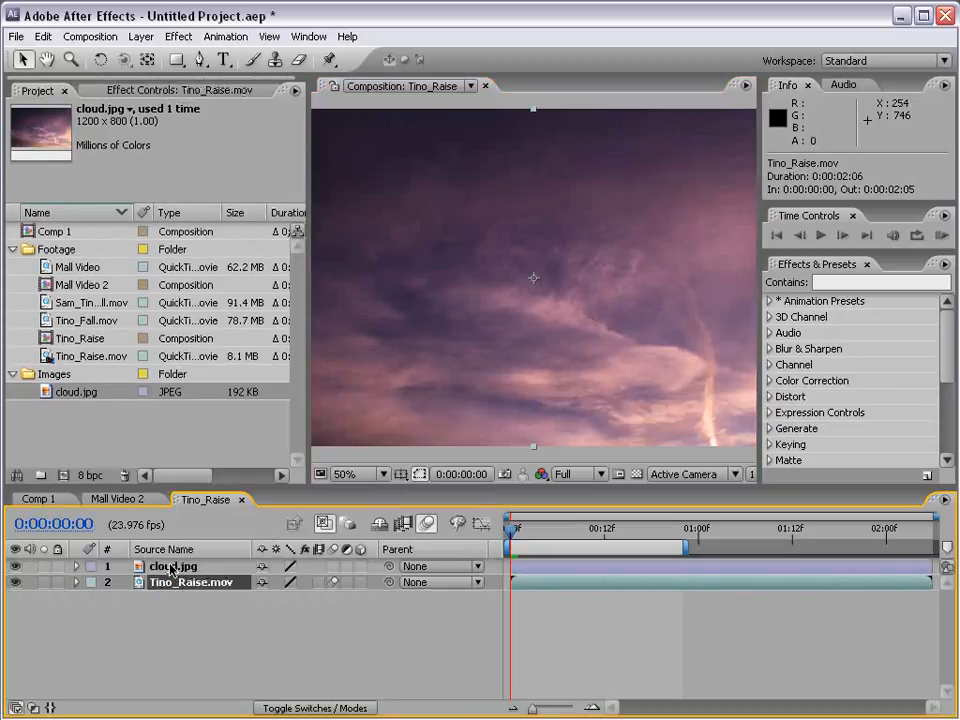
pyautogui.click(172, 567)
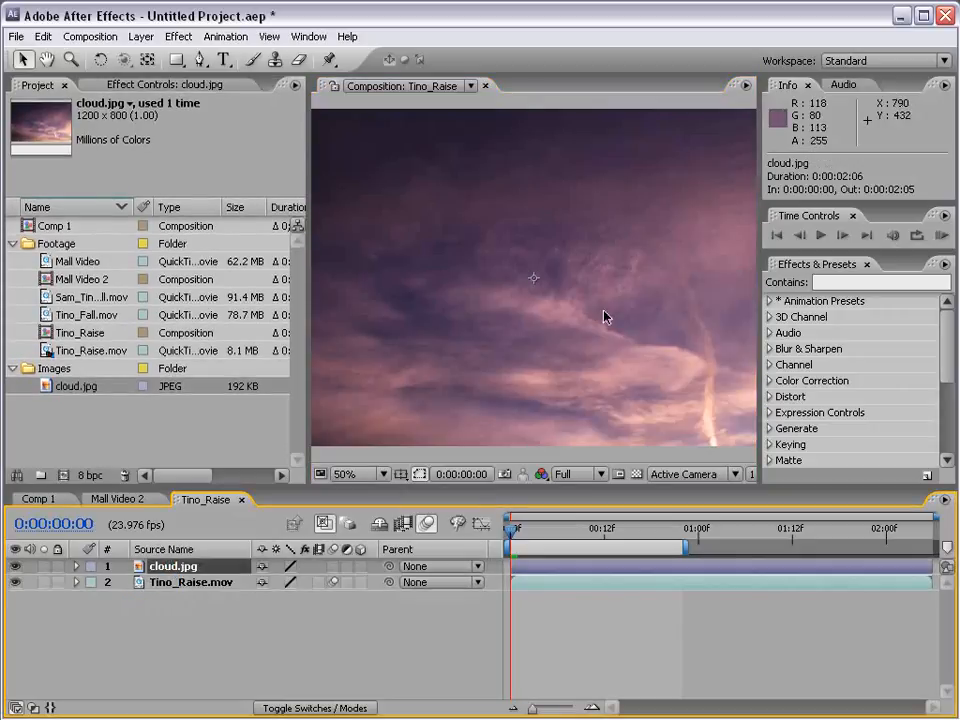
pyautogui.press(',')
pyautogui.press(',')
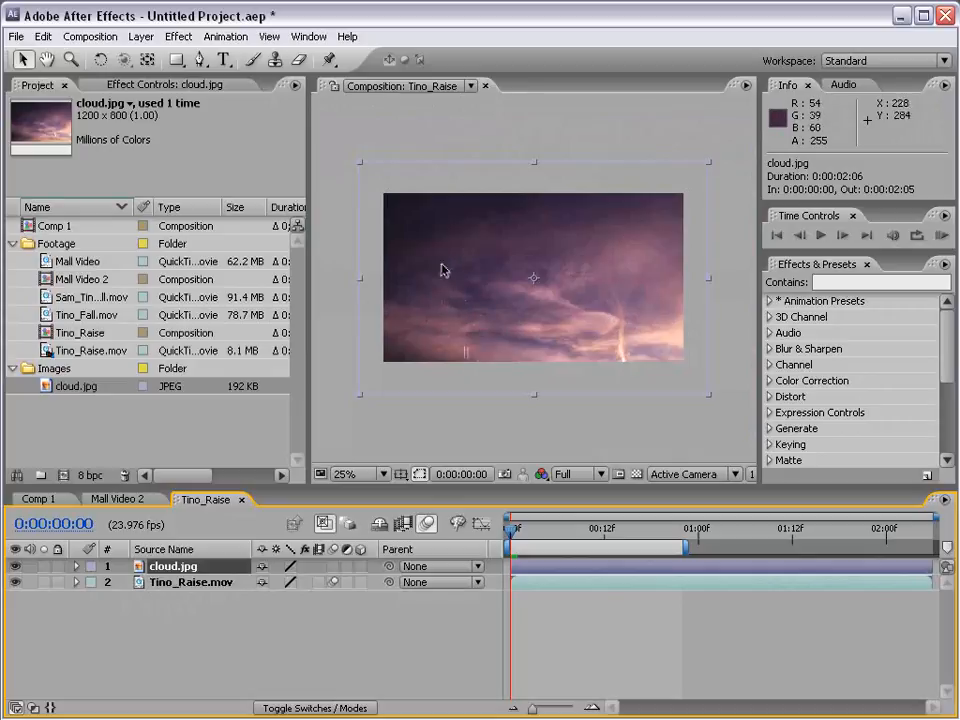
pyautogui.moveTo(431, 218); pyautogui.dragTo(502, 337)
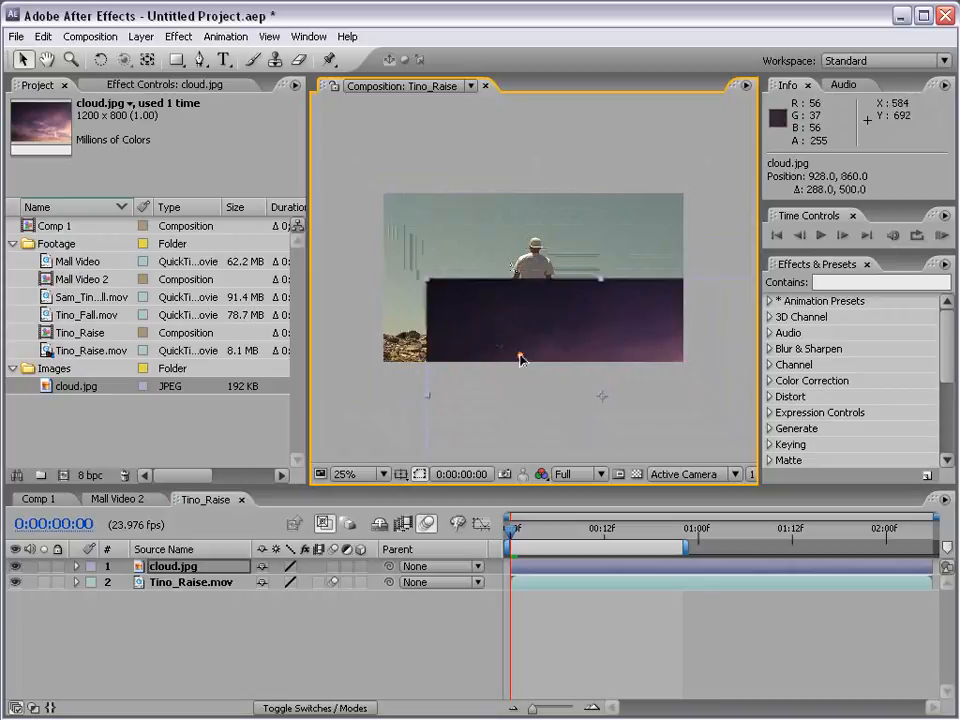
pyautogui.moveTo(520, 358); pyautogui.dragTo(544, 337)
# - Place cloud.jpg below Tino_Raise.mov in the layer order and offset the layers diagonally, with cloud.jpg at position 1120, 756
pyautogui.moveTo(164, 567); pyautogui.dragTo(166, 596)
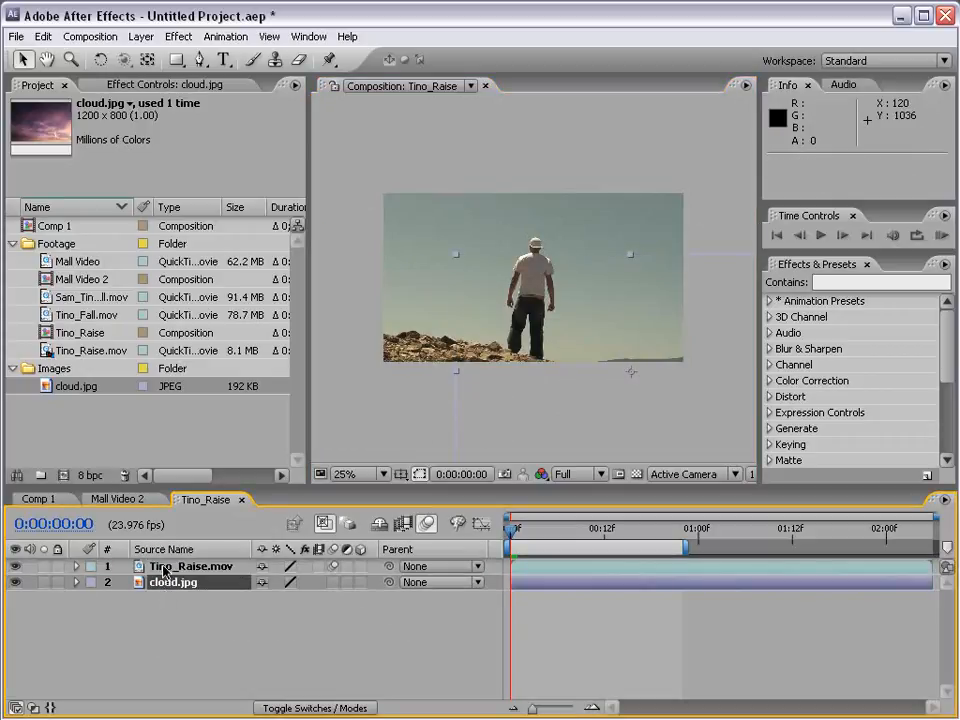
pyautogui.moveTo(439, 236); pyautogui.dragTo(358, 203)
pyautogui.moveTo(588, 392); pyautogui.dragTo(579, 379)
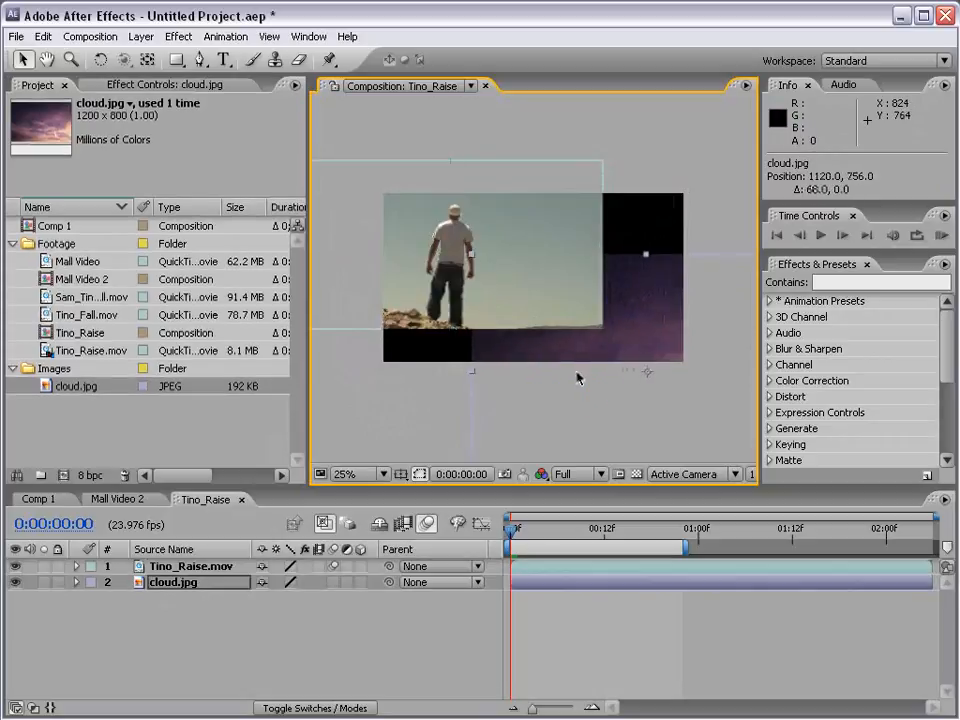
# - Turn the transparency grid on and off, and briefly hide and reshow Tino_Raise.mov and cloud.jpg one at a time
pyautogui.click(636, 474)
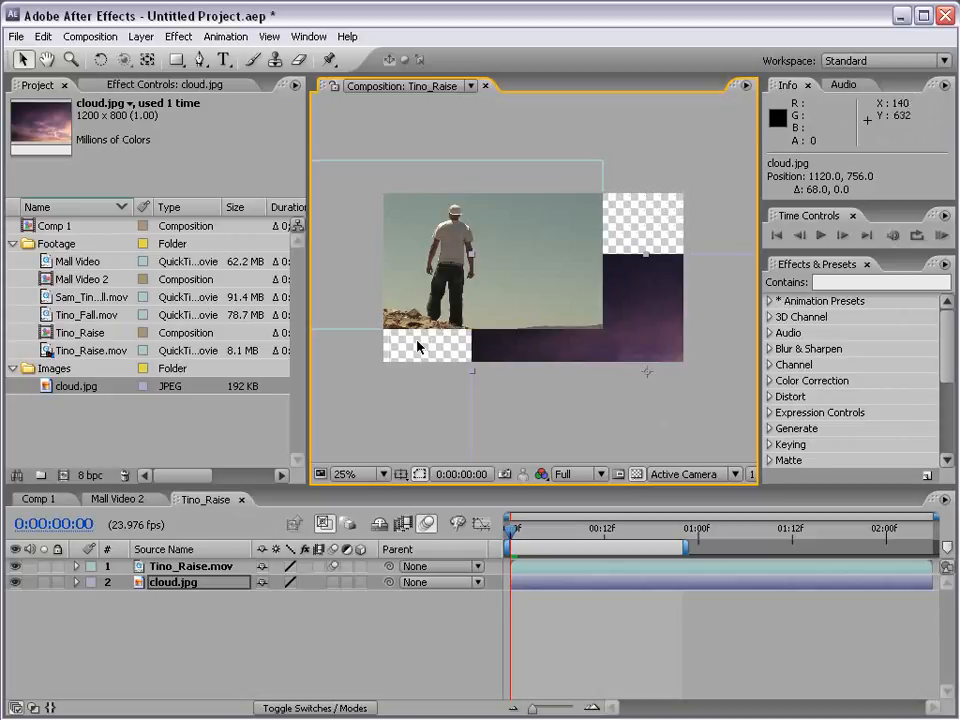
pyautogui.click(636, 474)
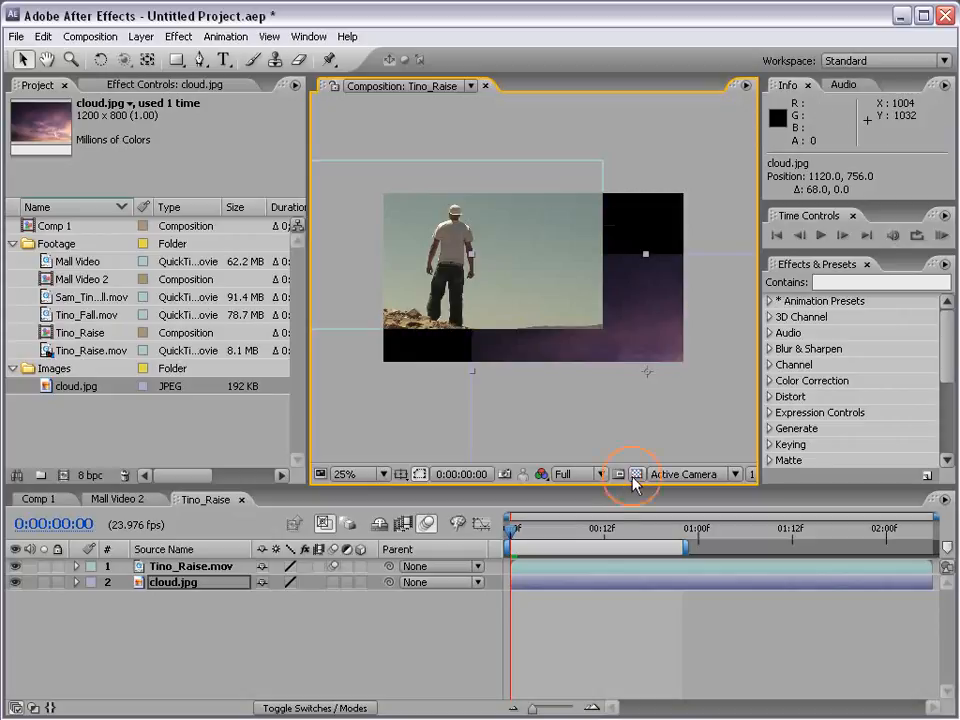
pyautogui.click(14, 566)
pyautogui.click(14, 566)
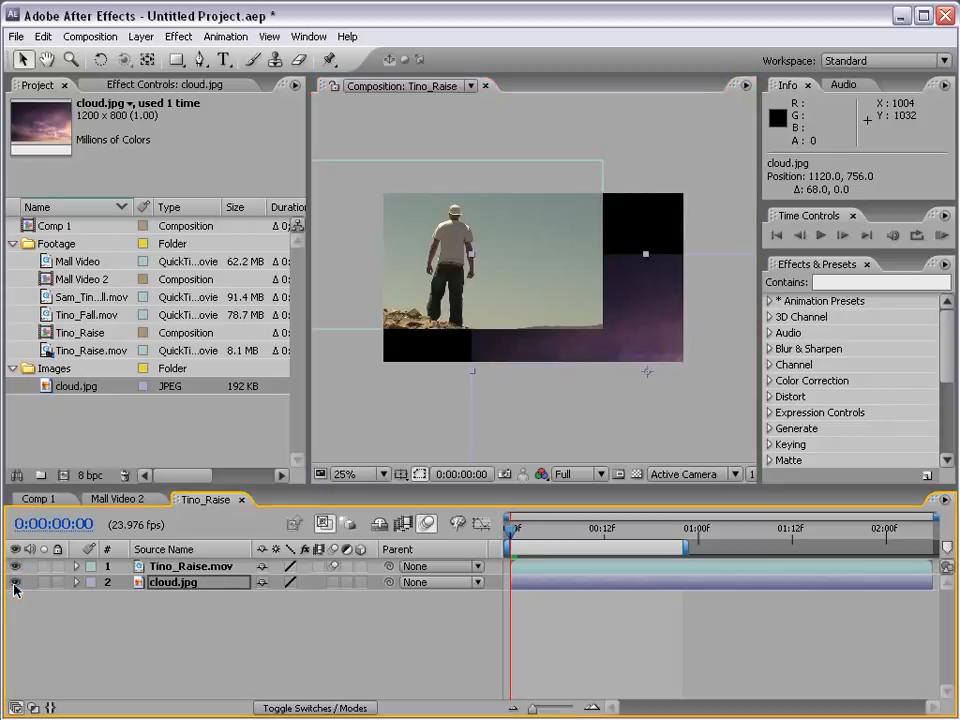
pyautogui.click(14, 582)
pyautogui.click(14, 582)
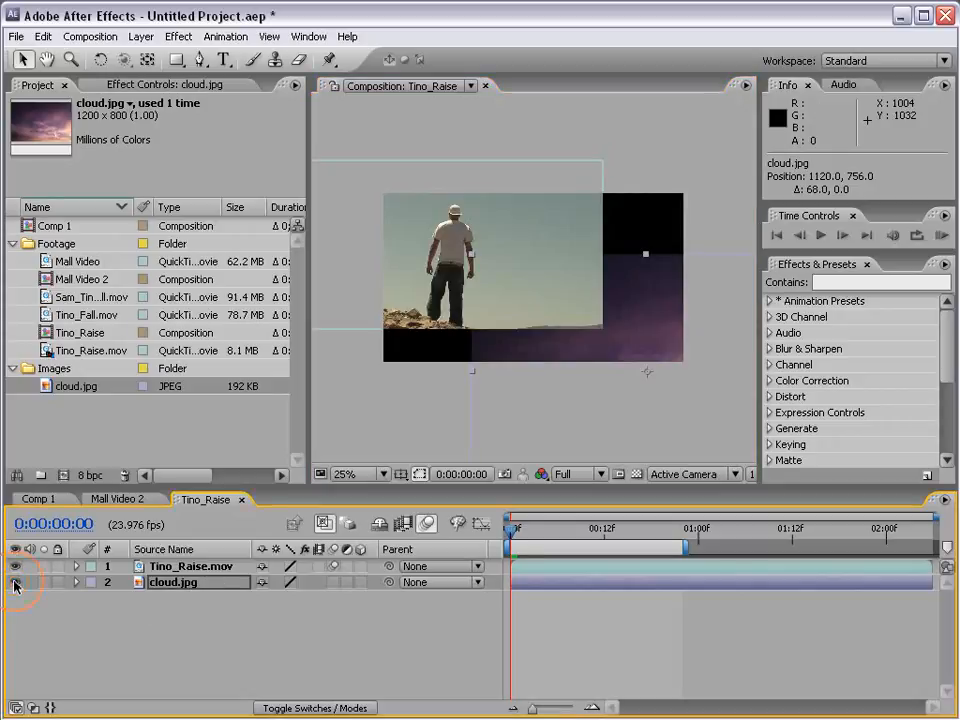
# - Solo Tino_Raise.mov, solo cloud.jpg as well, and clear the solo switches of both layers
pyautogui.click(168, 567)
pyautogui.click(44, 567)
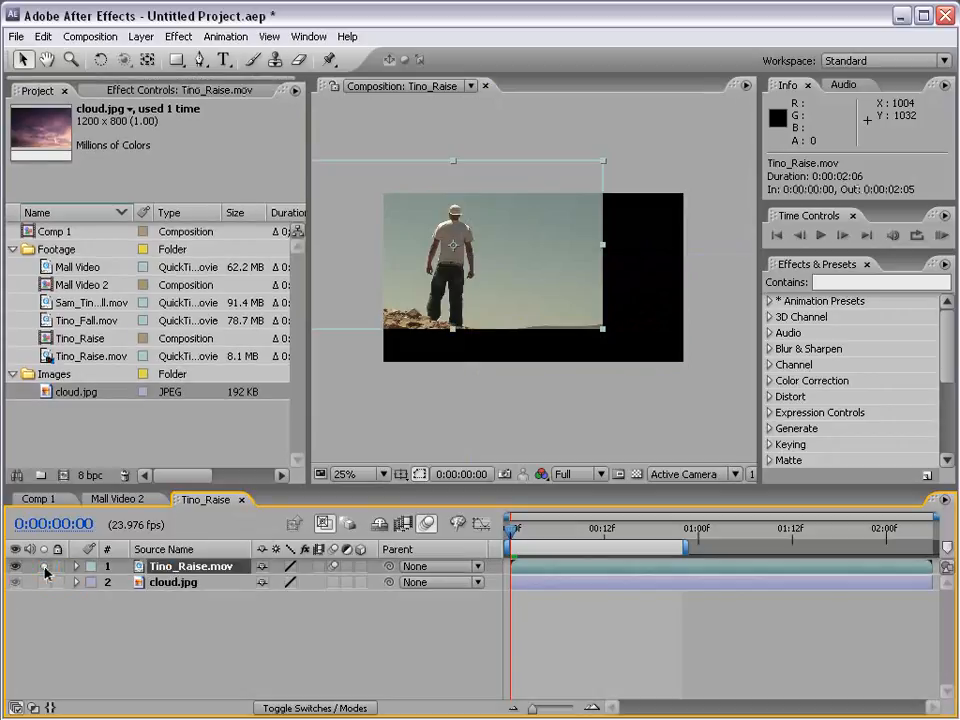
pyautogui.click(44, 582)
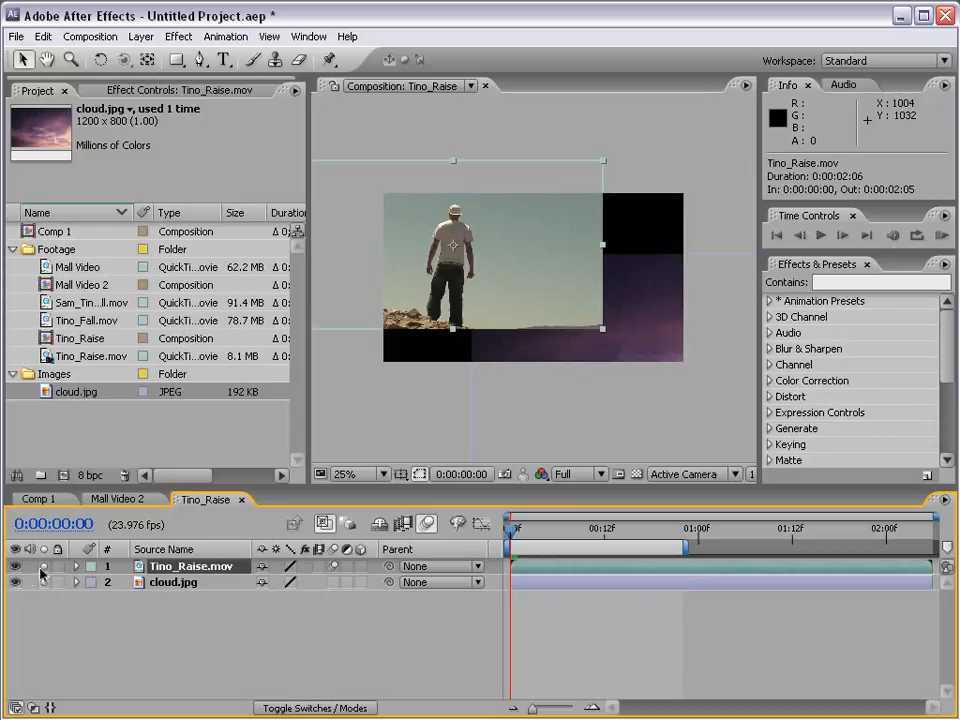
pyautogui.moveTo(42, 568); pyautogui.dragTo(50, 585)
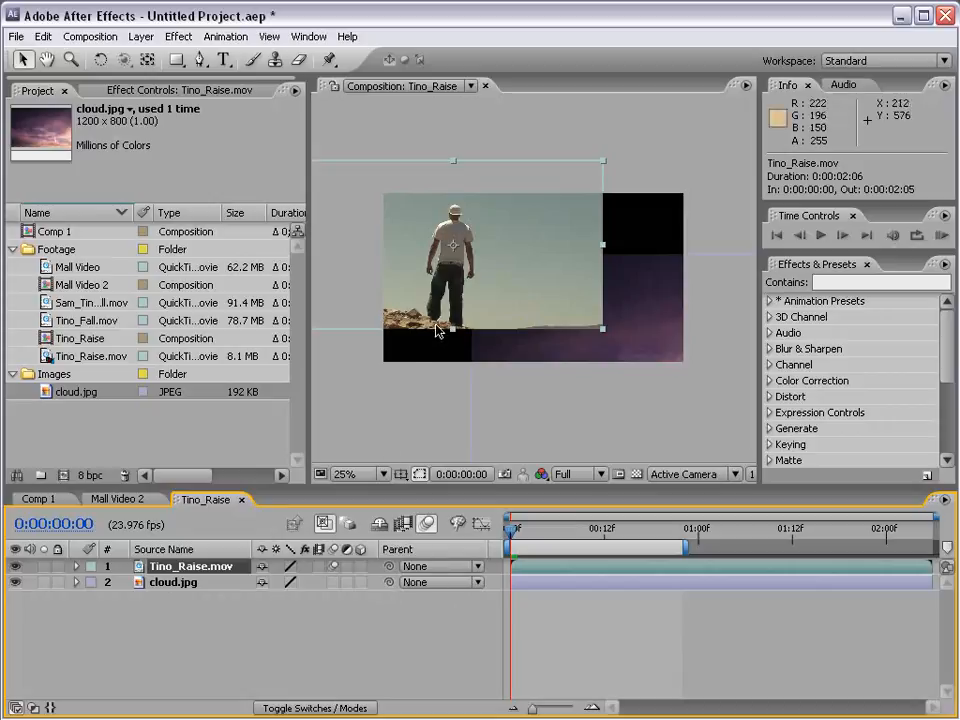
# - Bring cloud.jpg above Tino_Raise.mov, spread it across the frame's upper part, and move Tino_Raise.mov to about 636, 540
pyautogui.moveTo(175, 585); pyautogui.dragTo(143, 566)
pyautogui.moveTo(628, 381); pyautogui.dragTo(549, 167)
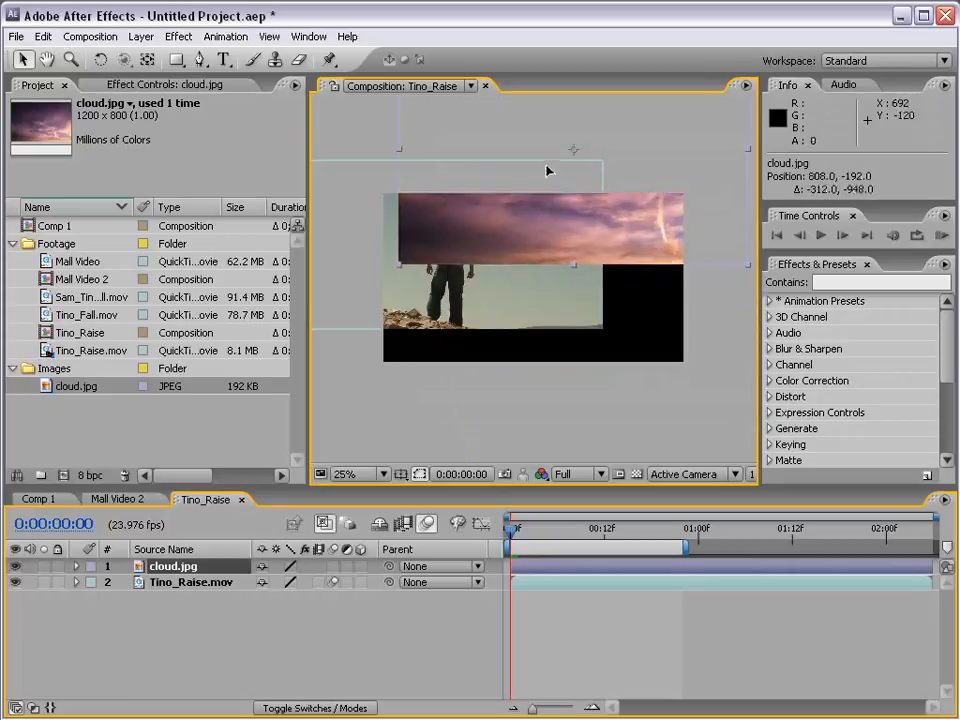
pyautogui.moveTo(489, 300); pyautogui.dragTo(605, 305)
pyautogui.moveTo(680, 204); pyautogui.dragTo(645, 230)
pyautogui.moveTo(592, 350); pyautogui.dragTo(570, 364)
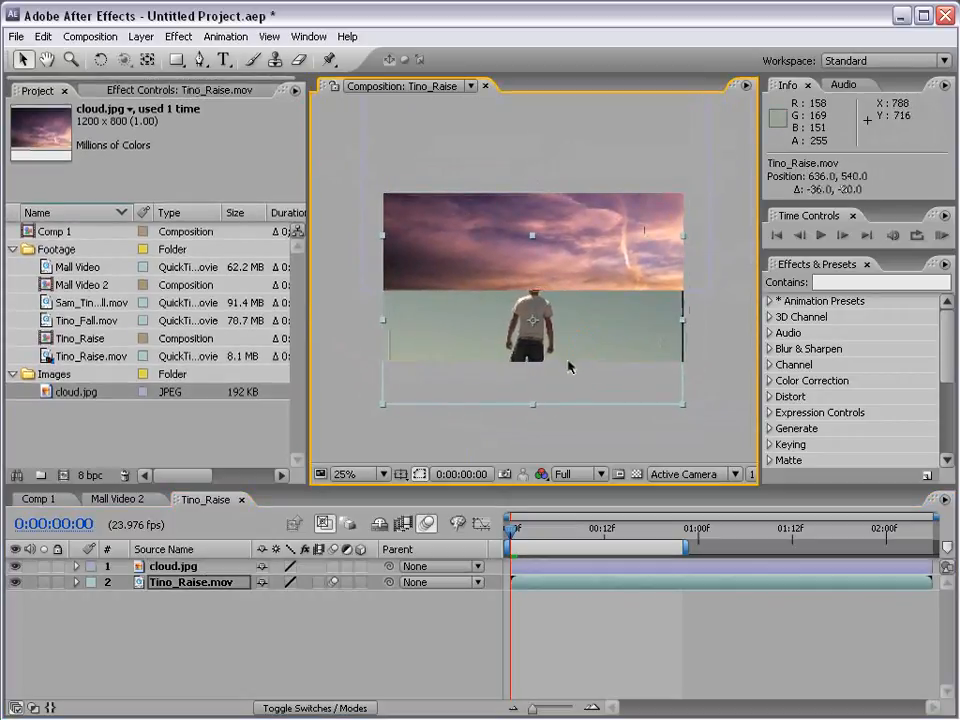
pyautogui.scroll(1, 529, 197)
pyautogui.scroll(-1, 590, 297)
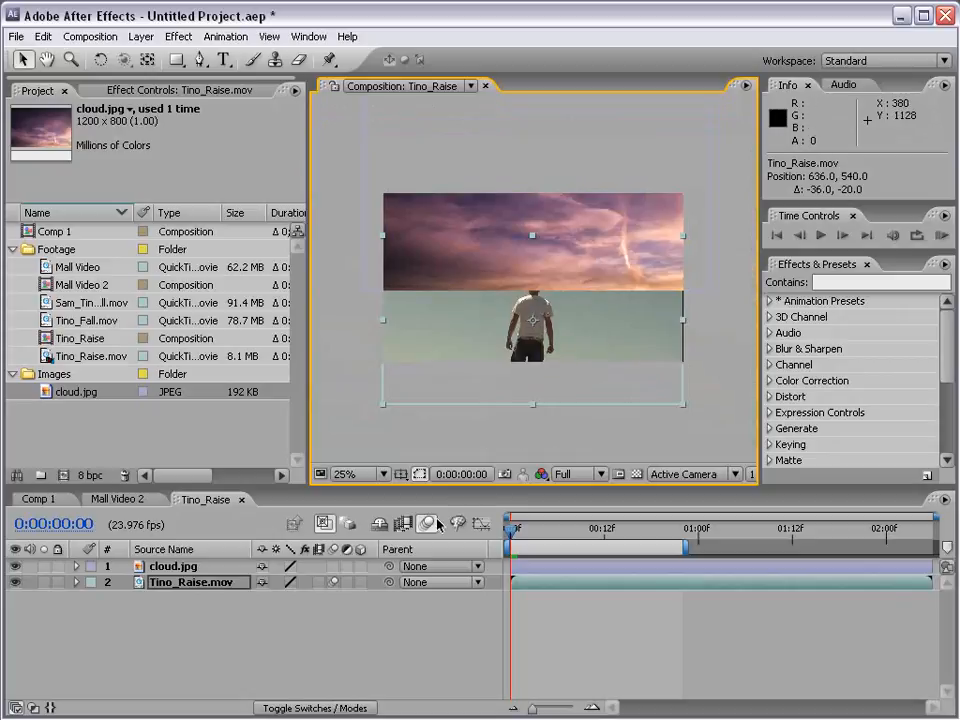
# - Parent cloud.jpg to Tino_Raise.mov and move Tino_Raise.mov to about 744, 516 so both layers travel together
pyautogui.click(174, 643)
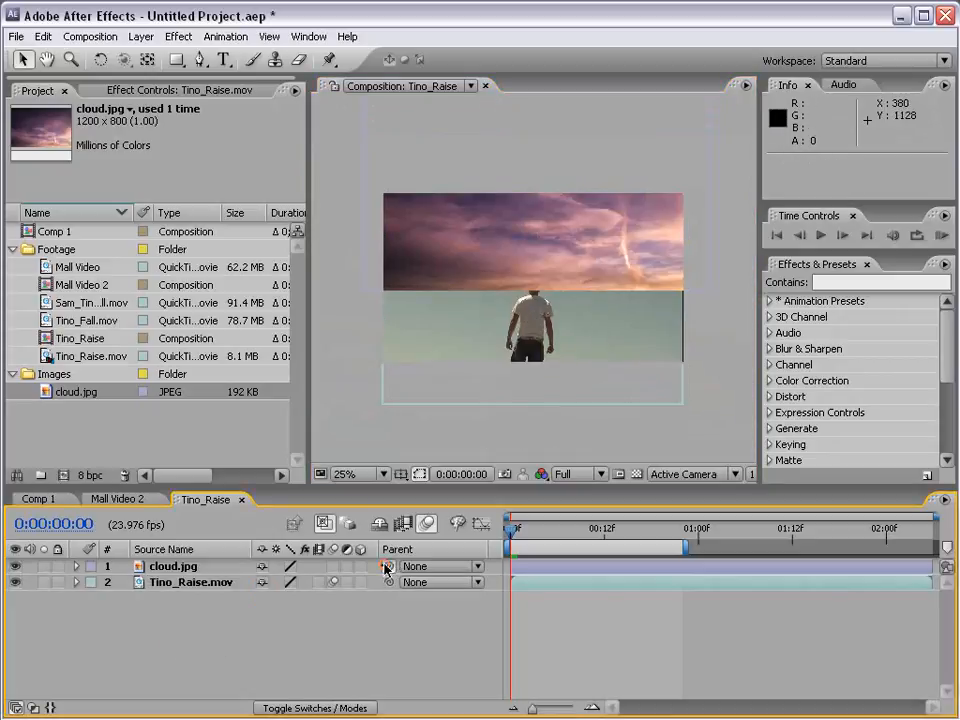
pyautogui.moveTo(386, 569); pyautogui.dragTo(191, 588)
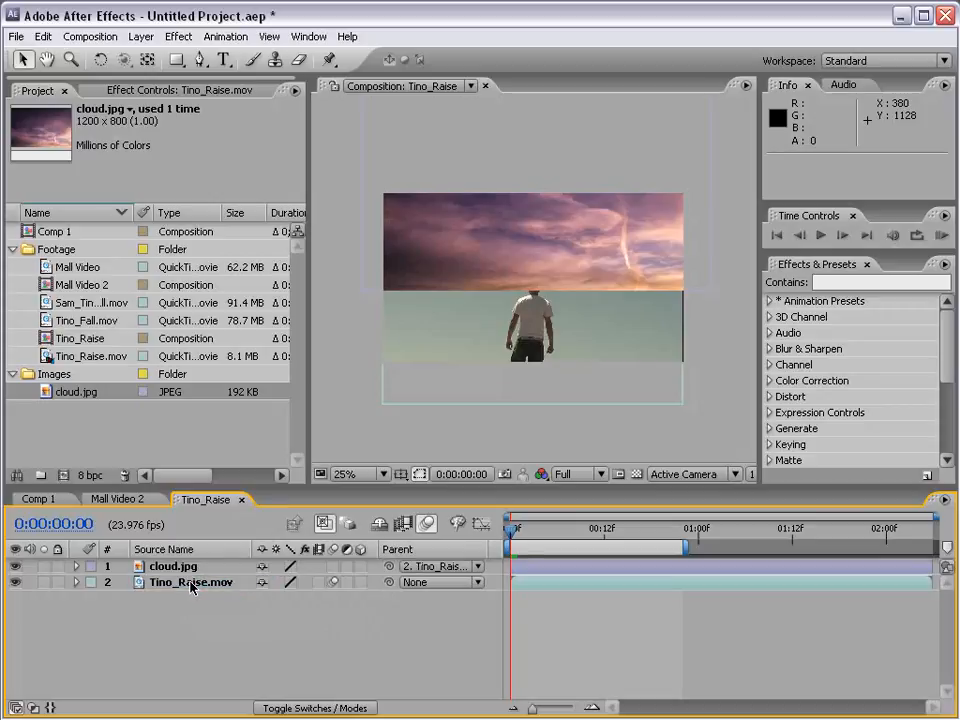
pyautogui.click(183, 586)
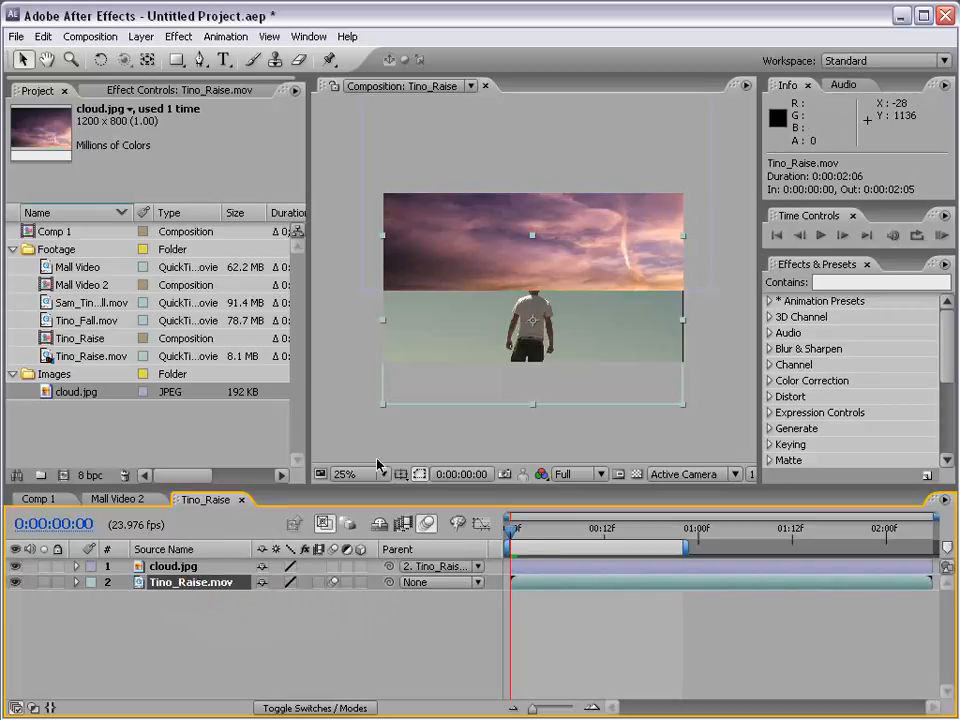
pyautogui.moveTo(495, 365); pyautogui.dragTo(450, 415)
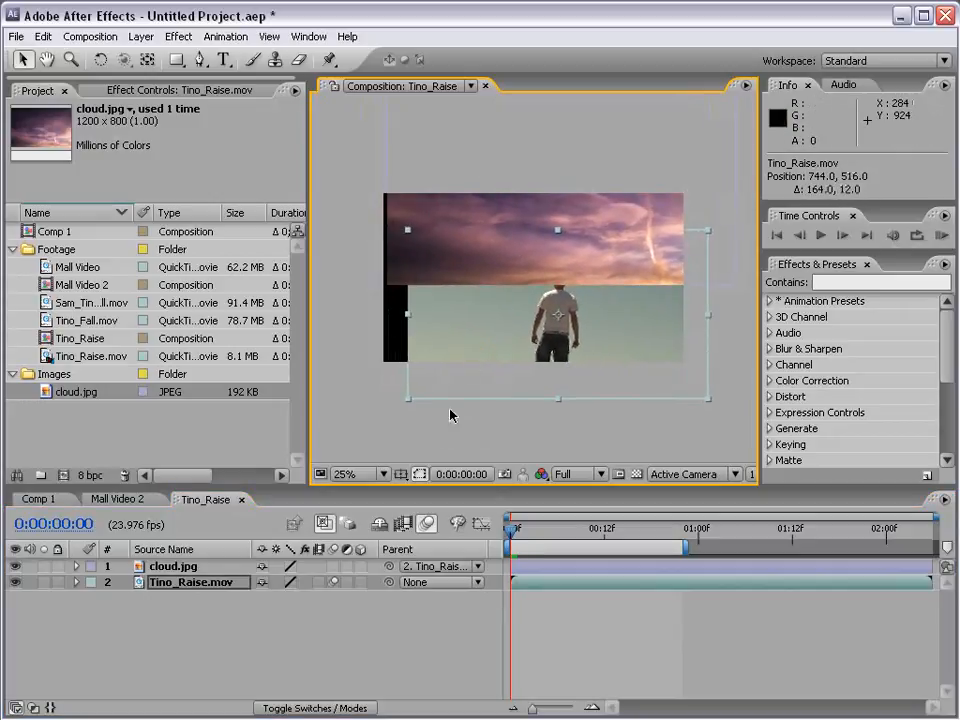
# - Remove the parent link from cloud.jpg by setting its parent to None
pyautogui.click(389, 567)
pyautogui.moveTo(391, 568); pyautogui.dragTo(205, 580)
pyautogui.click(422, 565)
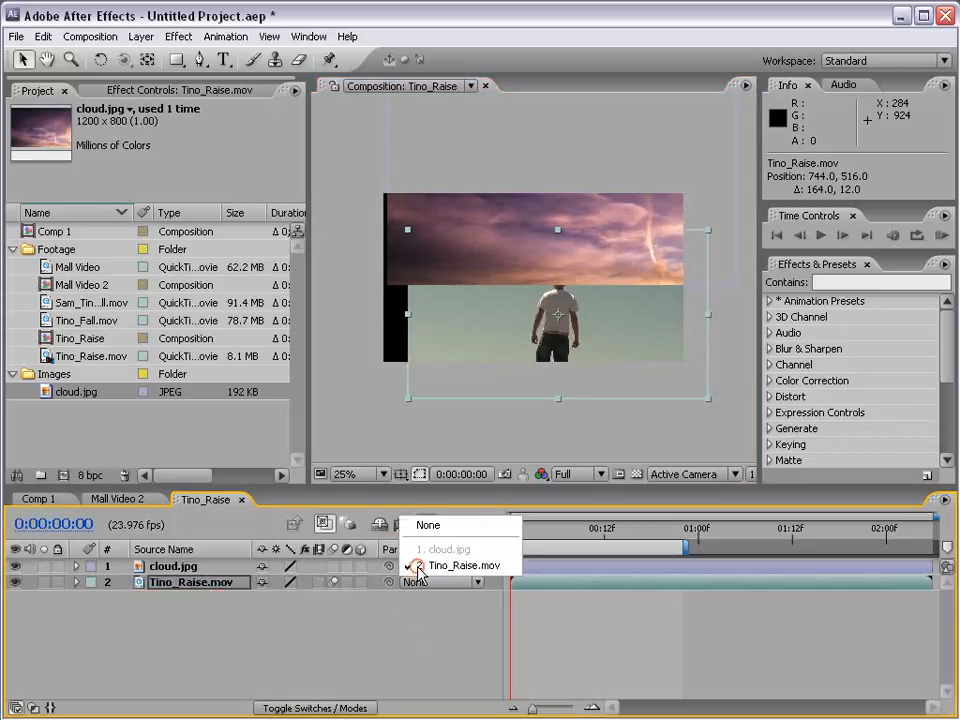
pyautogui.click(456, 525)
pyautogui.click(390, 693)
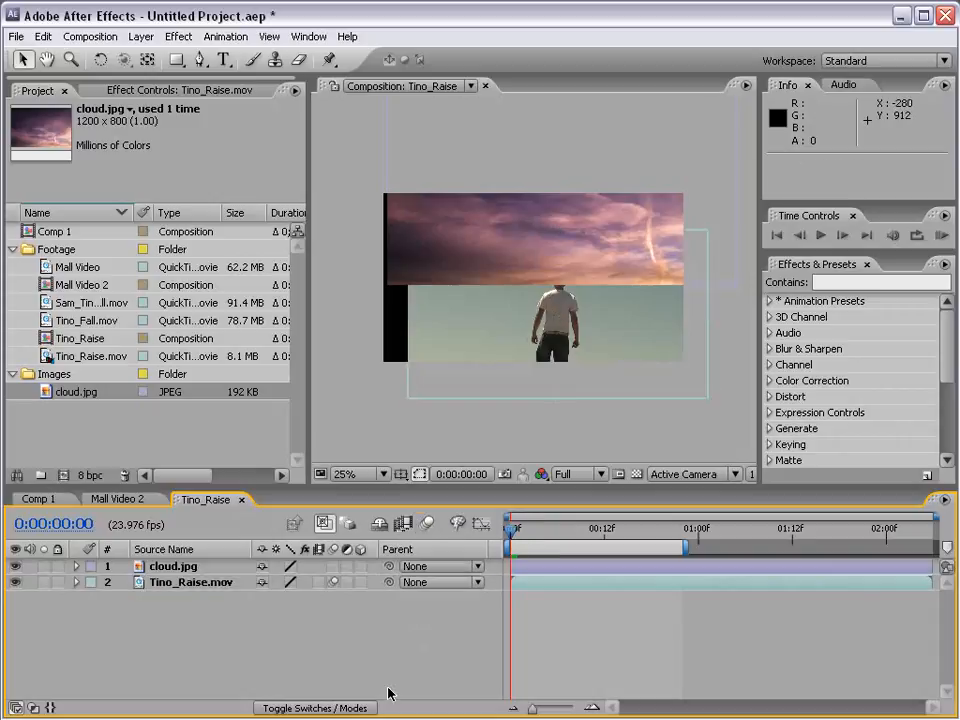
# - Add a new adjustment layer above cloud.jpg and Tino_Raise.mov
pyautogui.click(172, 566)
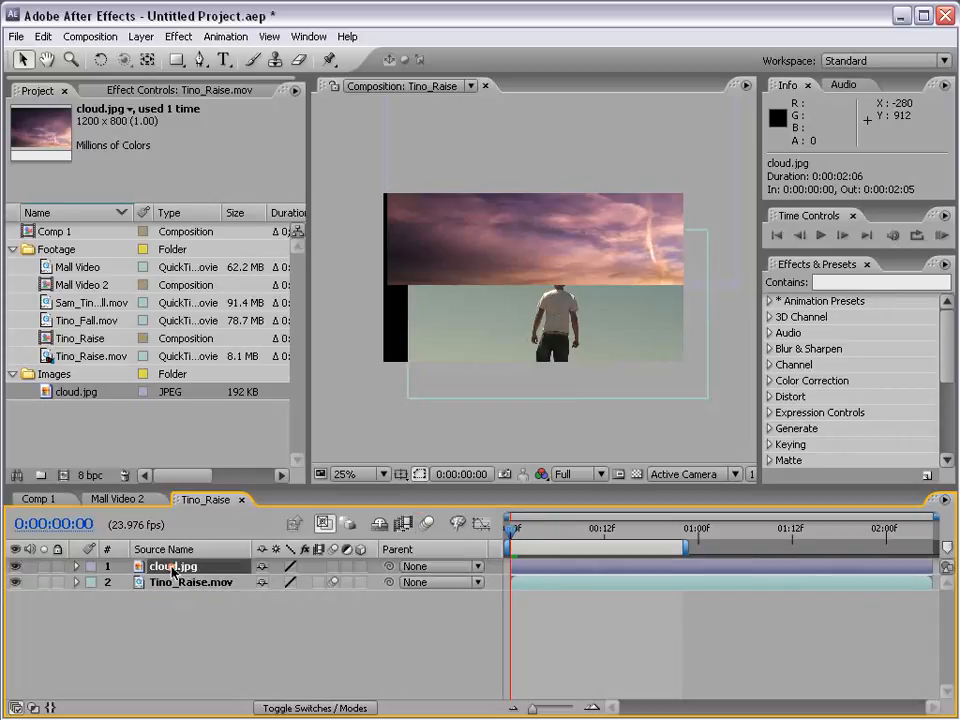
pyautogui.click(182, 581)
pyautogui.click(538, 611)
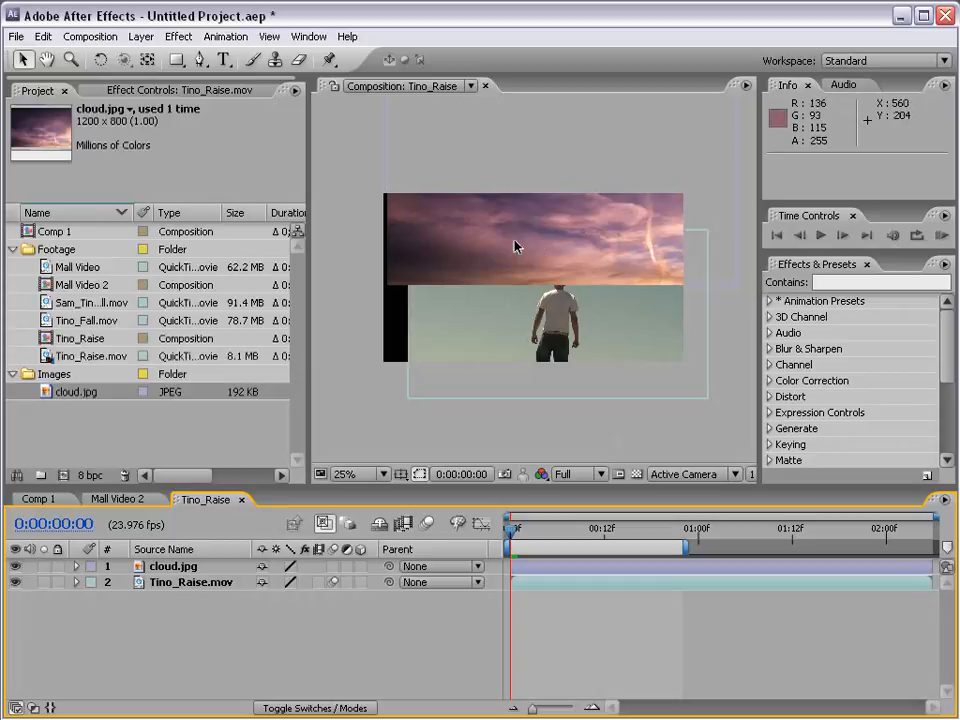
pyautogui.click(130, 37)
pyautogui.moveTo(150, 56)
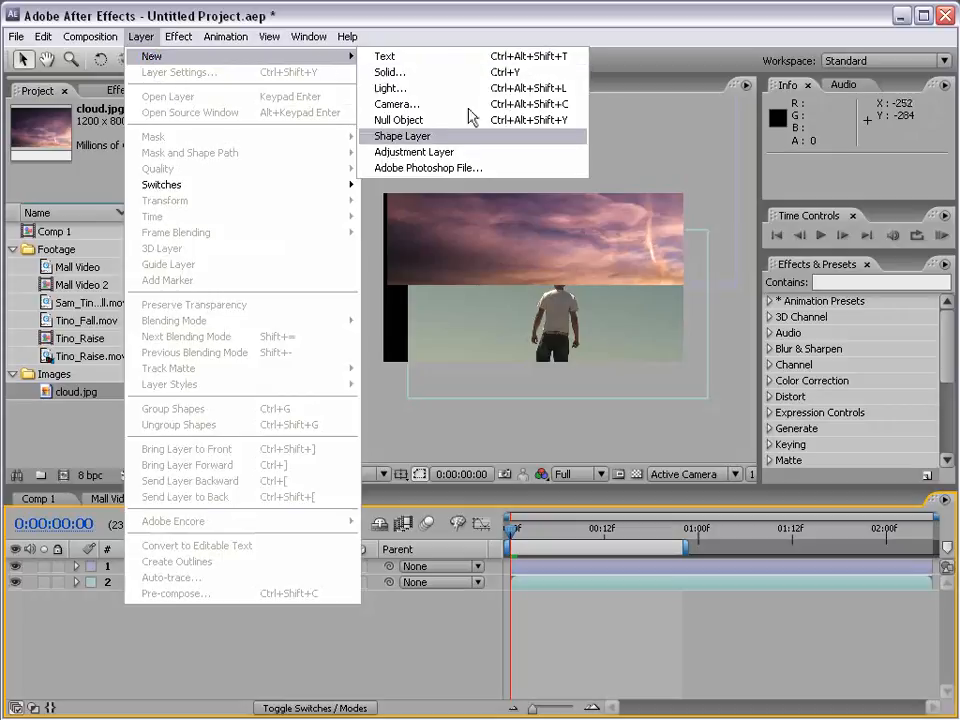
pyautogui.click(467, 152)
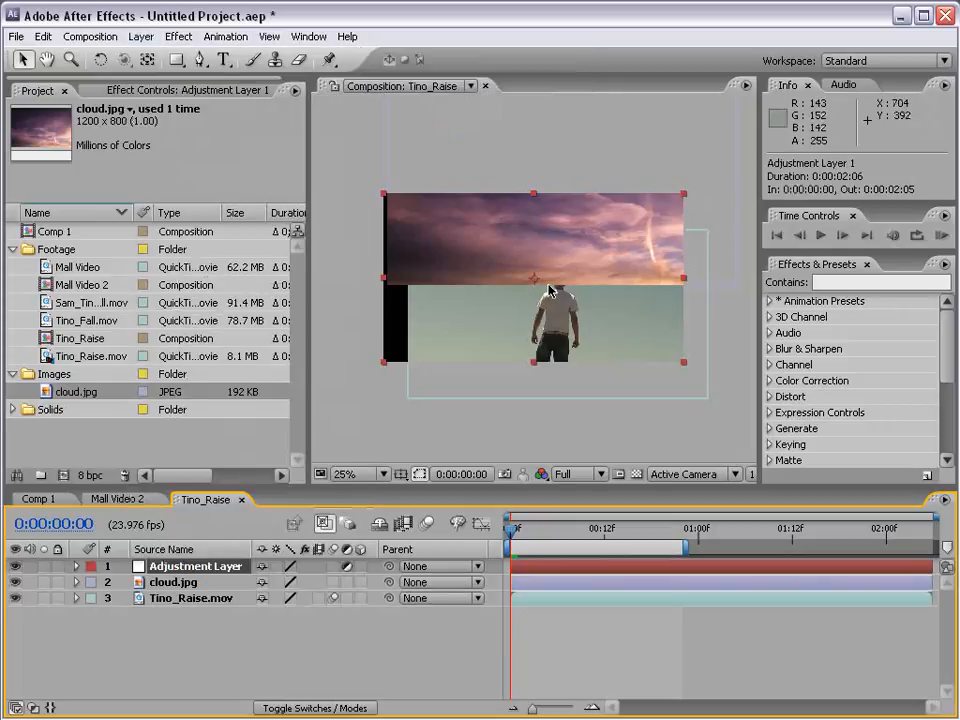
# - Apply Fast Blur to the adjustment layer with a Blurriness of 95, and switch the effect off
pyautogui.click(178, 36)
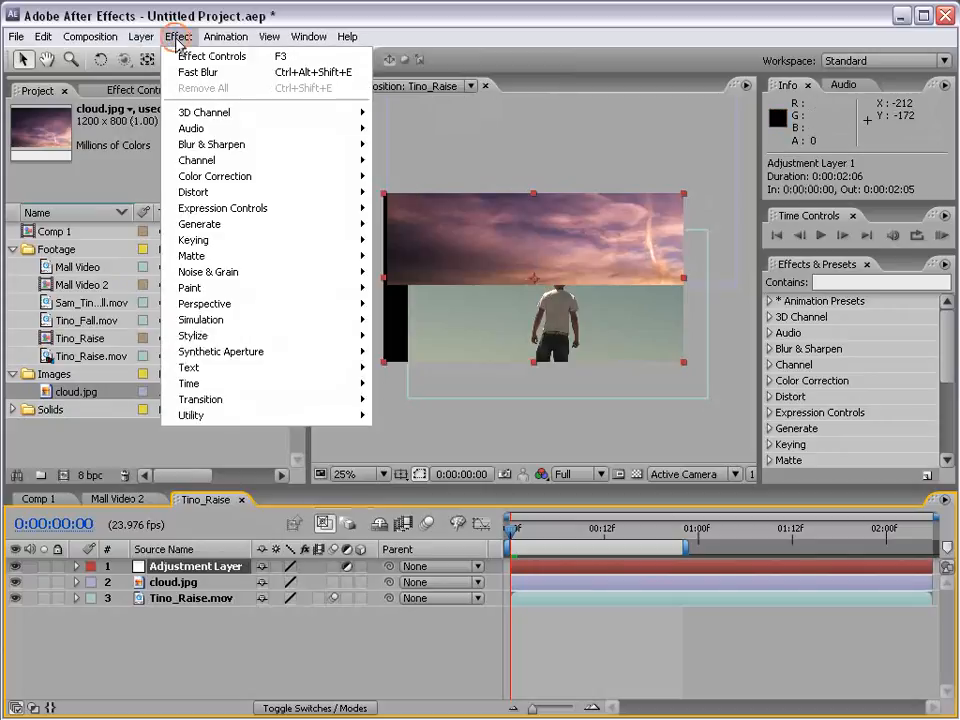
pyautogui.moveTo(215, 145)
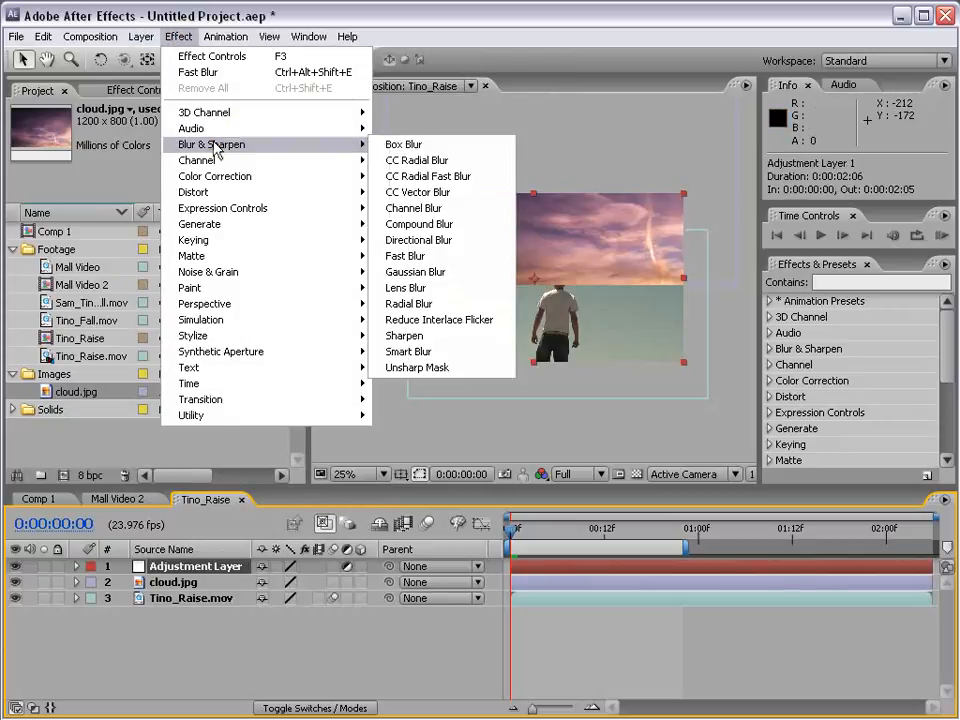
pyautogui.click(428, 258)
pyautogui.moveTo(155, 157); pyautogui.dragTo(242, 161)
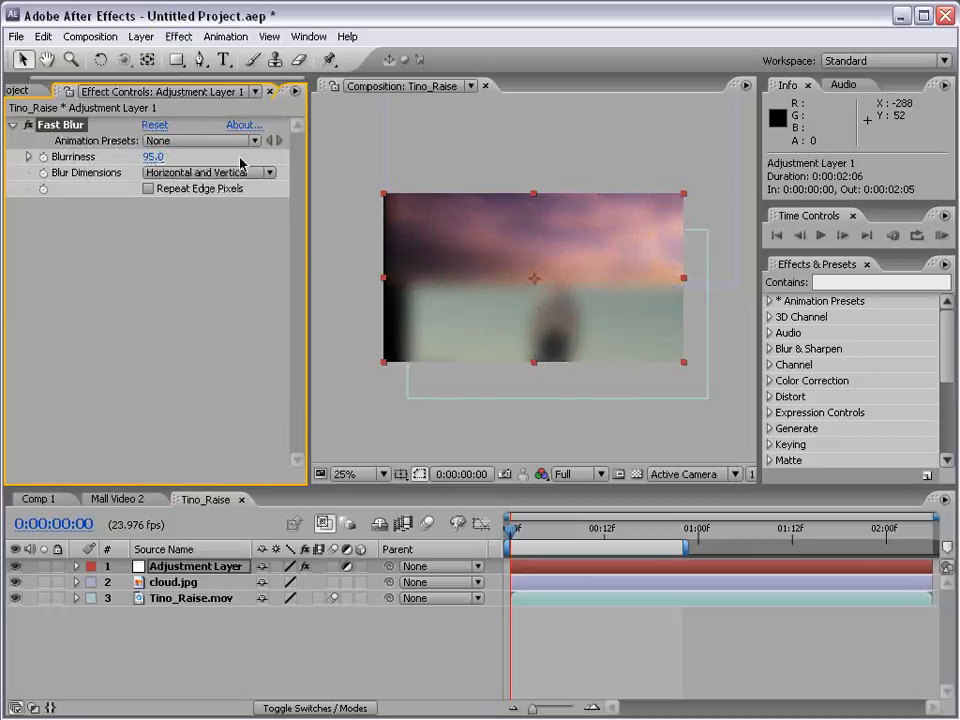
pyautogui.click(186, 569)
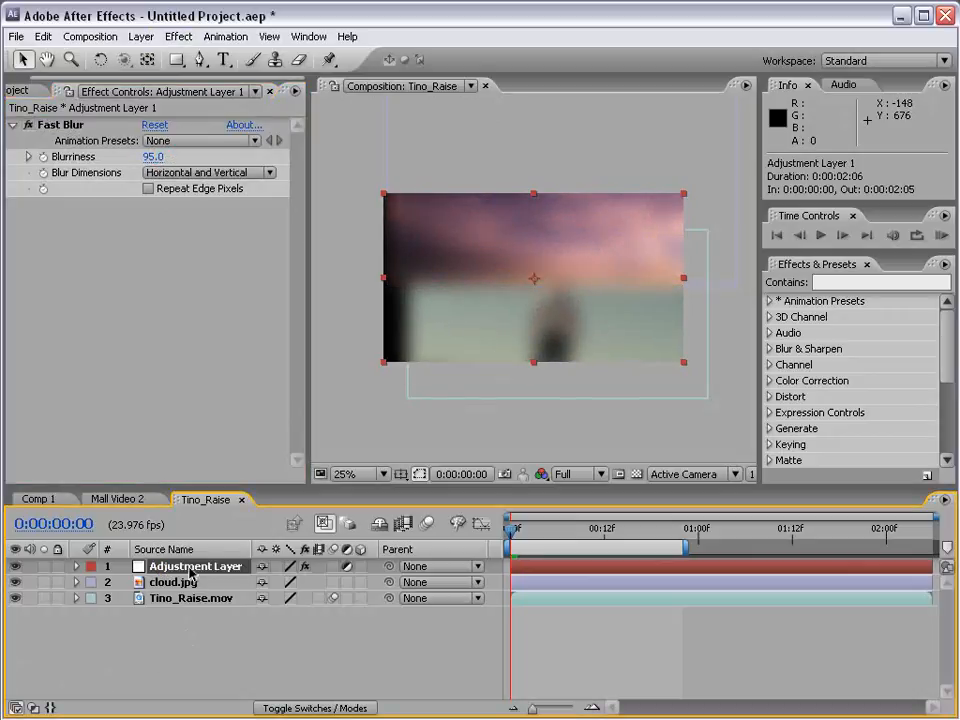
pyautogui.click(28, 124)
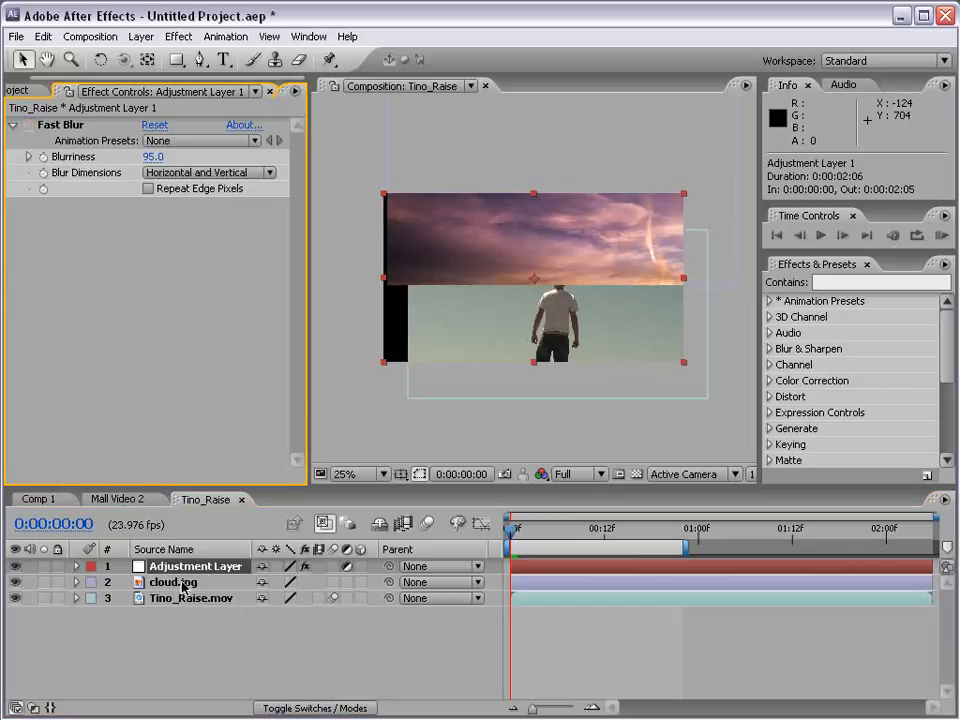
# - Apply Curves to the adjustment layer and shape the RGB curve into an S with darker shadows and brighter highlights
pyautogui.click(179, 36)
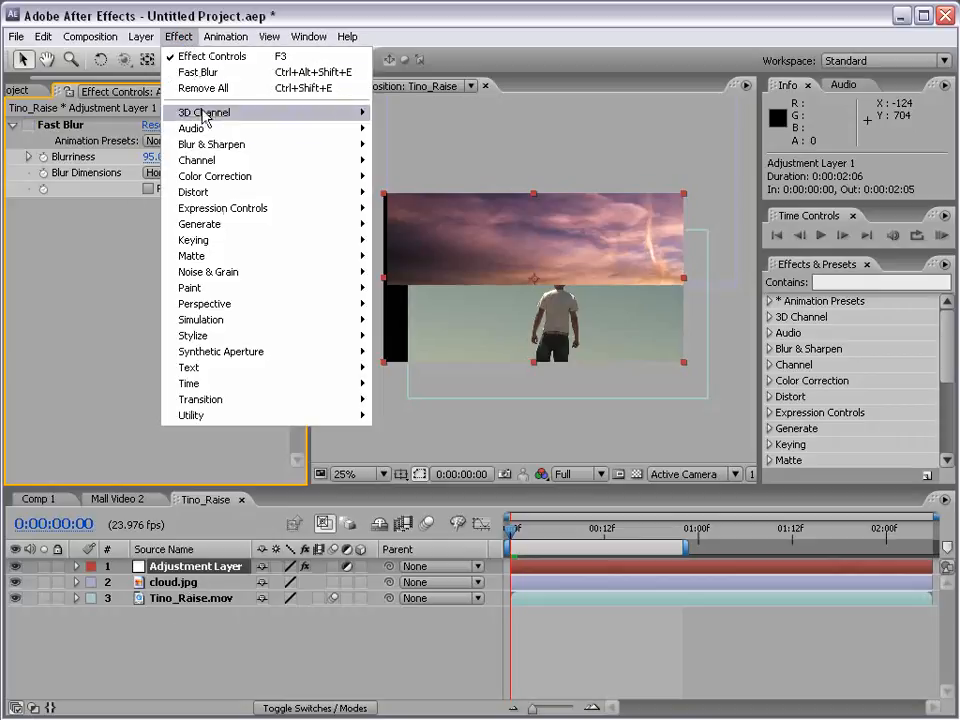
pyautogui.moveTo(213, 178)
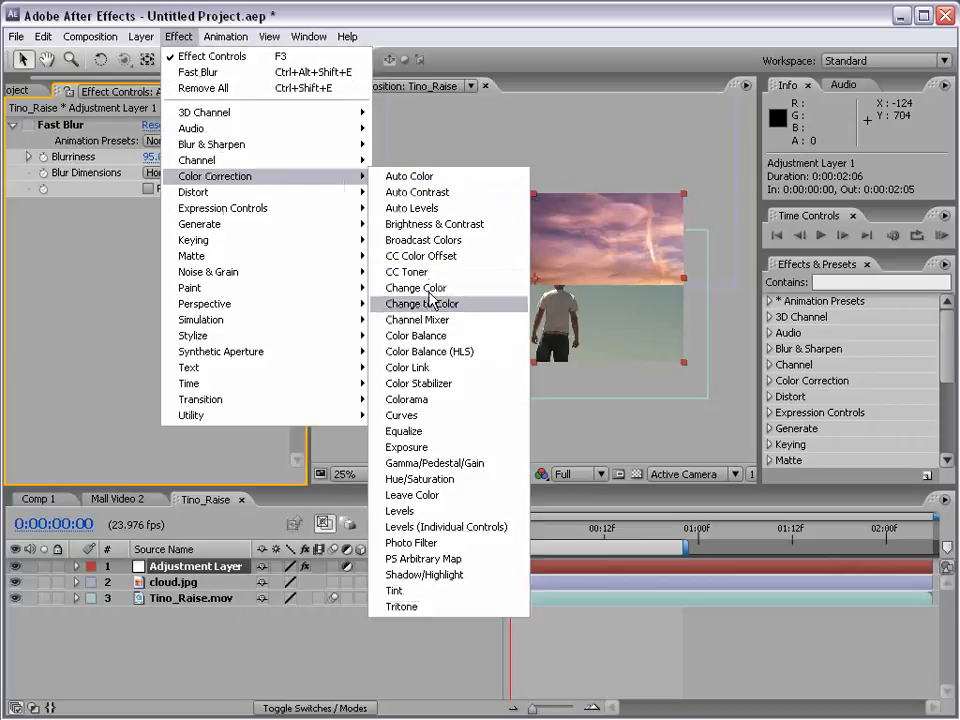
pyautogui.click(420, 415)
pyautogui.moveTo(124, 356); pyautogui.dragTo(124, 382)
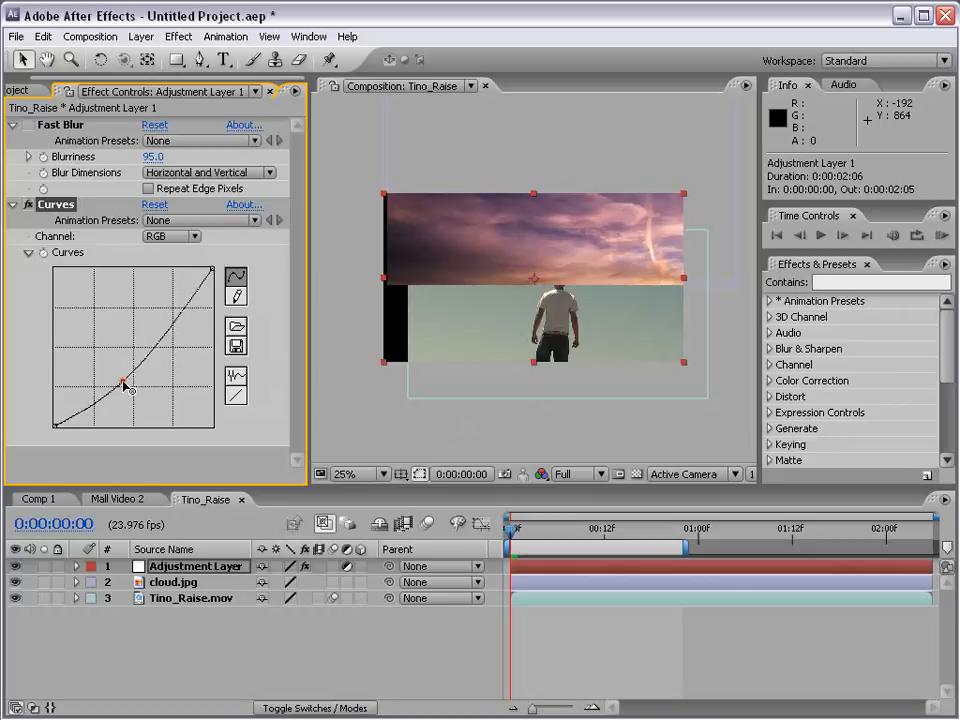
pyautogui.moveTo(158, 326); pyautogui.dragTo(161, 313)
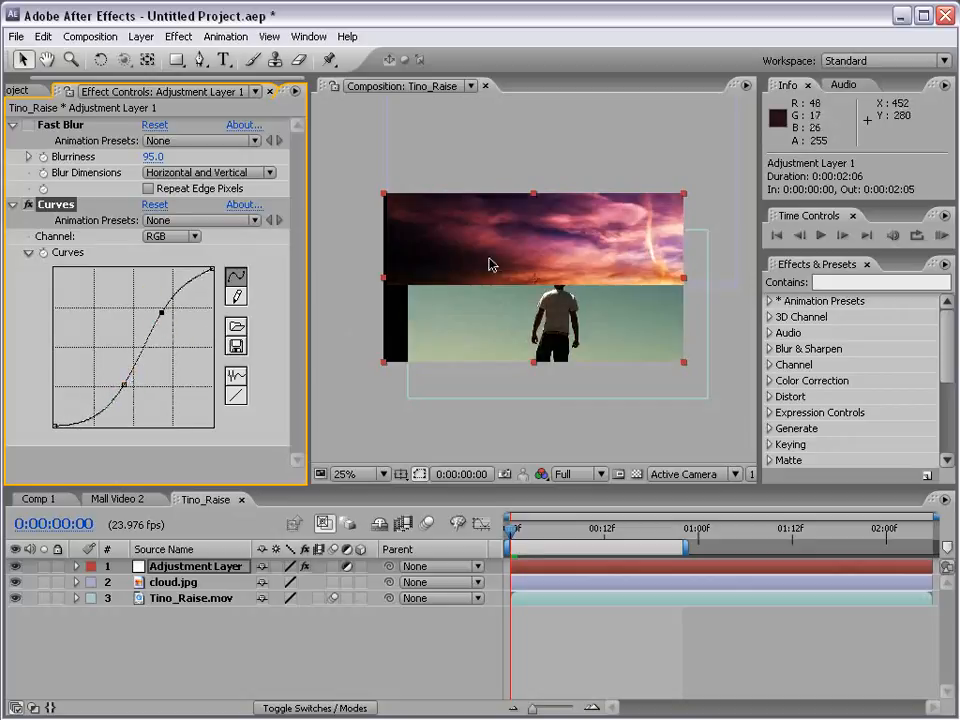
pyautogui.scroll(2, 539, 262)
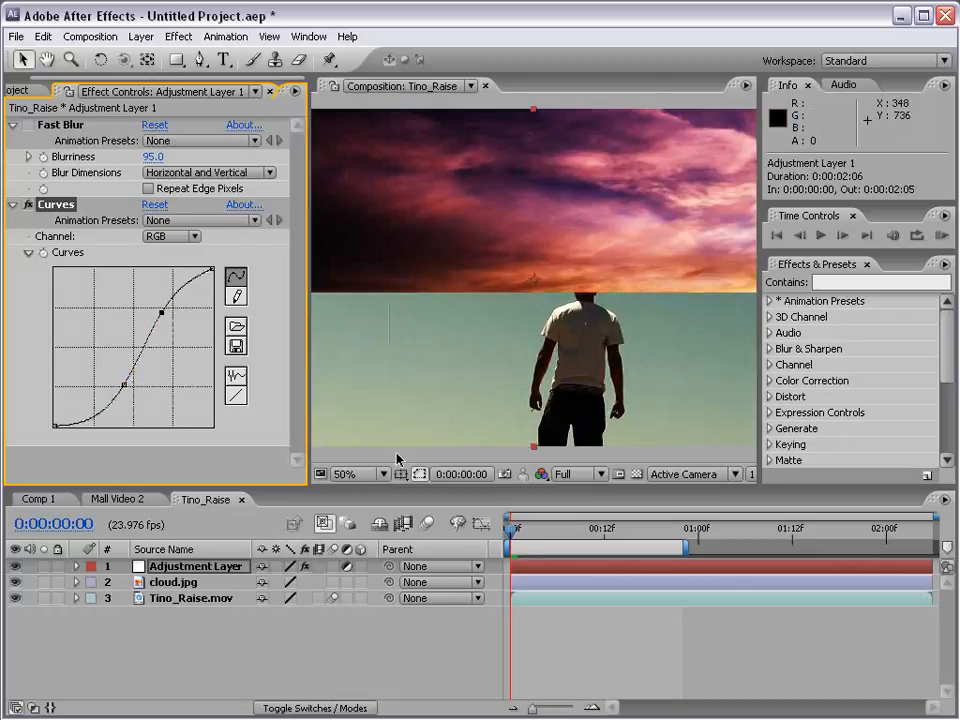
pyautogui.scroll(-2, 527, 322)
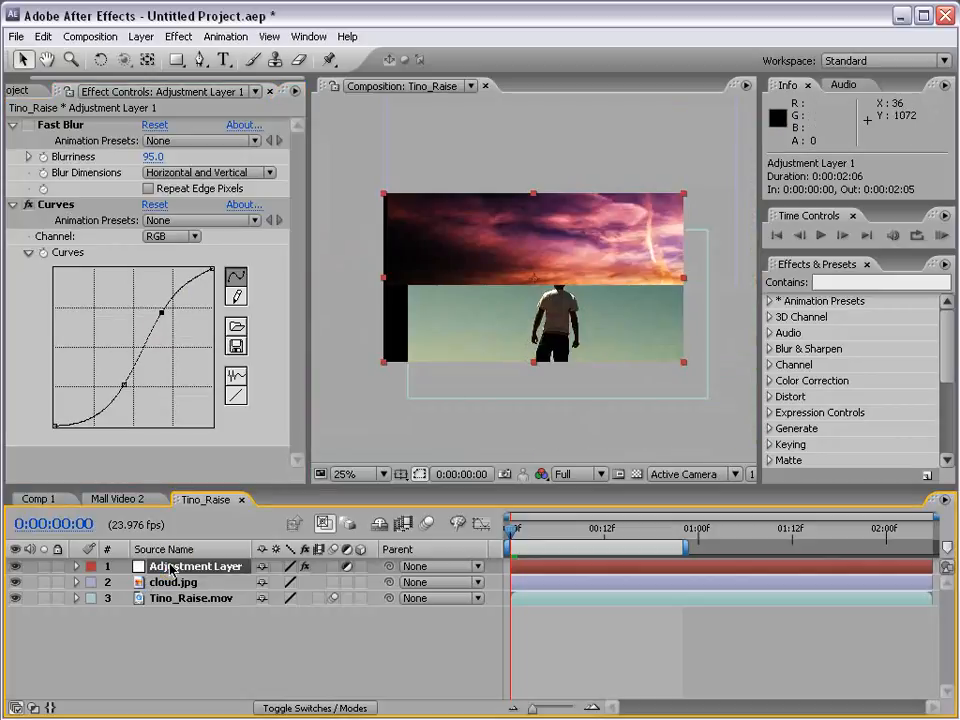
# - Try lowering the adjustment layer's opacity to 54%, and undo the change
pyautogui.press('t')
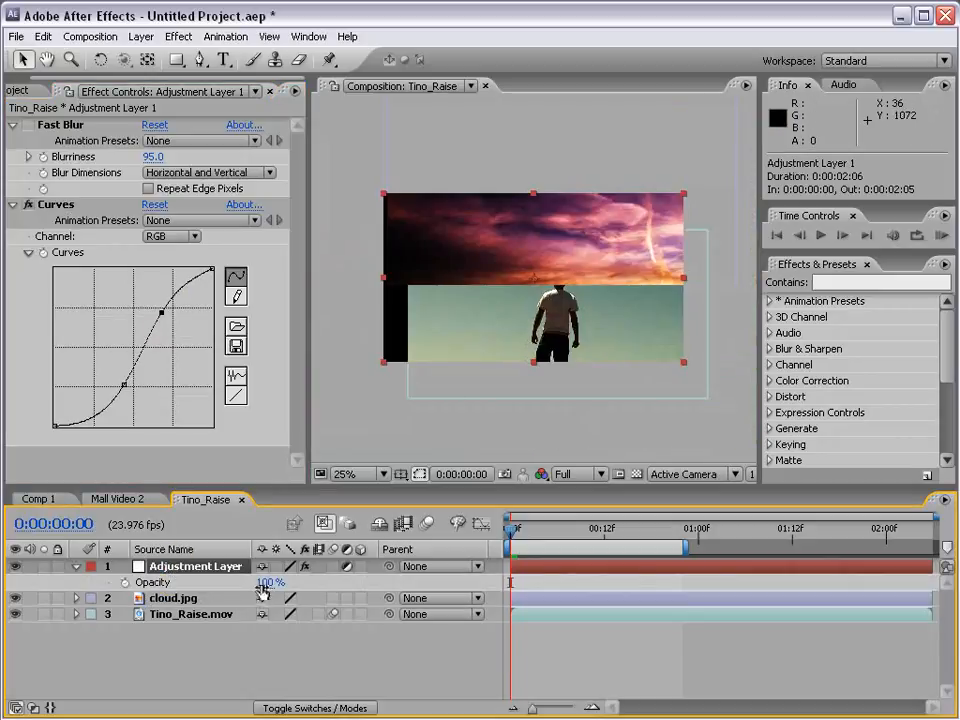
pyautogui.moveTo(268, 583)
pyautogui.mouseDown()
pyautogui.moveTo(250, 583)
pyautogui.moveTo(292, 588)
pyautogui.moveTo(250, 588)
pyautogui.mouseUp()
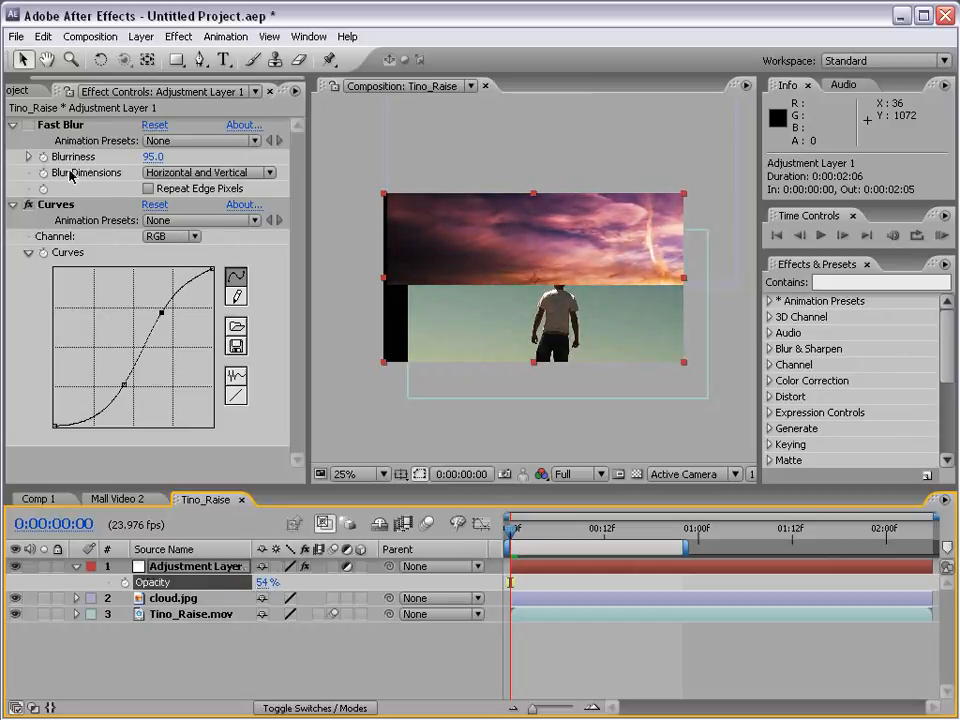
pyautogui.hotkey('ctrl', 'z')
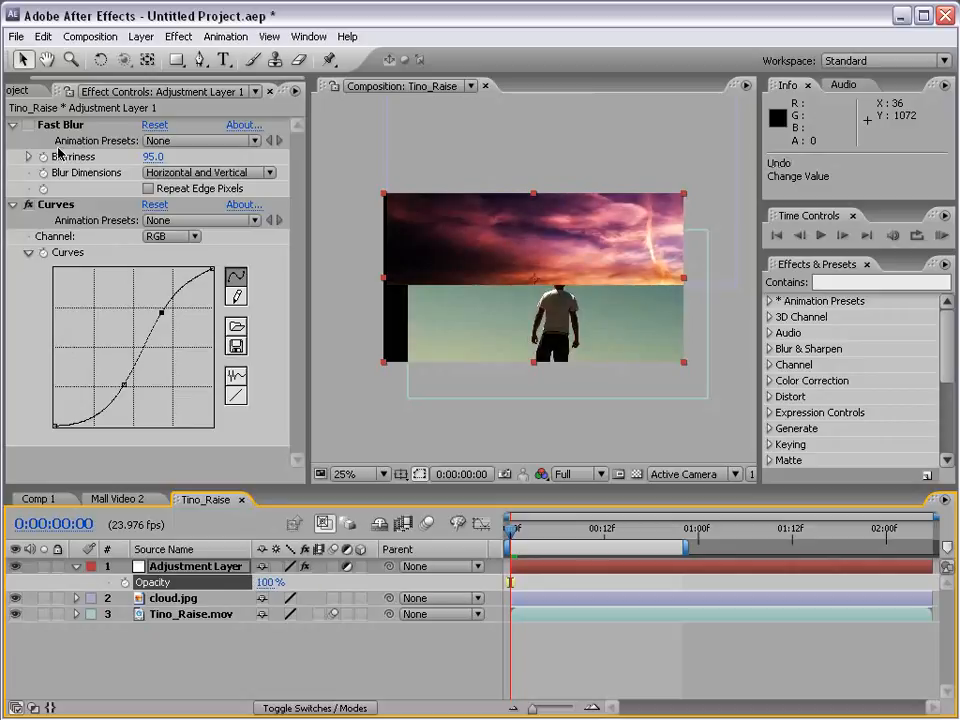
# - Switch Fast Blur back on and move the adjustment layer between cloud.jpg and Tino_Raise.mov in the layer stack
pyautogui.click(29, 125)
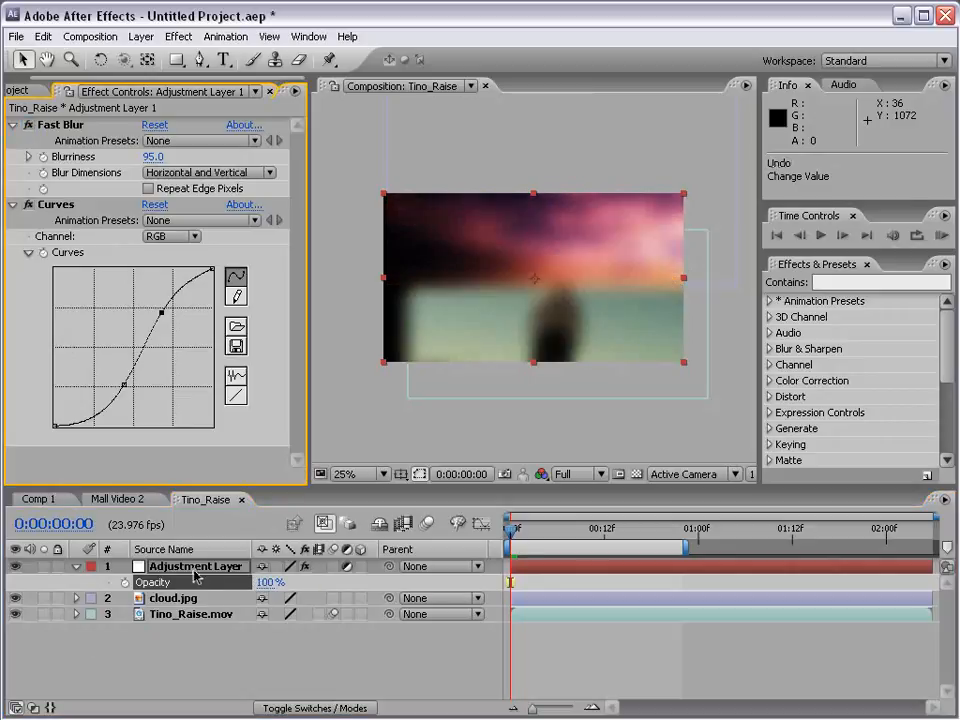
pyautogui.click(175, 568)
pyautogui.moveTo(170, 572); pyautogui.dragTo(160, 615)
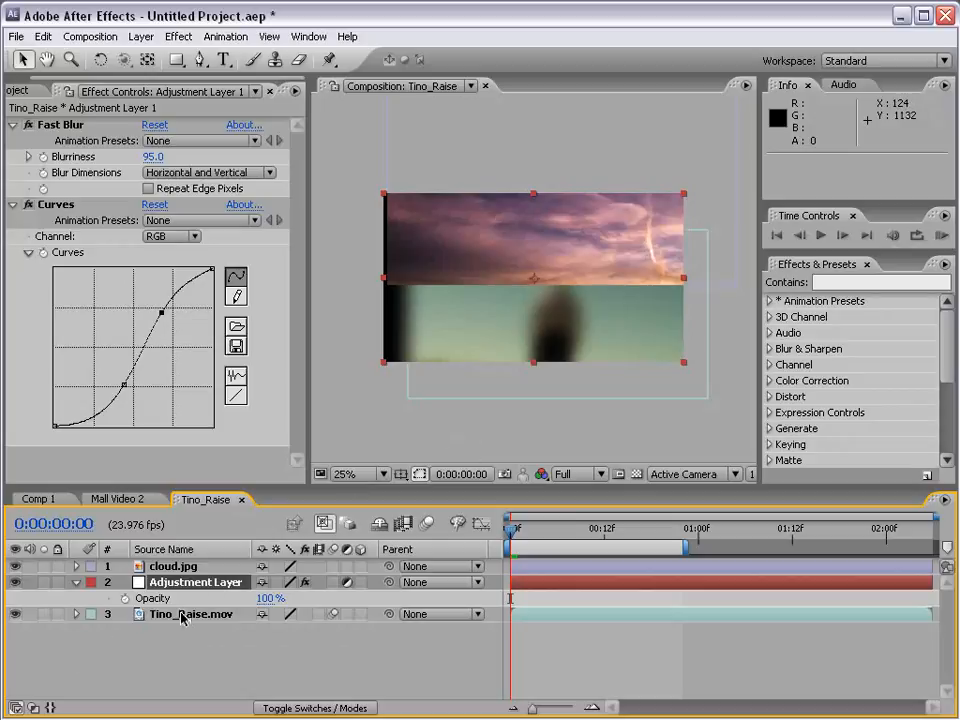
pyautogui.click(181, 614)
pyautogui.click(175, 569)
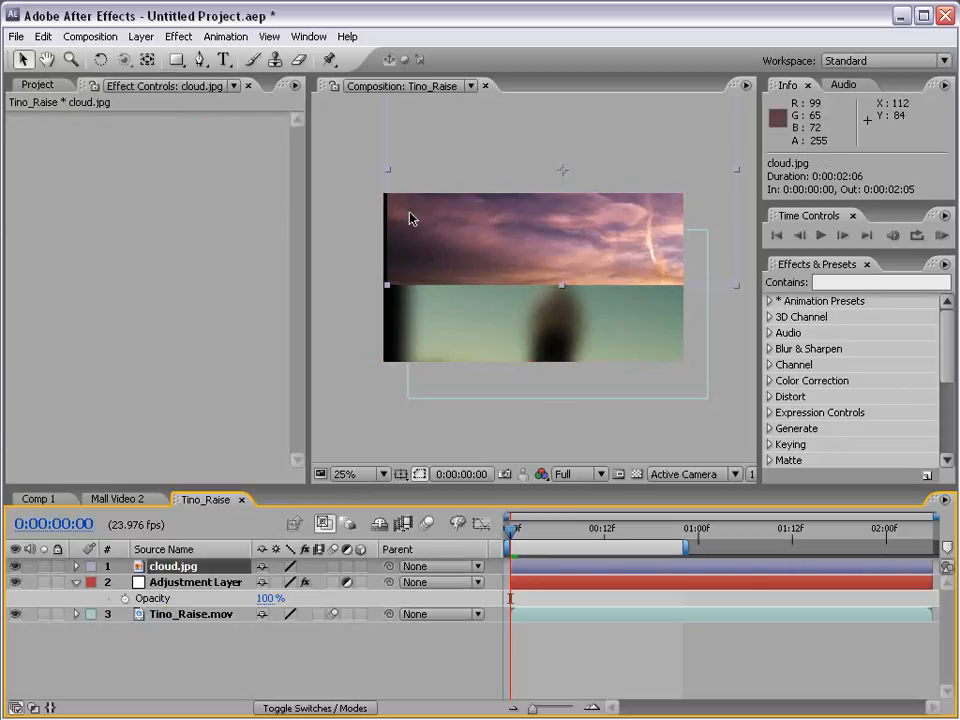
# - Delete the adjustment layer from the Tino_Raise composition
pyautogui.click(181, 583)
pyautogui.press('Delete')
pyautogui.click(341, 440)
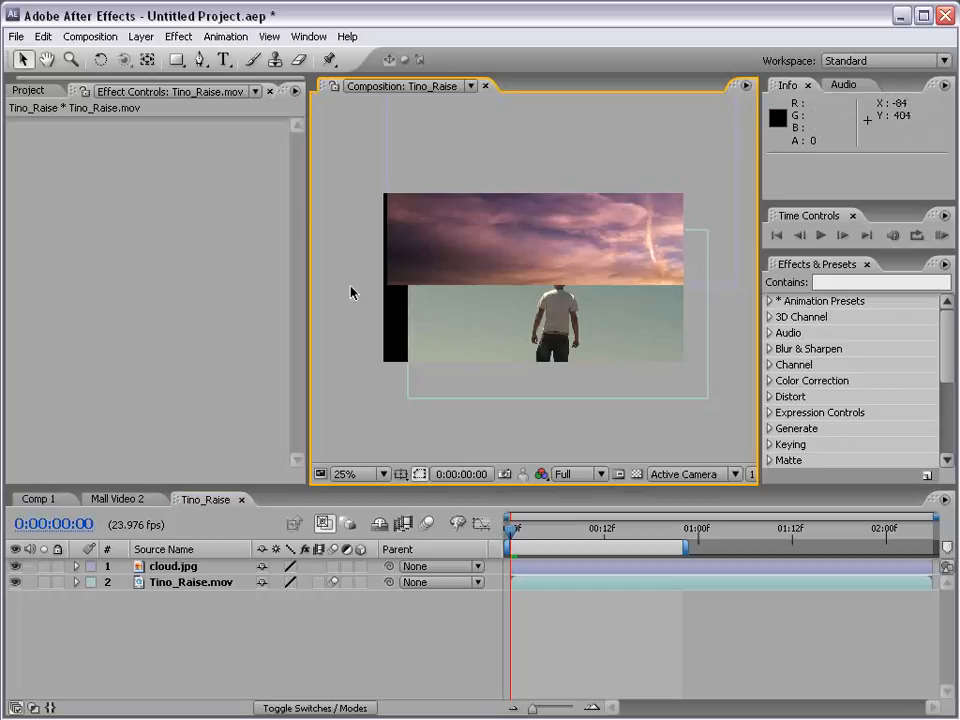
# - Create a new 1280 x 720 solid layer in deep red, colour 980000
pyautogui.click(143, 37)
pyautogui.moveTo(150, 56)
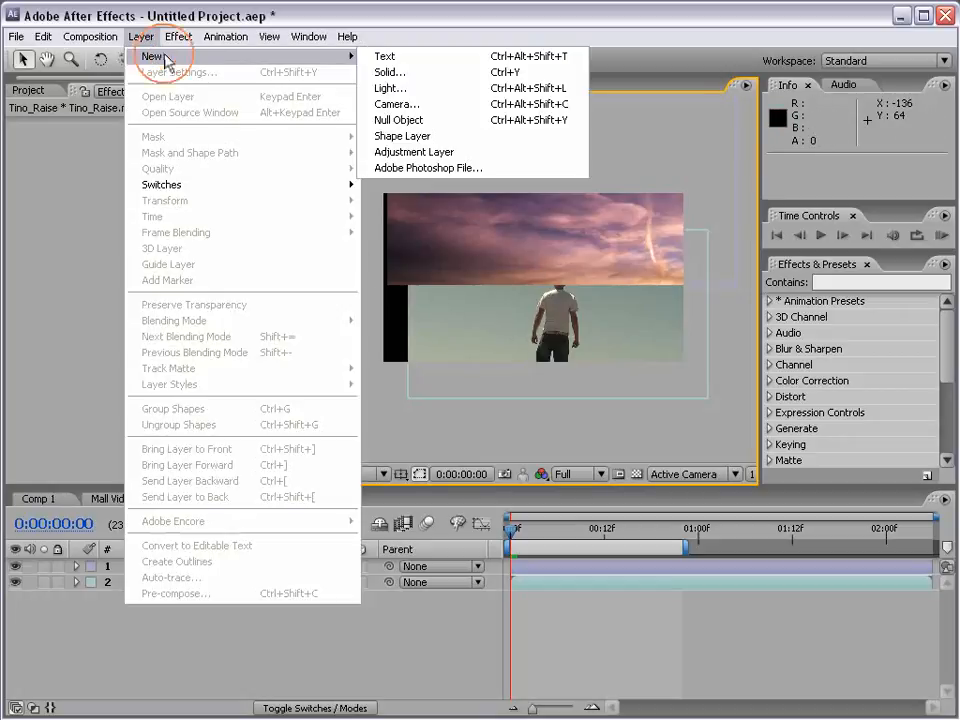
pyautogui.click(409, 73)
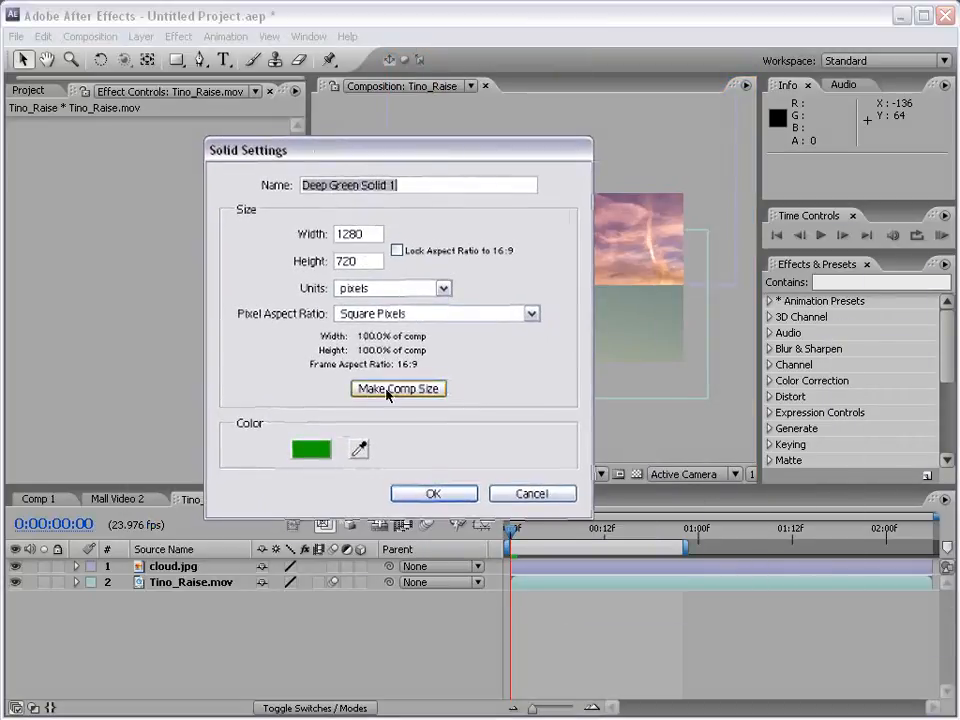
pyautogui.click(309, 449)
pyautogui.click(458, 428)
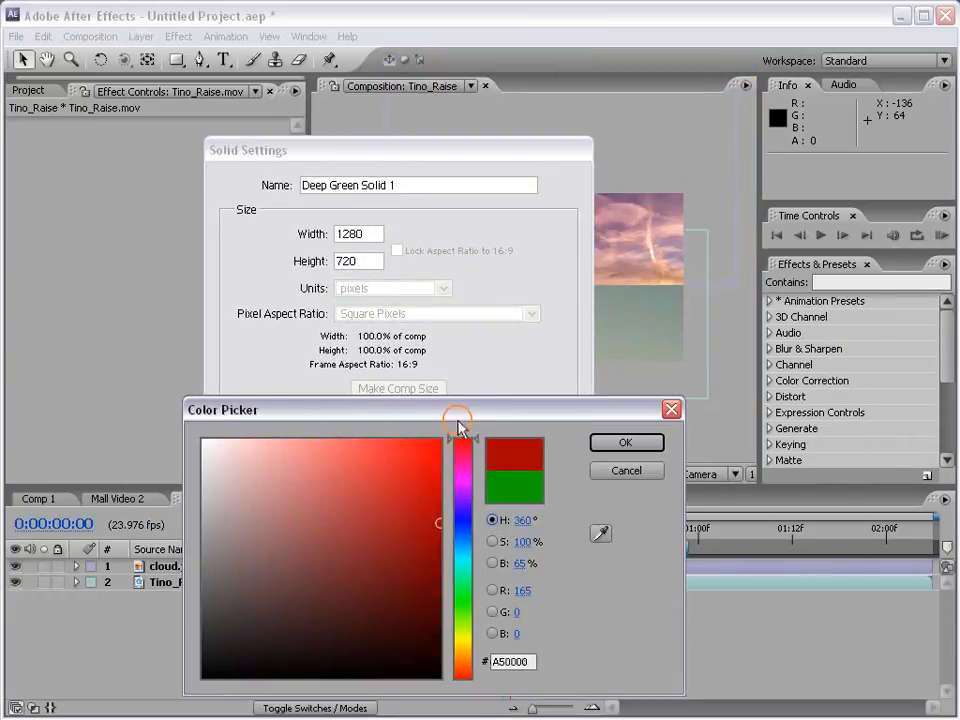
pyautogui.click(440, 536)
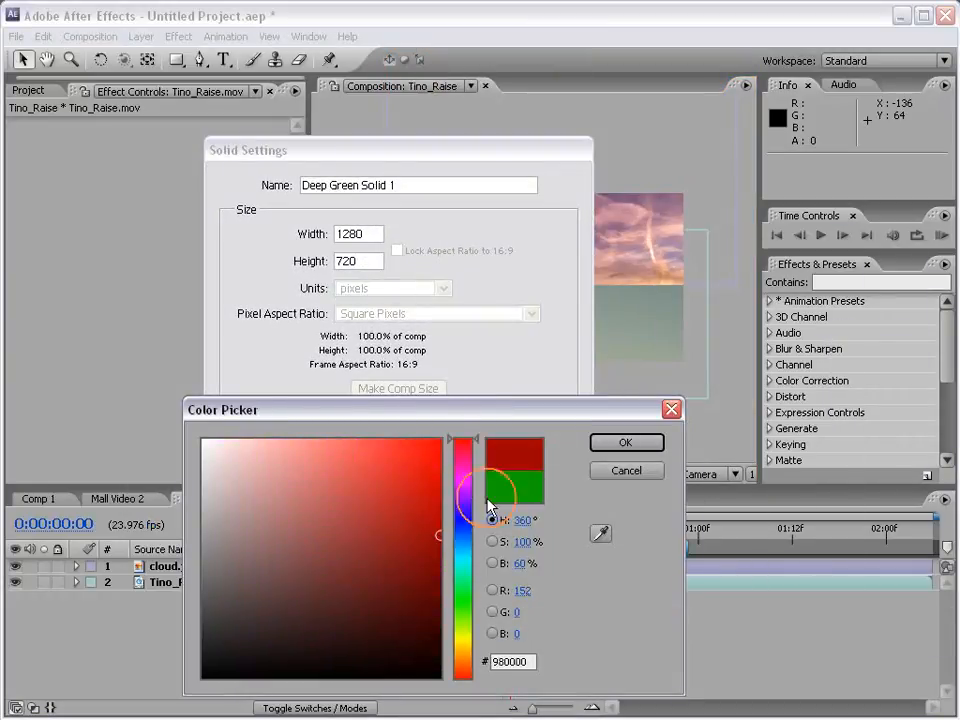
pyautogui.click(621, 444)
pyautogui.click(447, 494)
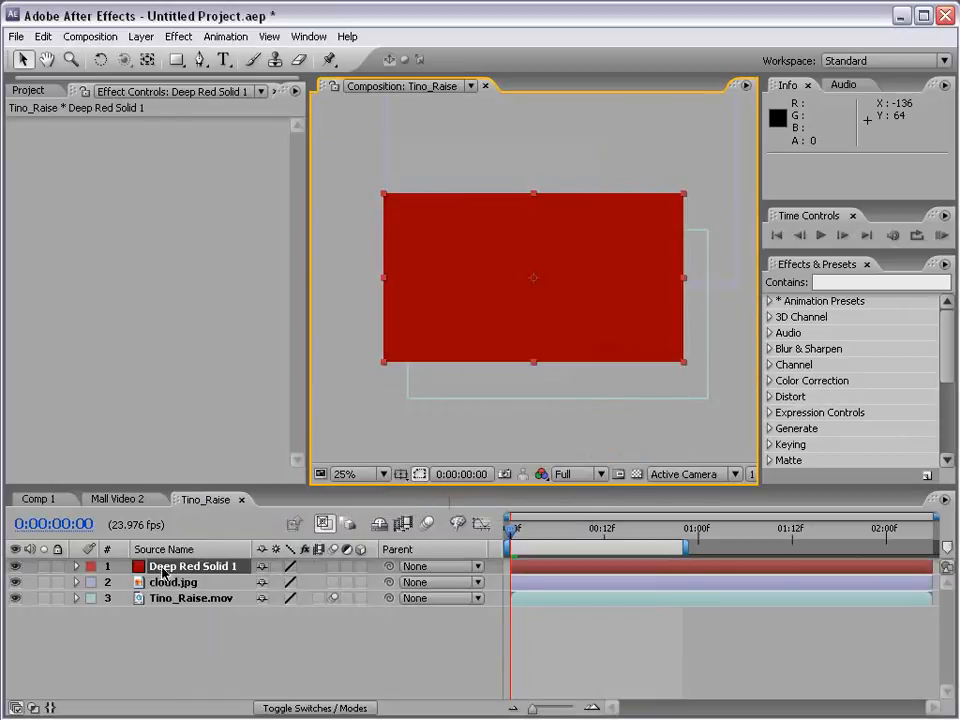
# - Move the red solid below Tino_Raise.mov in the layer stack, and undo a trial shift of its position
pyautogui.moveTo(190, 570); pyautogui.dragTo(186, 611)
pyautogui.moveTo(444, 239)
pyautogui.mouseDown()
pyautogui.moveTo(561, 204)
pyautogui.moveTo(447, 250)
pyautogui.mouseUp()
pyautogui.hotkey('ctrl', 'z')
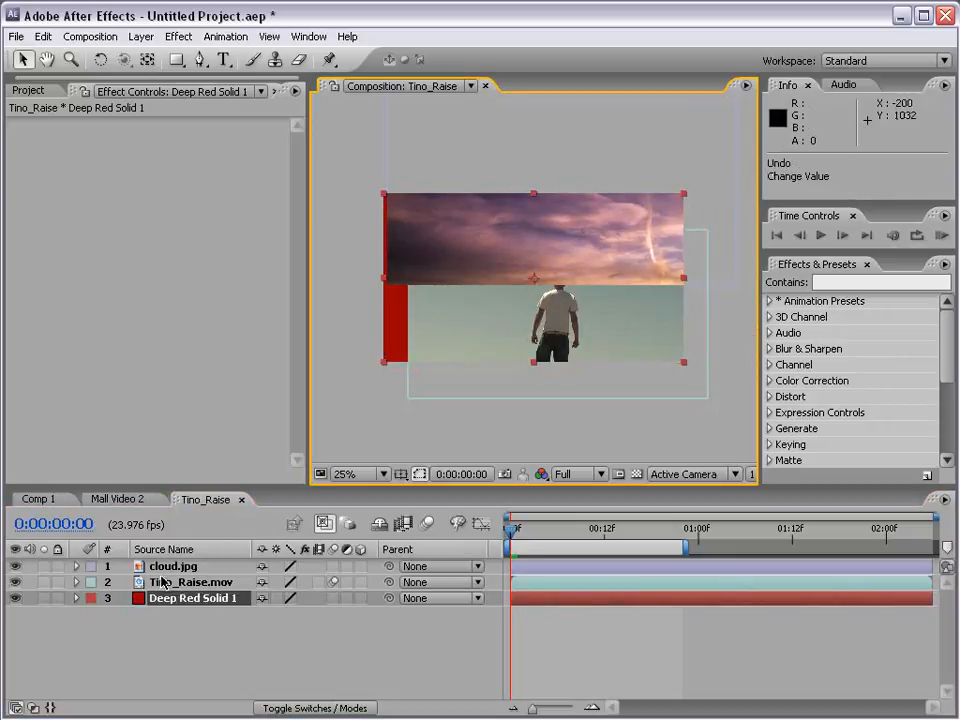
# - Move cloud.jpg up to about 772, -416, then shrink Tino_Raise.mov and place it at about 356, 388 over the red background
pyautogui.click(163, 581)
pyautogui.moveTo(503, 321); pyautogui.dragTo(636, 404)
pyautogui.moveTo(529, 221); pyautogui.dragTo(532, 133)
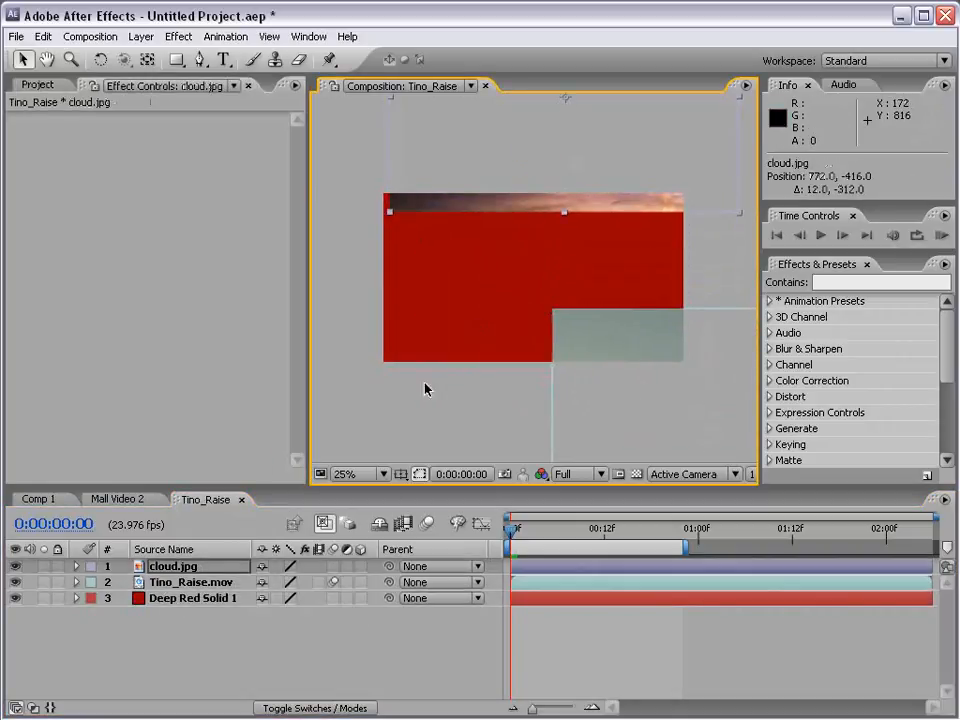
pyautogui.moveTo(594, 413); pyautogui.dragTo(506, 367)
pyautogui.moveTo(661, 383); pyautogui.dragTo(575, 358)
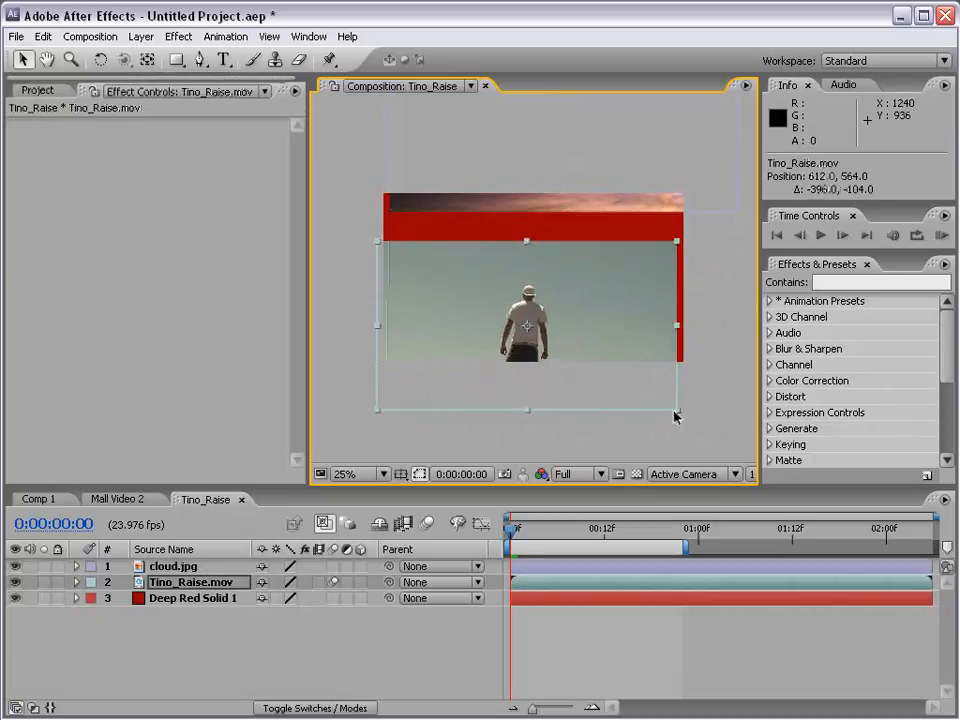
pyautogui.moveTo(679, 413); pyautogui.dragTo(492, 290)
# - Shrink cloud.jpg proportionally and place it over the red background, to the right of Tino_Raise.mov
pyautogui.click(523, 210)
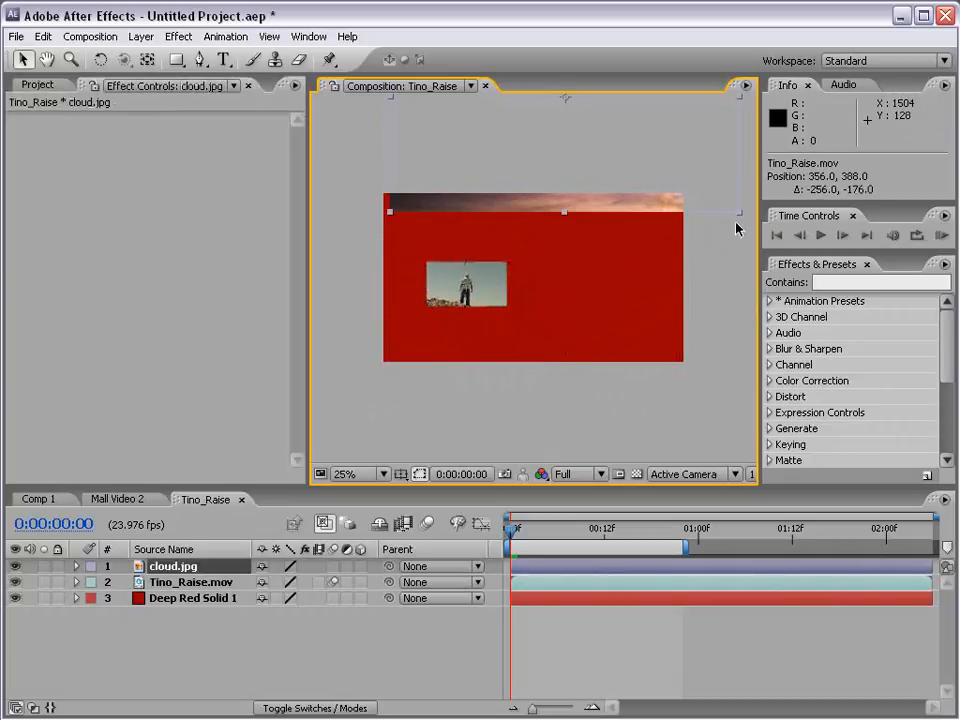
pyautogui.moveTo(740, 216); pyautogui.dragTo(617, 158)
pyautogui.moveTo(591, 279); pyautogui.dragTo(605, 303)
pyautogui.click(597, 380)
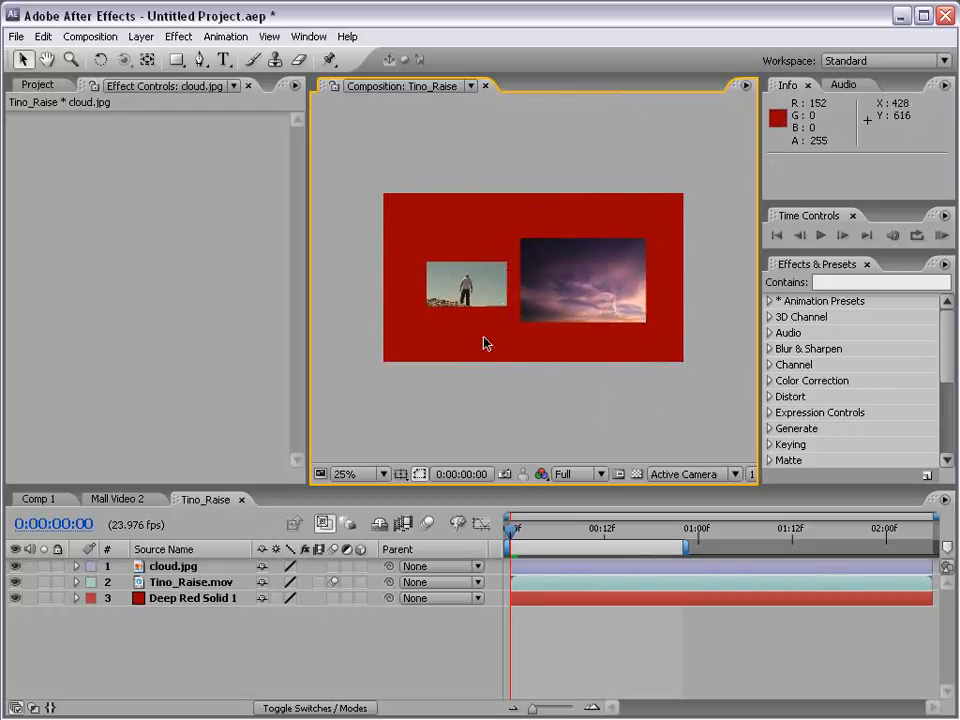
pyautogui.press('.')
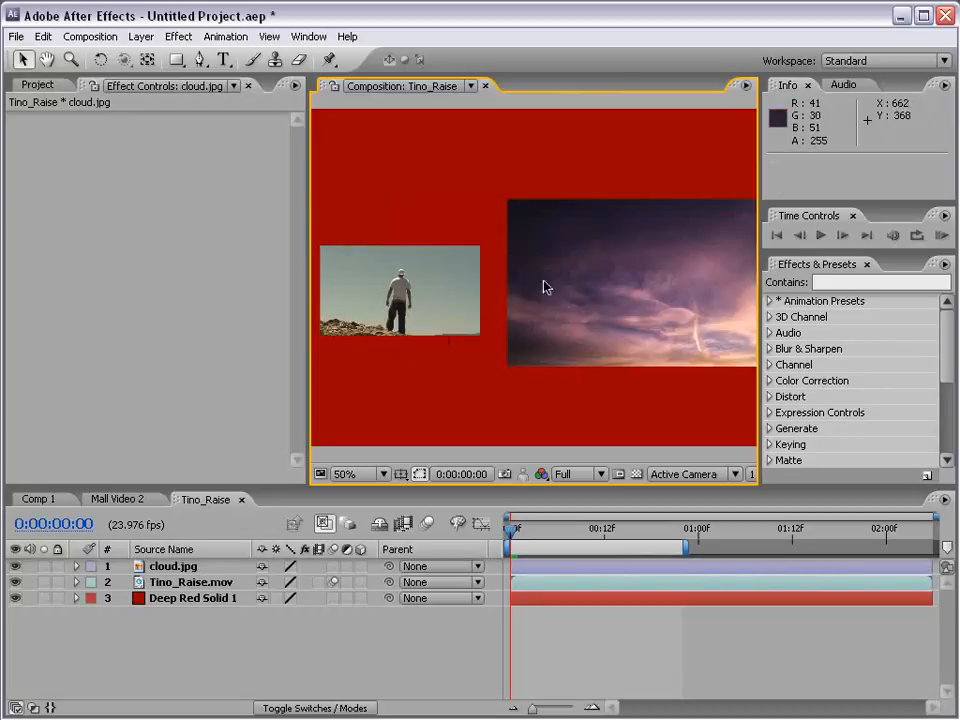